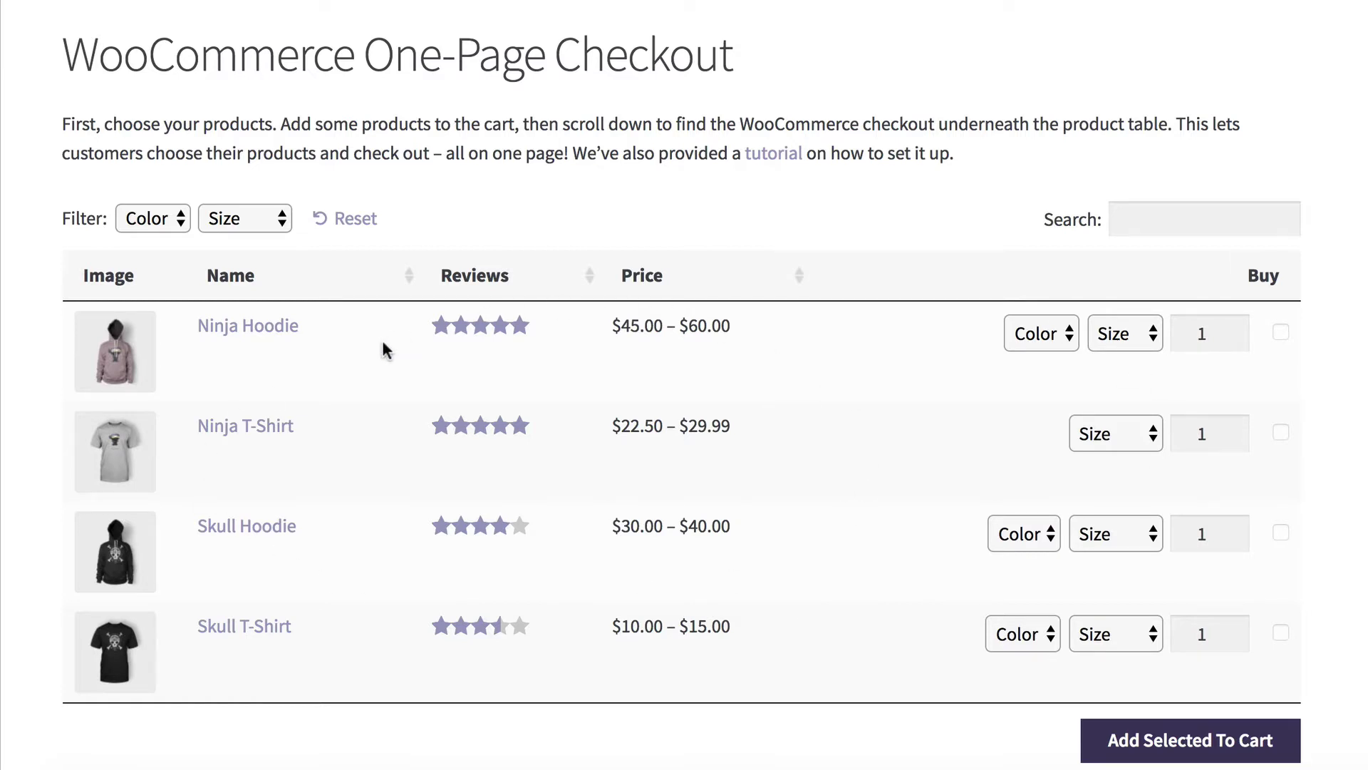
# Examine the one-page checkout's product table, coupon notice, billing details form, order summary and payment section.
pyautogui.scroll(-7, 382, 341)
pyautogui.scroll(-4, 385, 350)
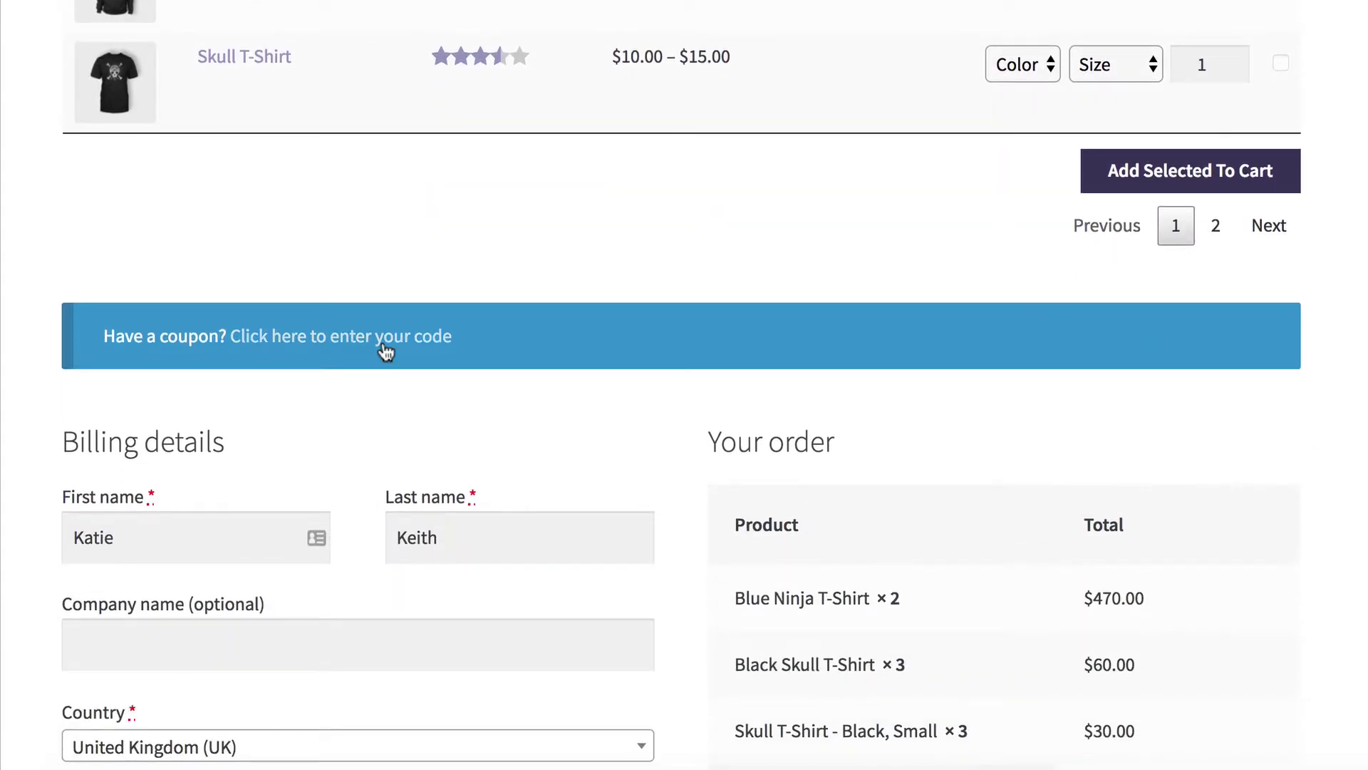
pyautogui.scroll(-1, 383, 349)
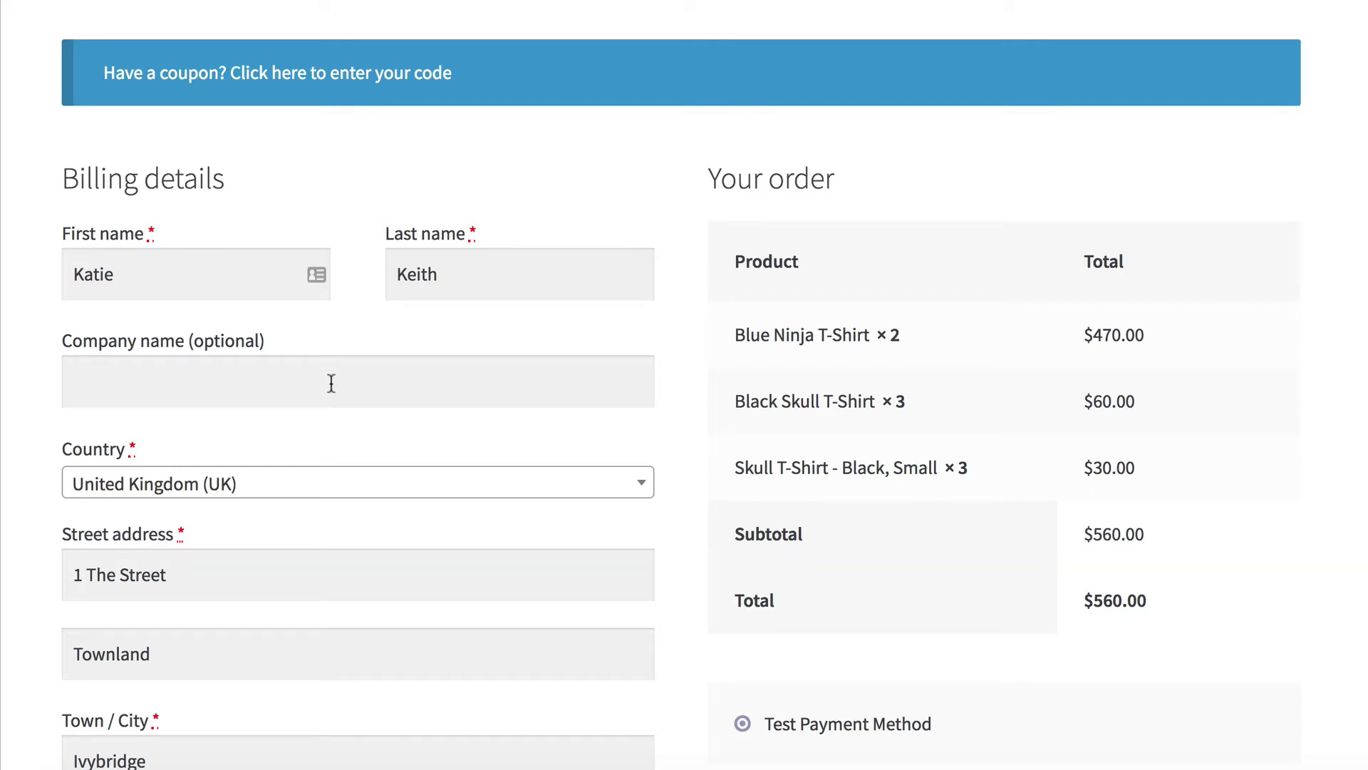
pyautogui.click(171, 284)
pyautogui.click(456, 273)
pyautogui.click(232, 400)
pyautogui.scroll(-10, 256, 483)
pyautogui.scroll(3, 258, 483)
pyautogui.scroll(-4, 257, 485)
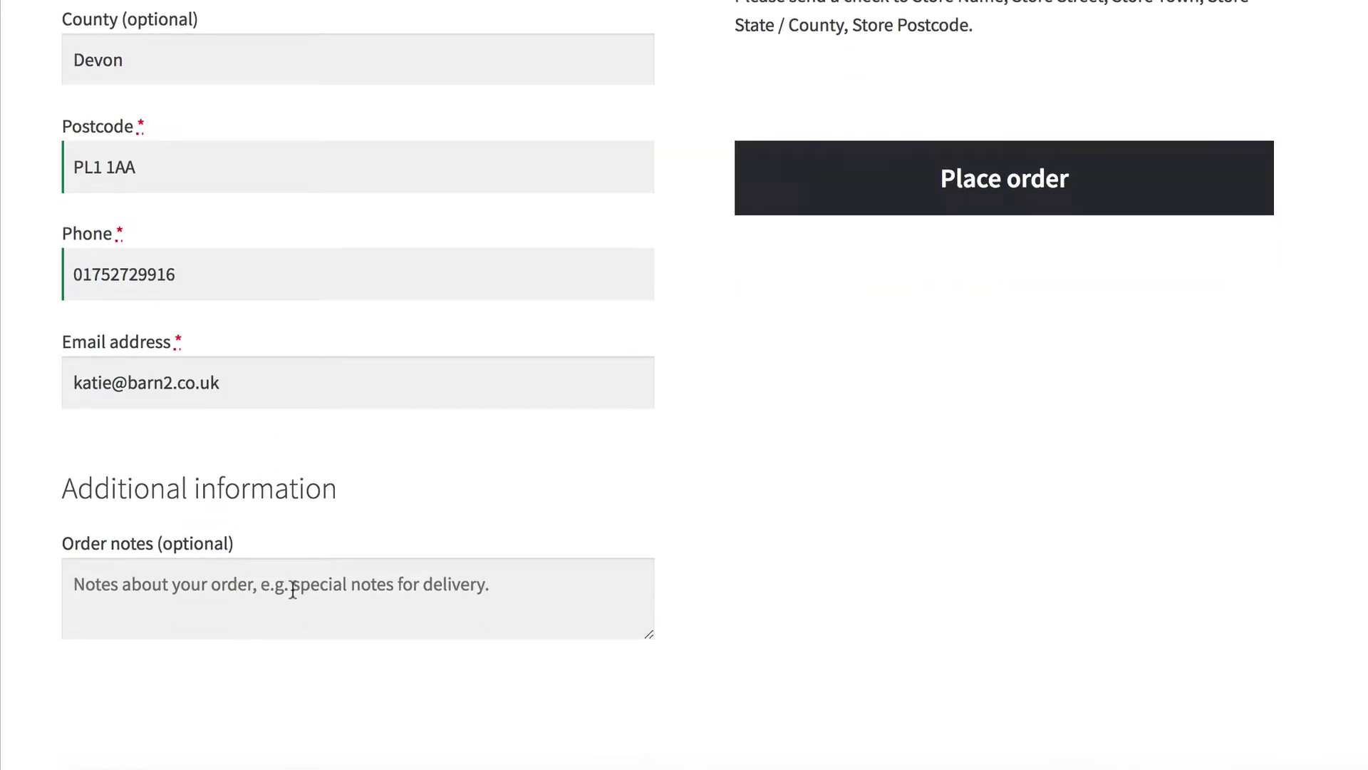
pyautogui.scroll(10, 291, 590)
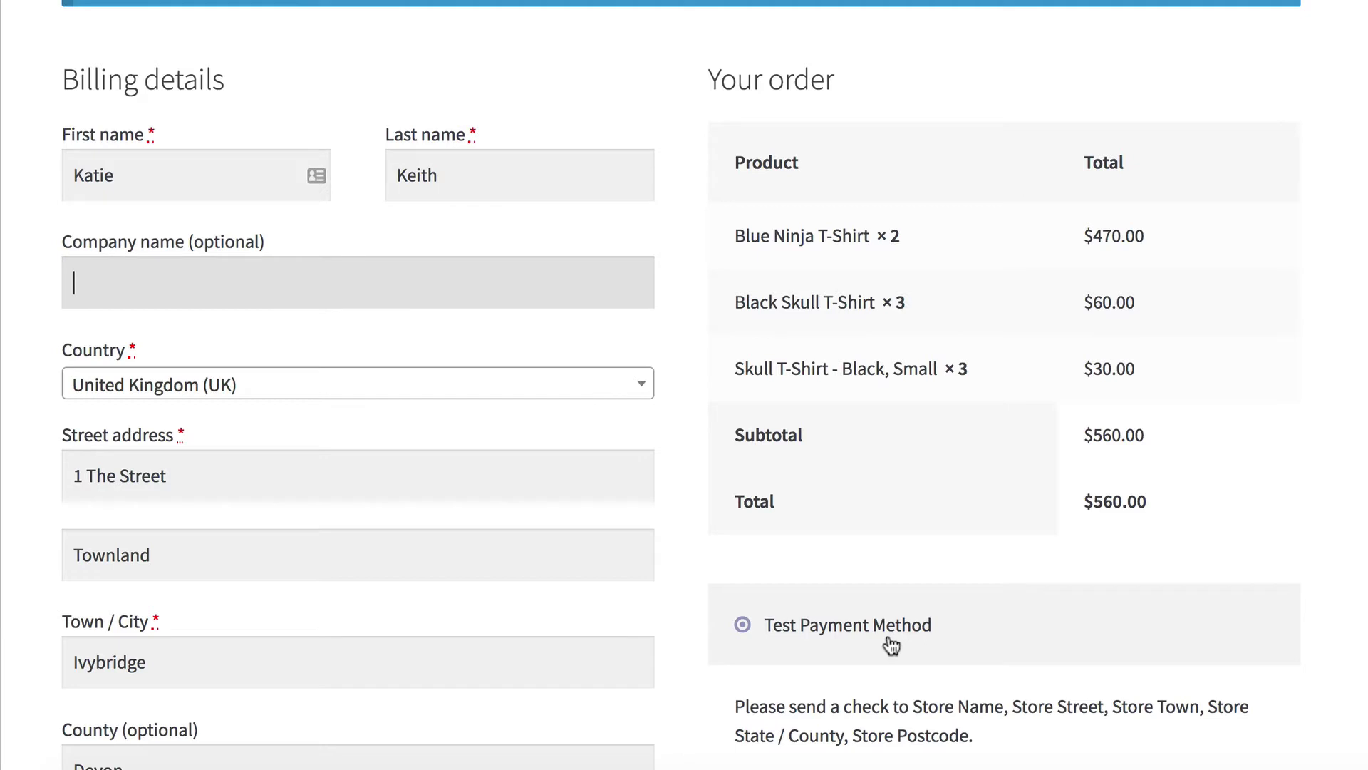
pyautogui.scroll(-1, 891, 646)
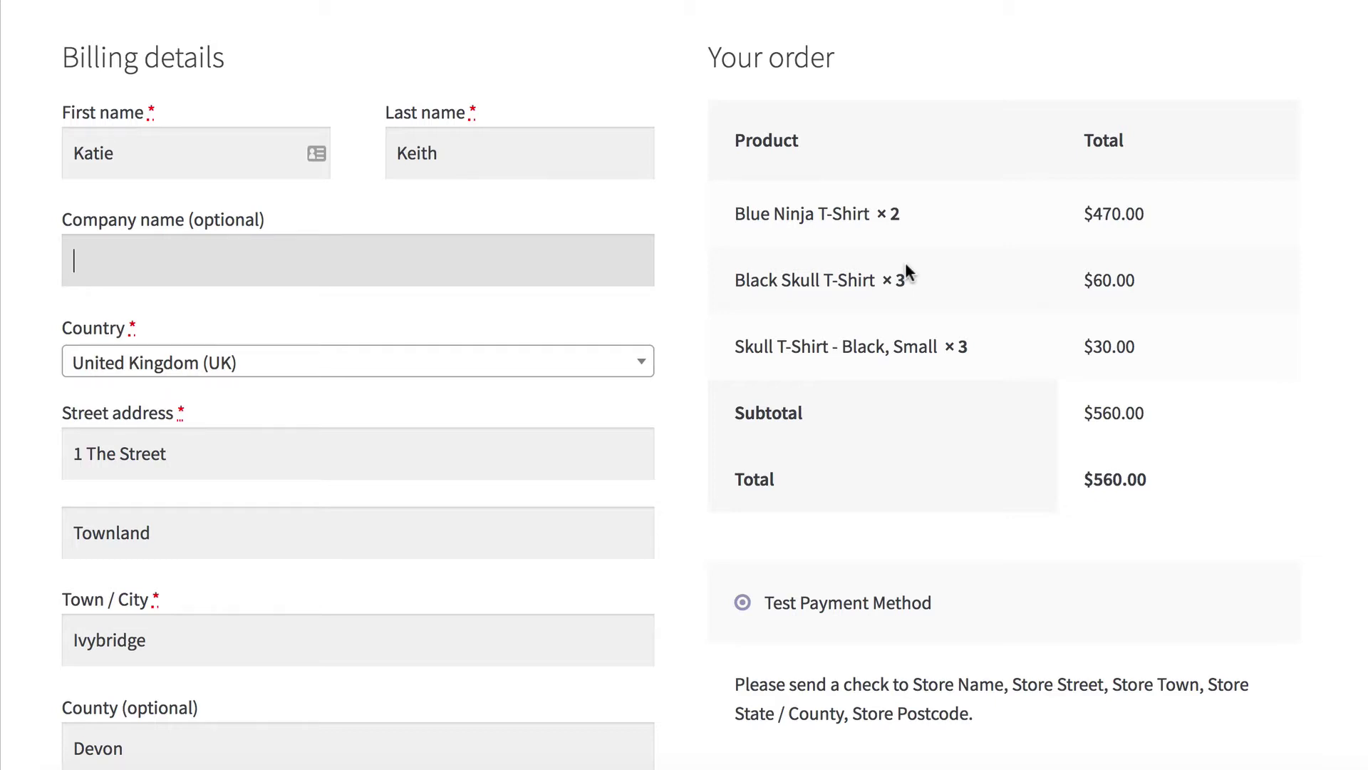
pyautogui.scroll(-4, 908, 274)
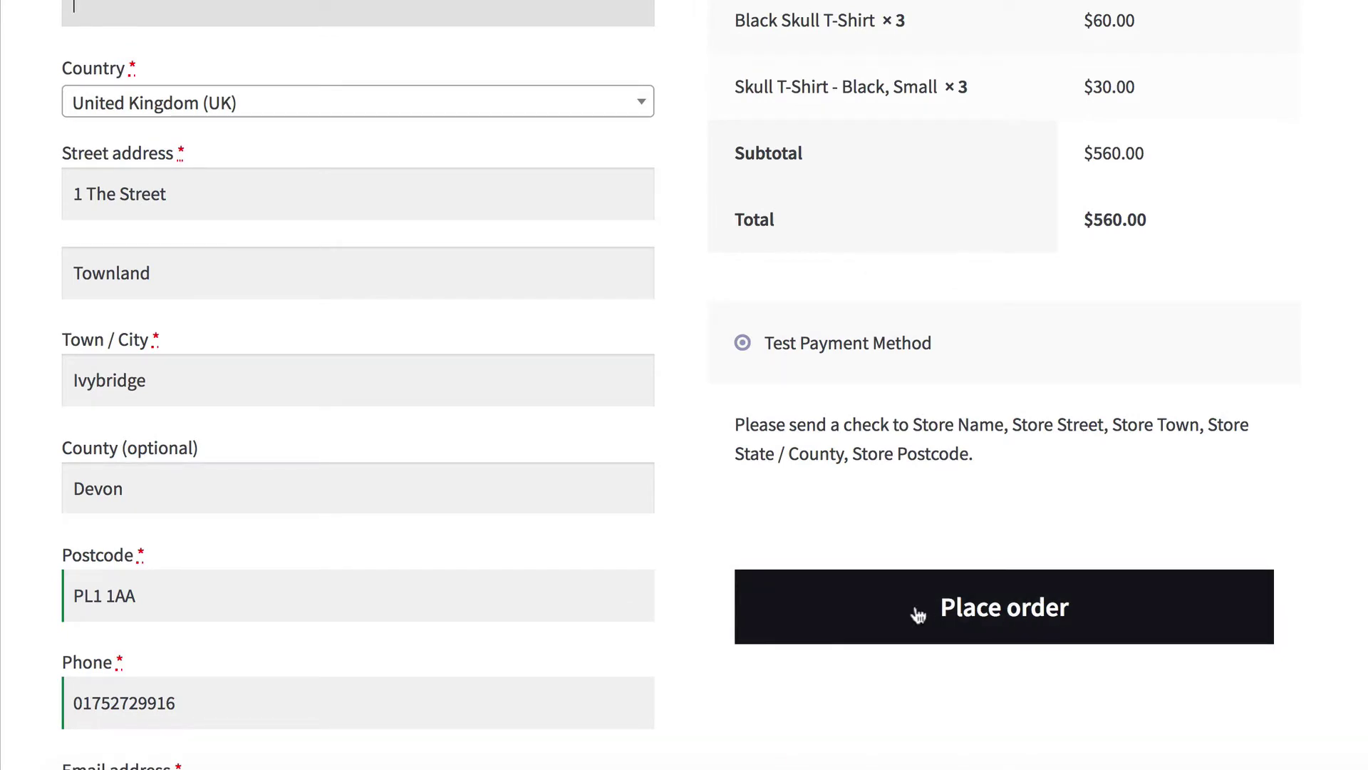
# Compare the product table's variation, quantity and buy options with the checkout form and order summary beneath it.
pyautogui.scroll(15, 932, 516)
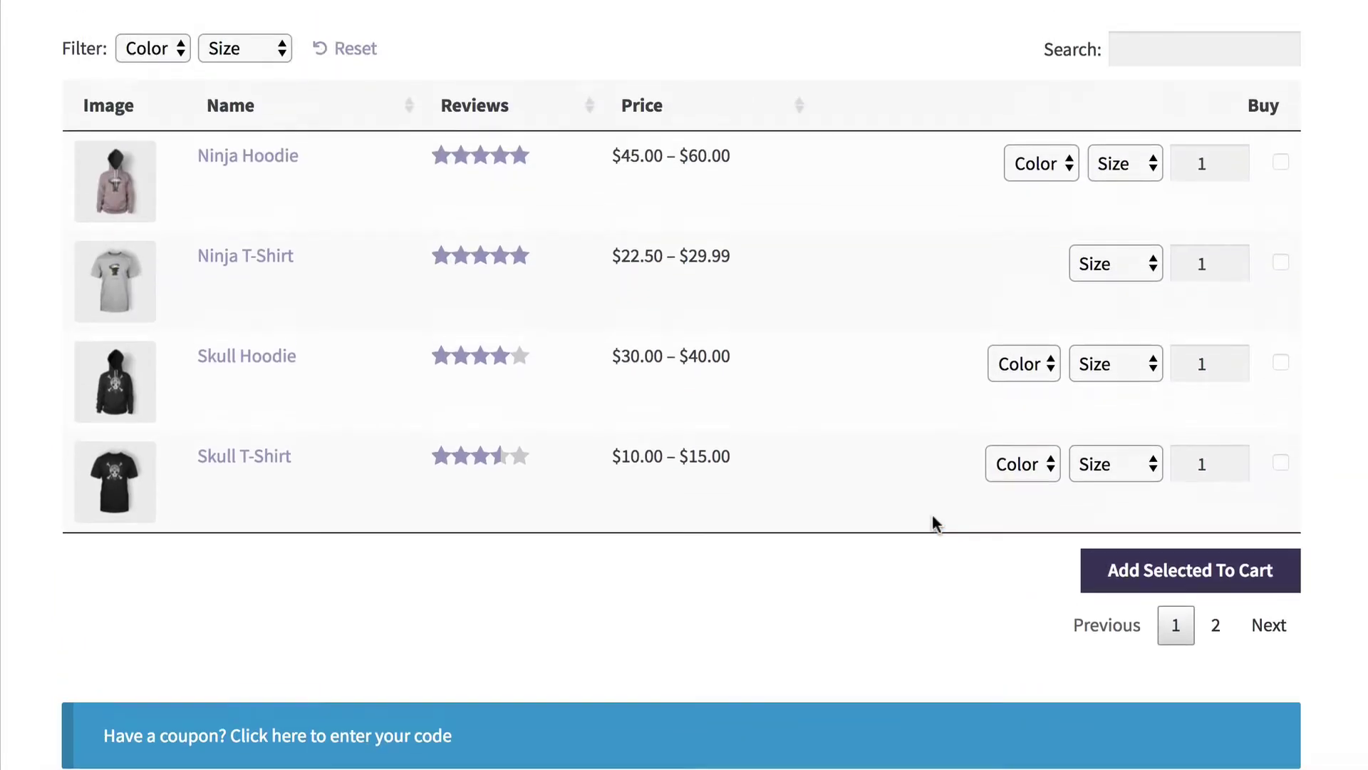
pyautogui.scroll(6, 932, 523)
pyautogui.scroll(-3, 932, 524)
pyautogui.scroll(-4, 932, 515)
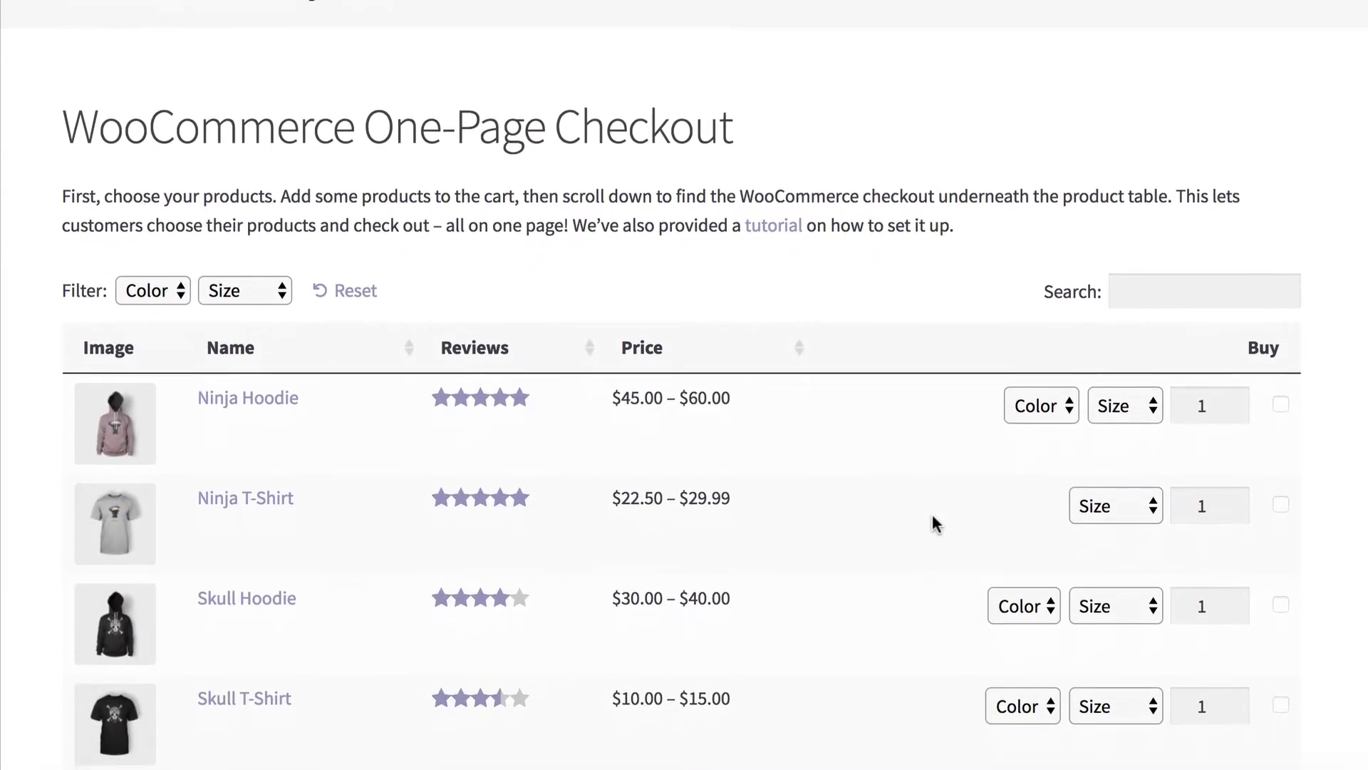
pyautogui.scroll(-3, 936, 526)
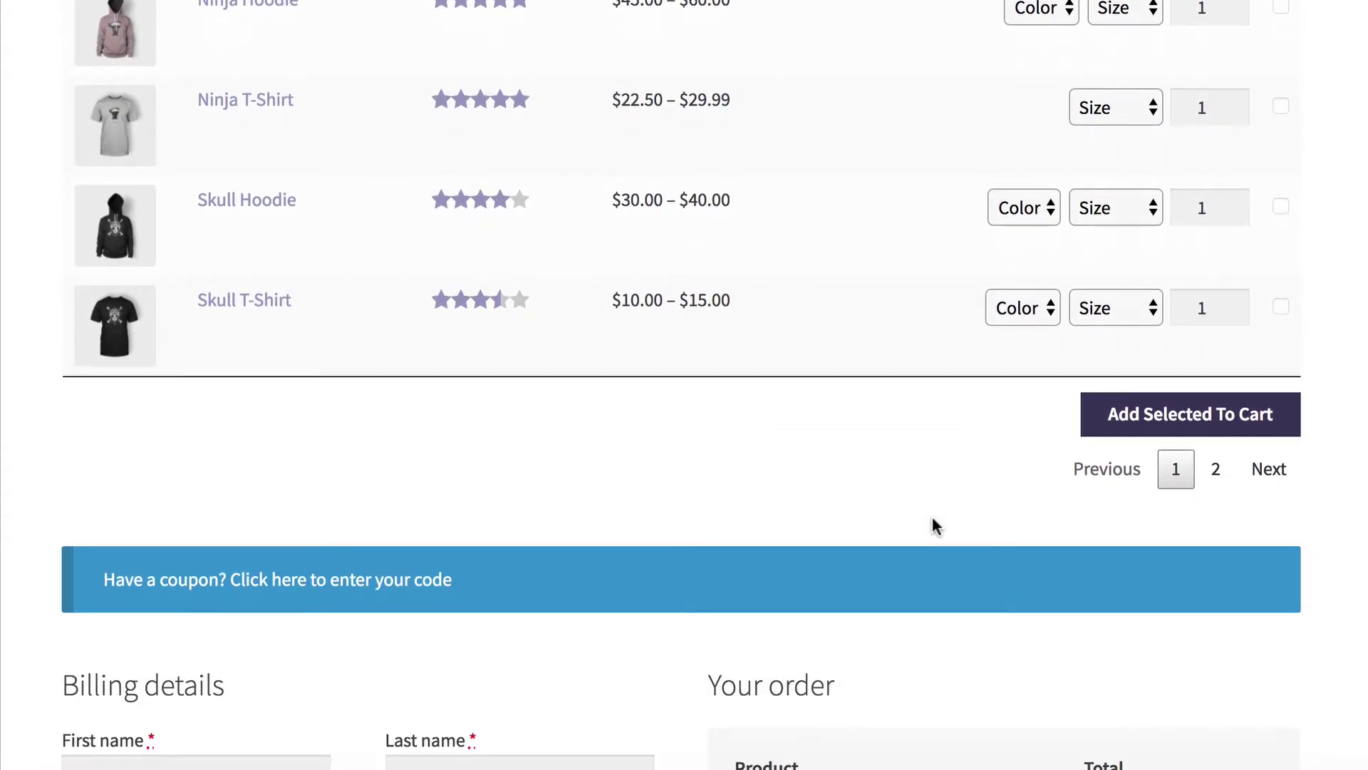
pyautogui.scroll(4, 936, 526)
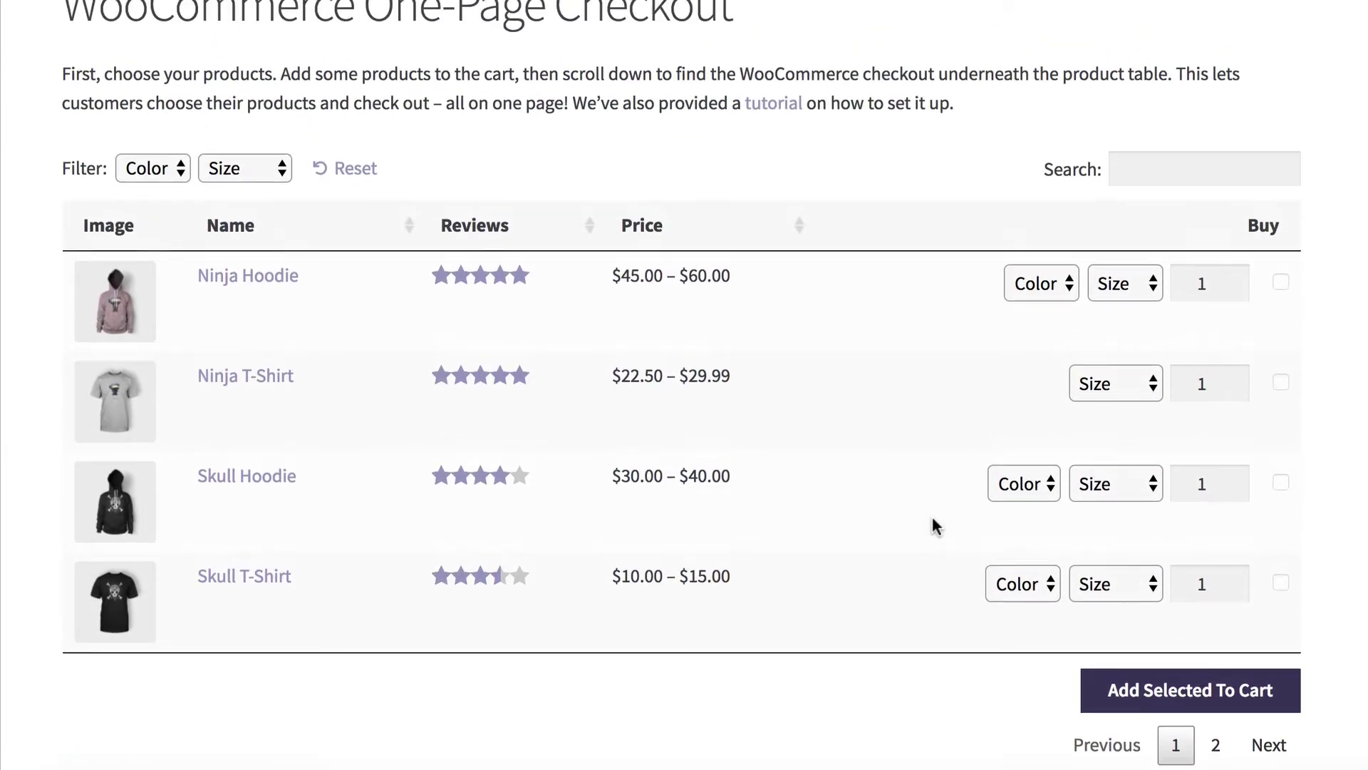
pyautogui.scroll(1, 938, 529)
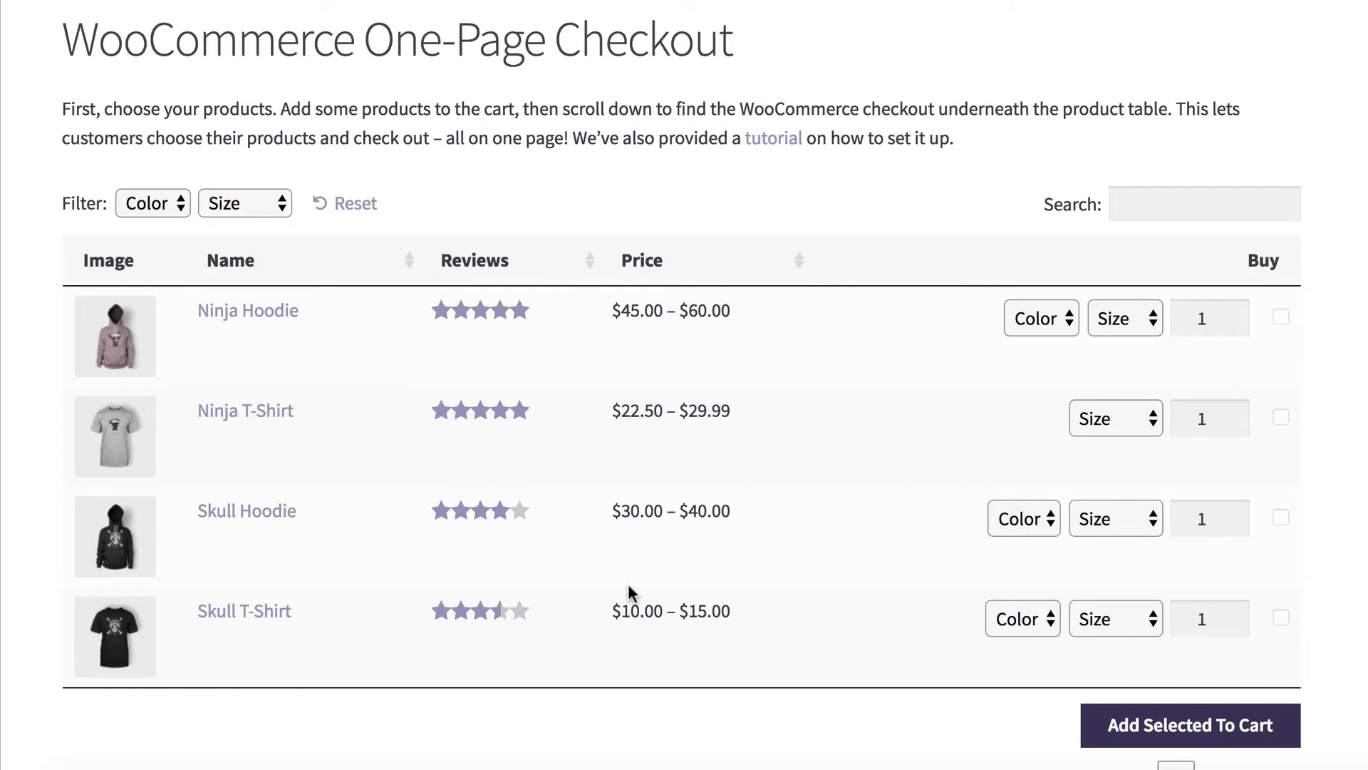
pyautogui.scroll(-10, 627, 584)
pyautogui.scroll(-1, 637, 590)
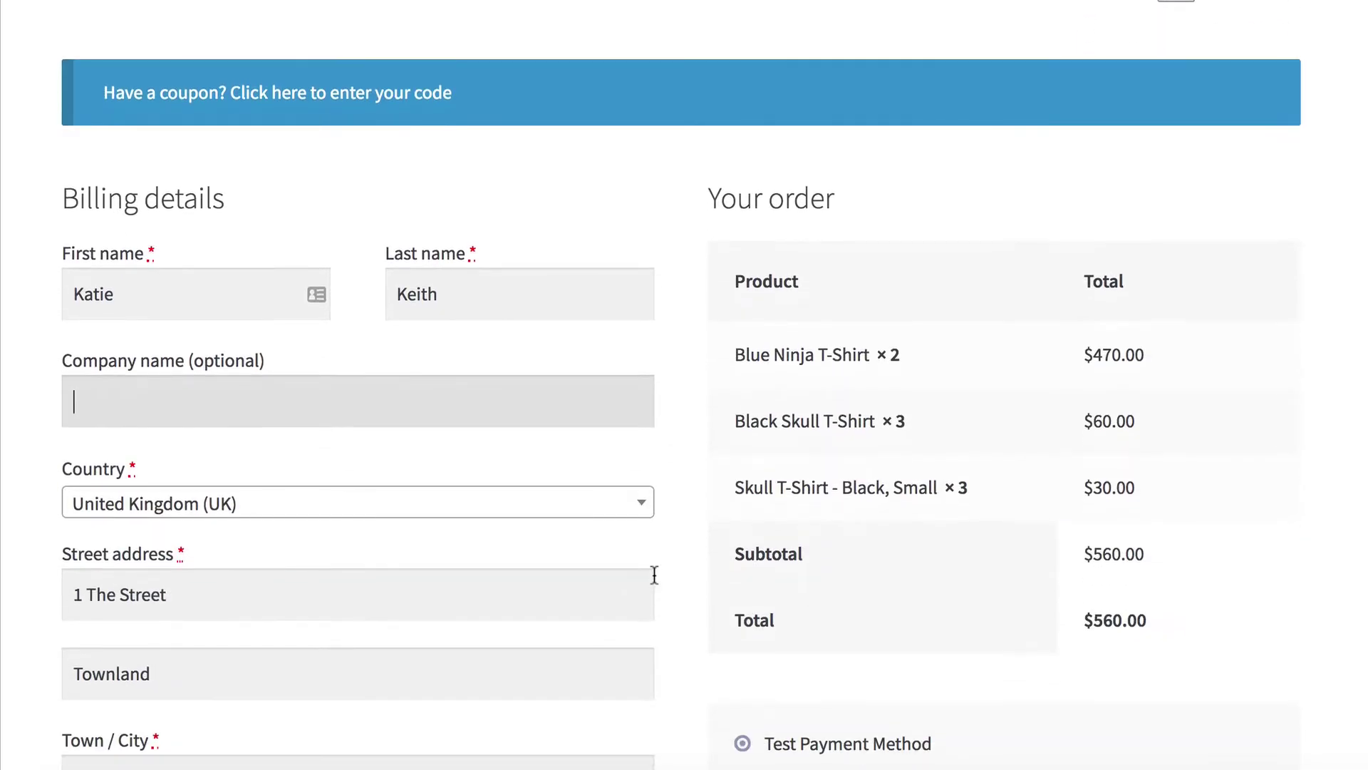
pyautogui.click(410, 417)
pyautogui.scroll(10, 1158, 488)
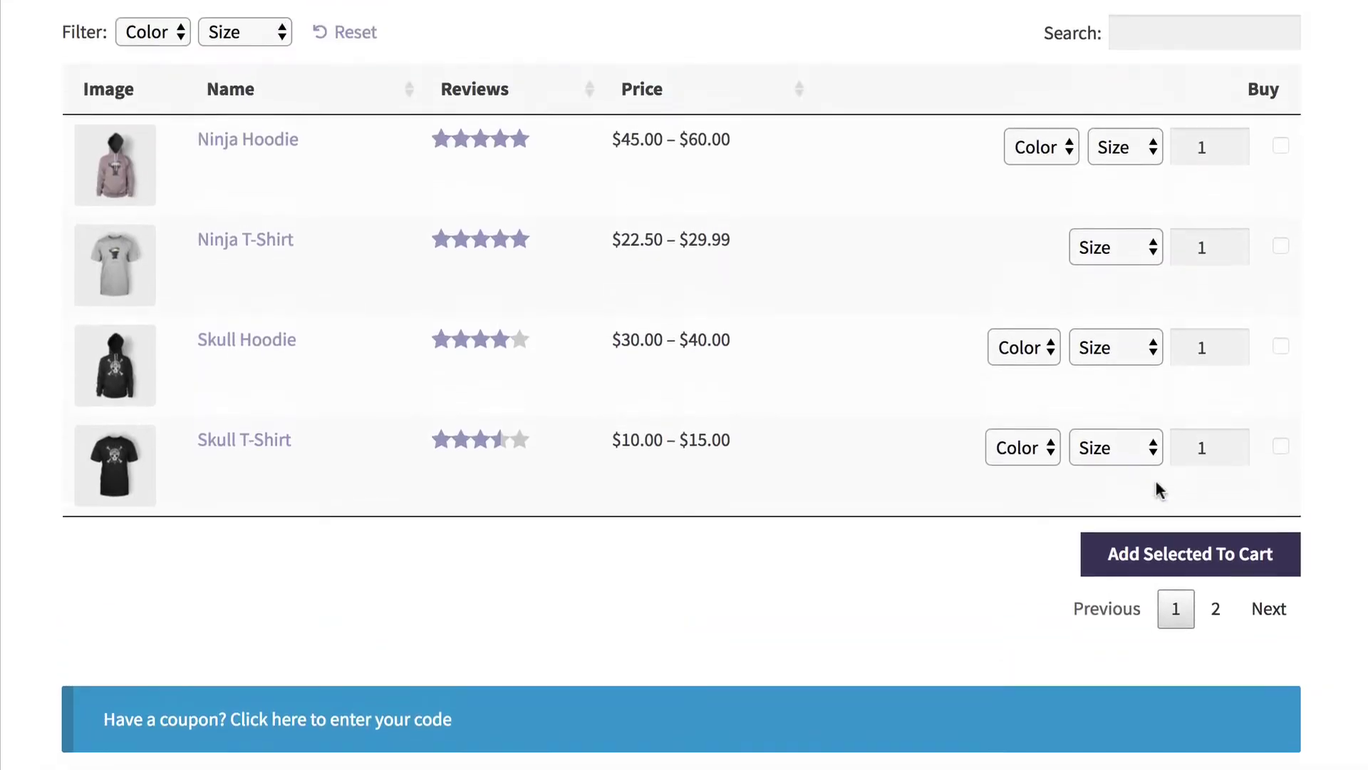
pyautogui.scroll(-9, 1158, 490)
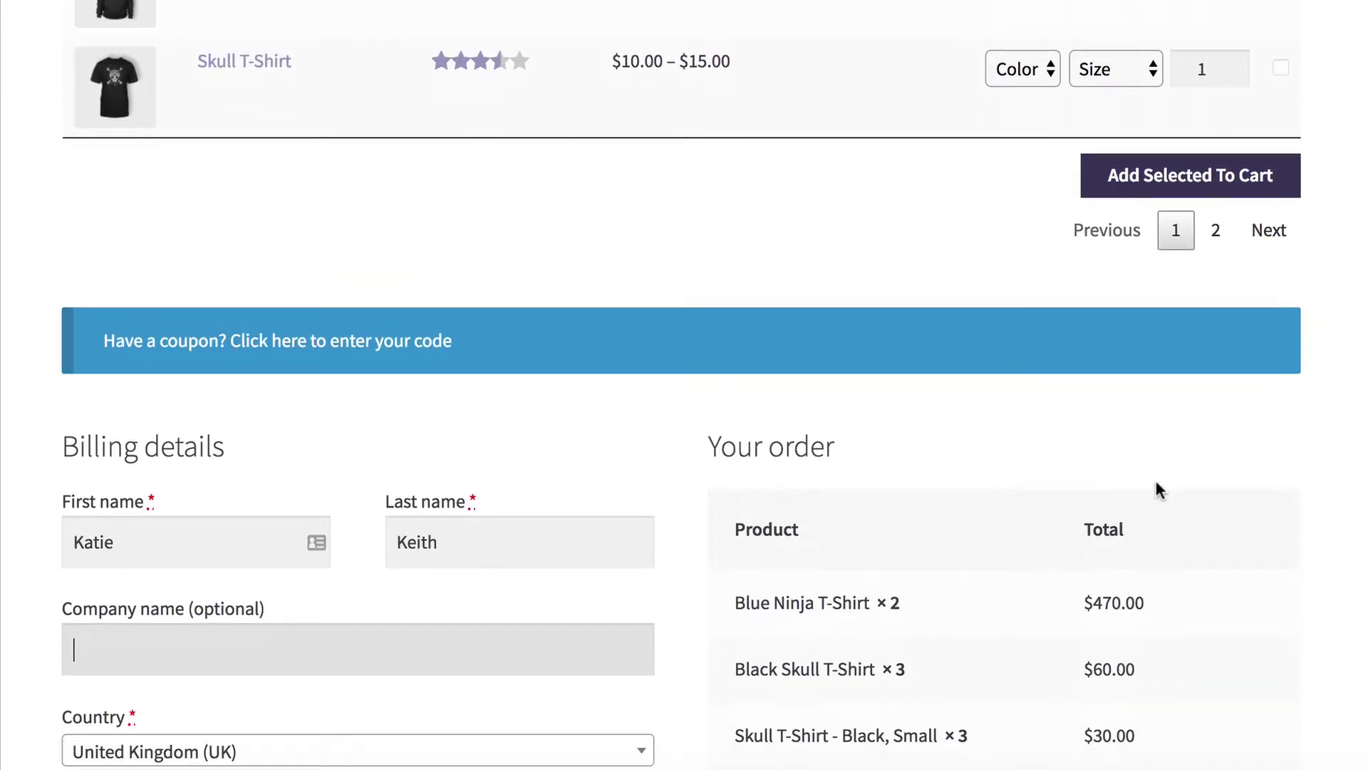
pyautogui.scroll(-2, 1157, 485)
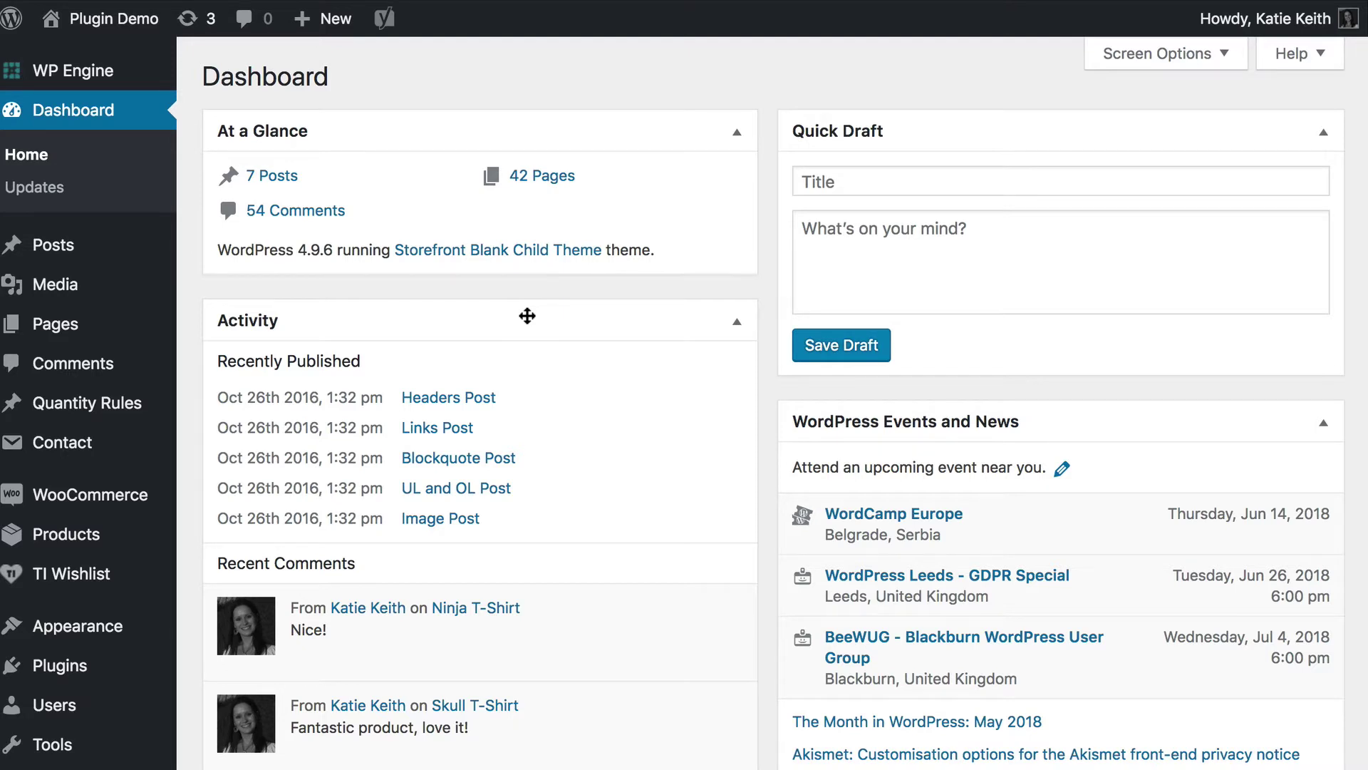
# Open the Product tables section of the WooCommerce product settings in the WordPress admin.
pyautogui.moveTo(103, 506)
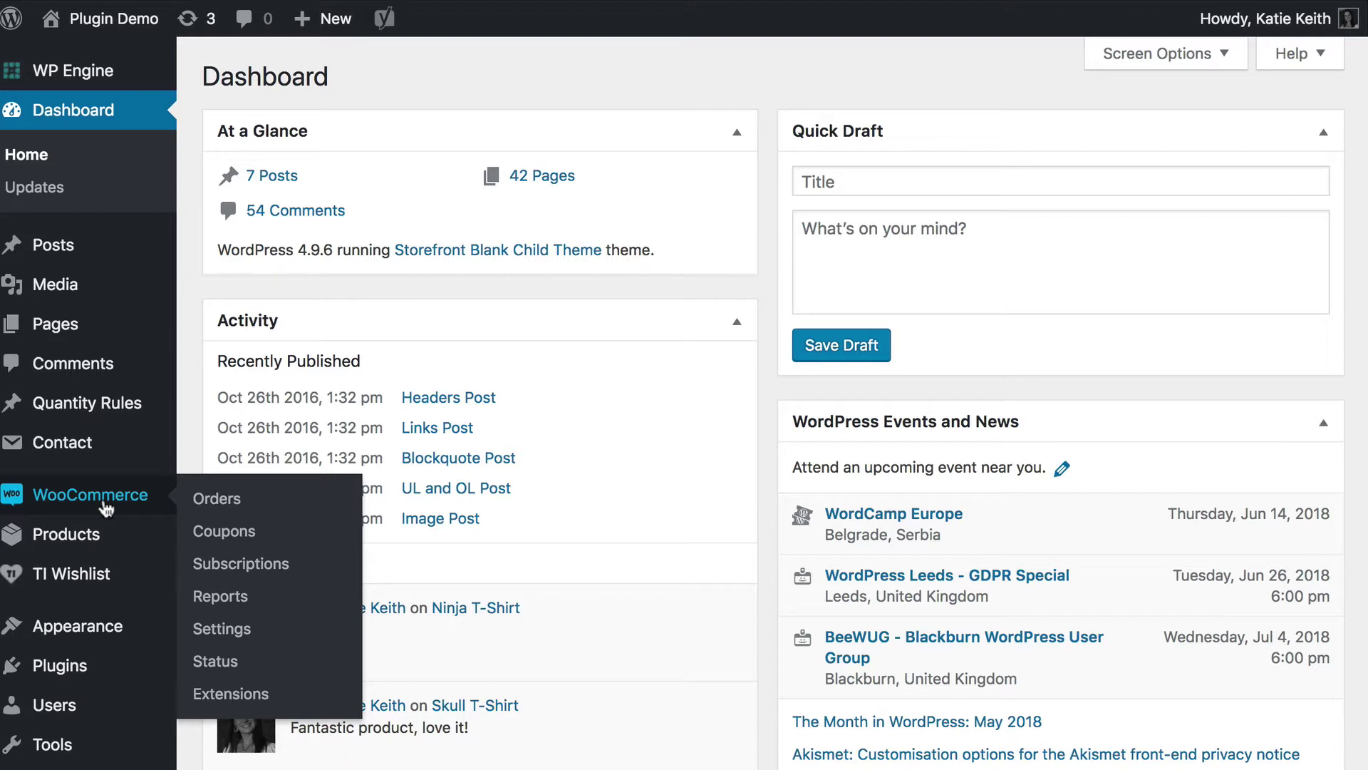
pyautogui.moveTo(106, 541)
pyautogui.click(258, 635)
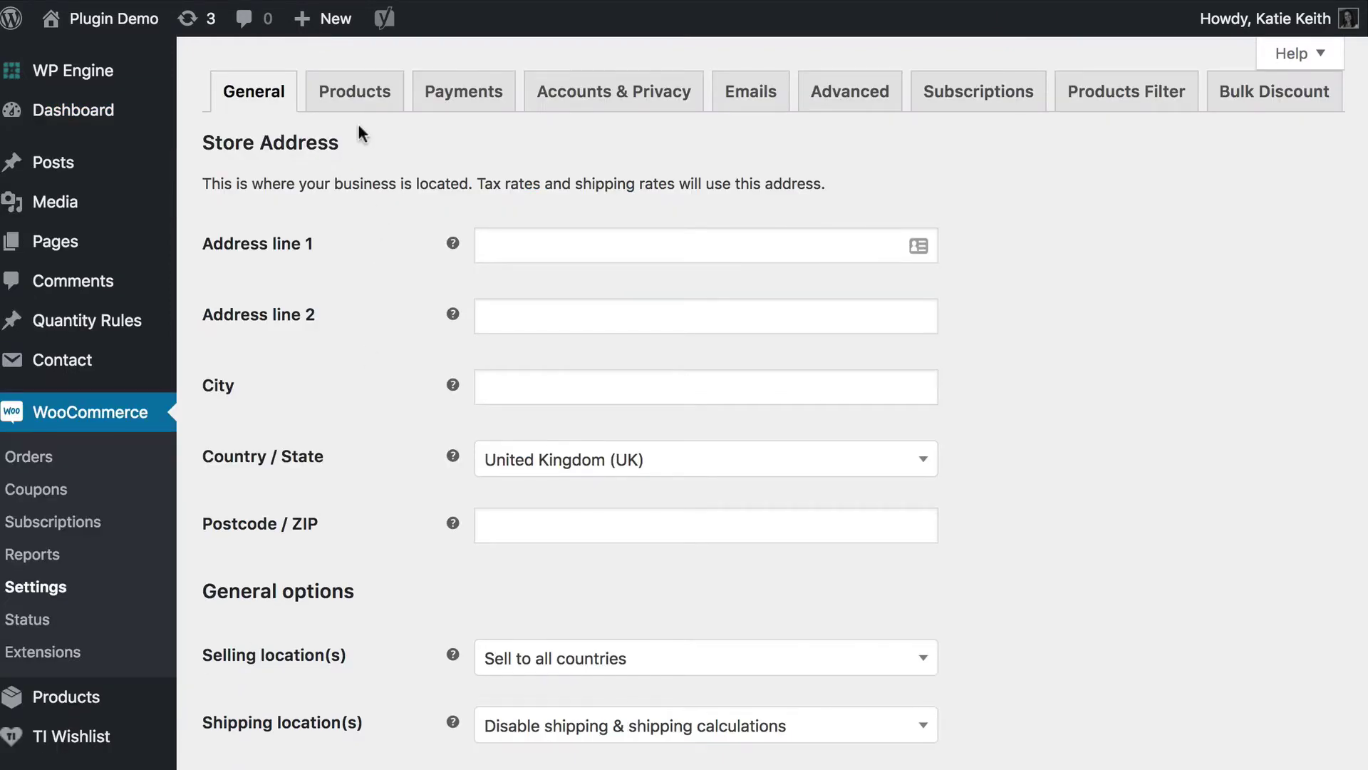
pyautogui.click(367, 94)
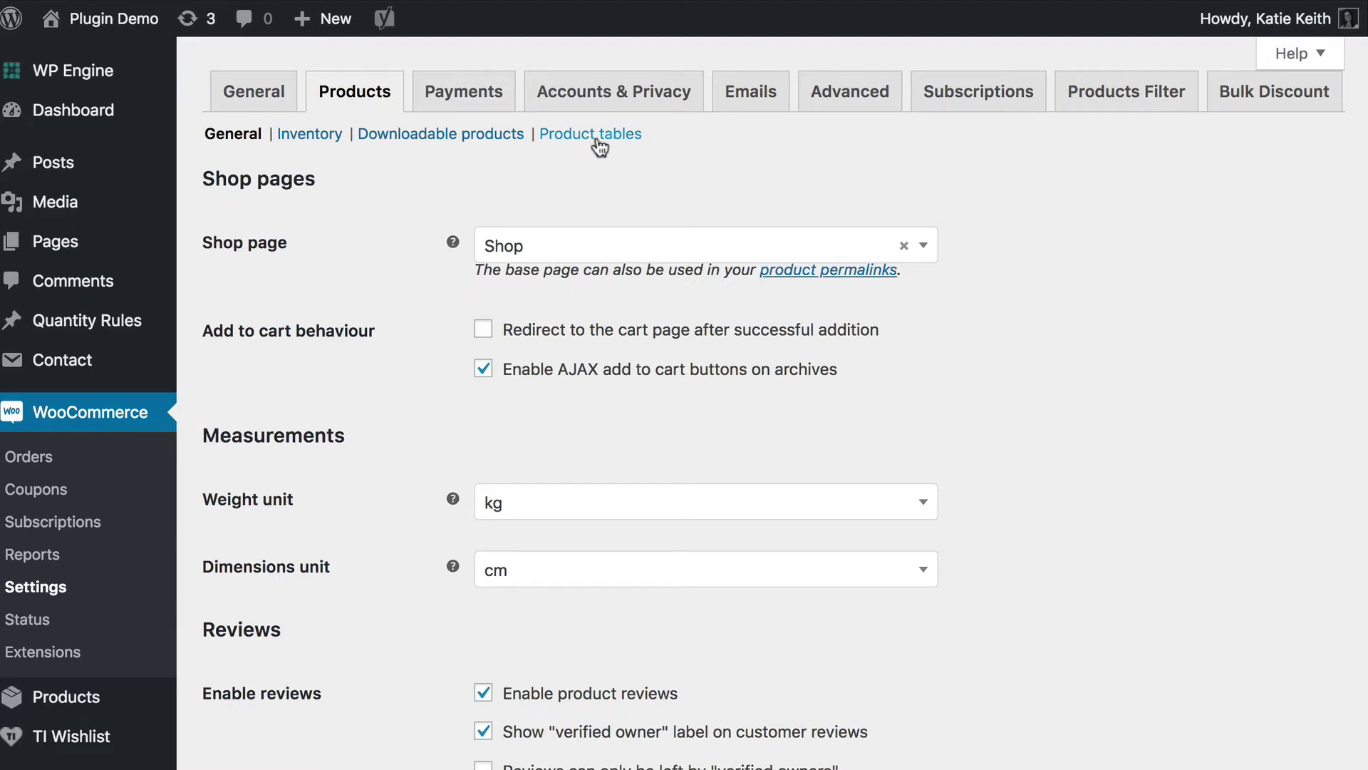
pyautogui.click(600, 141)
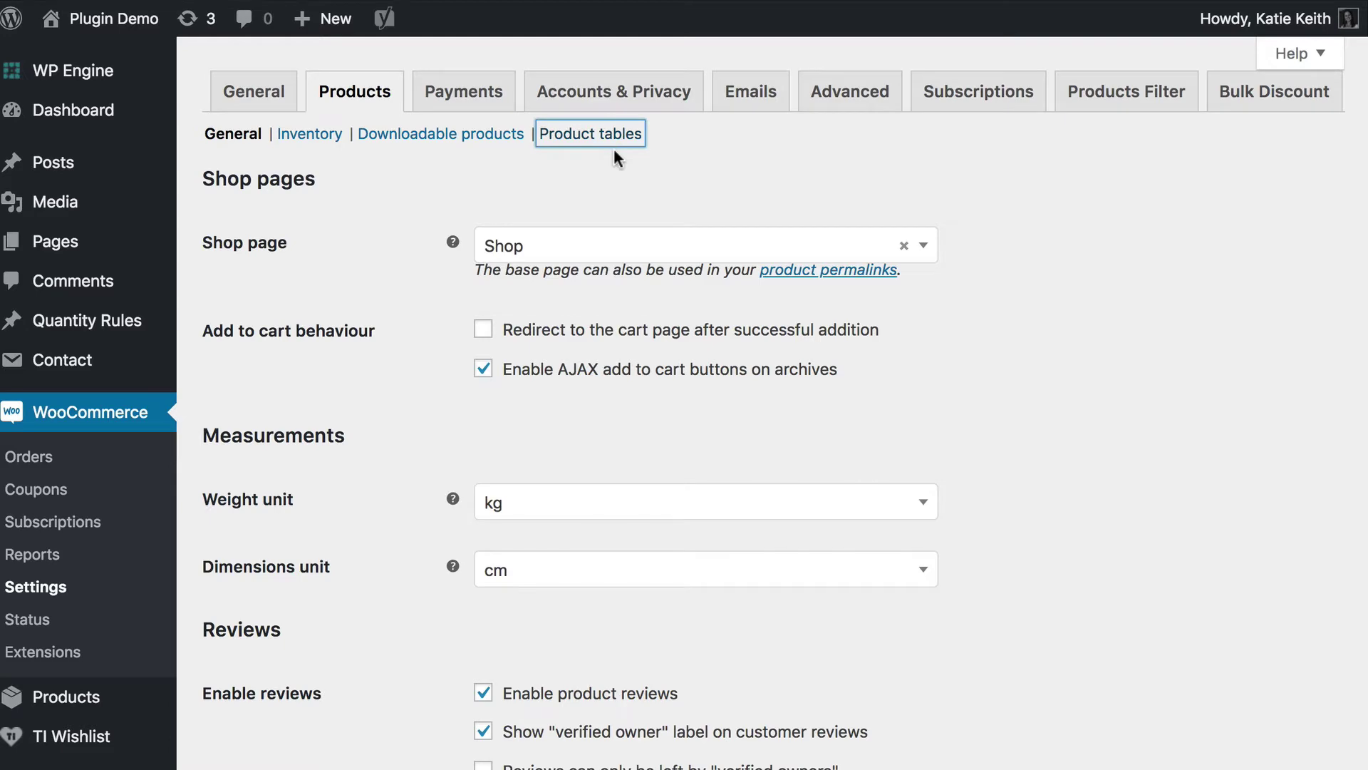
# Review the product table settings for license, design, default columns, table content, add to cart and table controls.
pyautogui.scroll(-3, 684, 421)
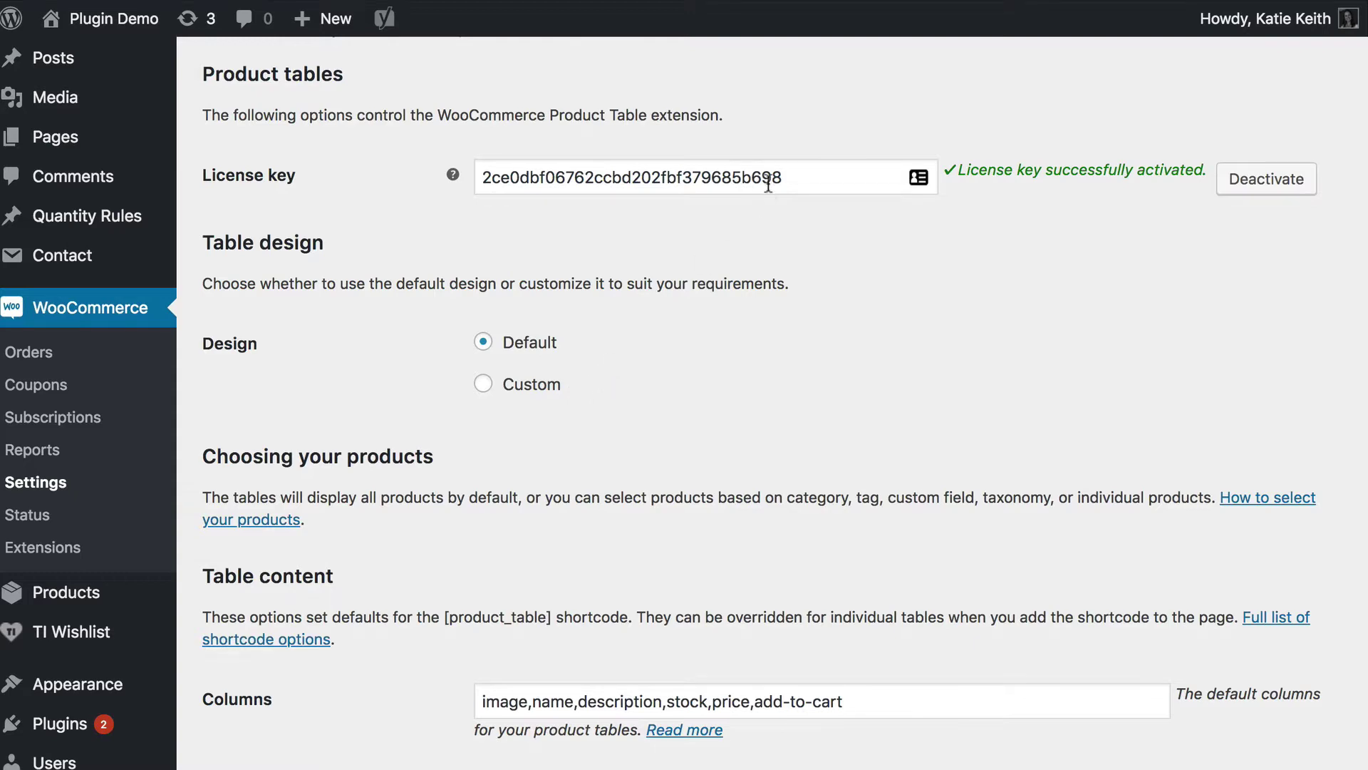
pyautogui.scroll(-3, 561, 291)
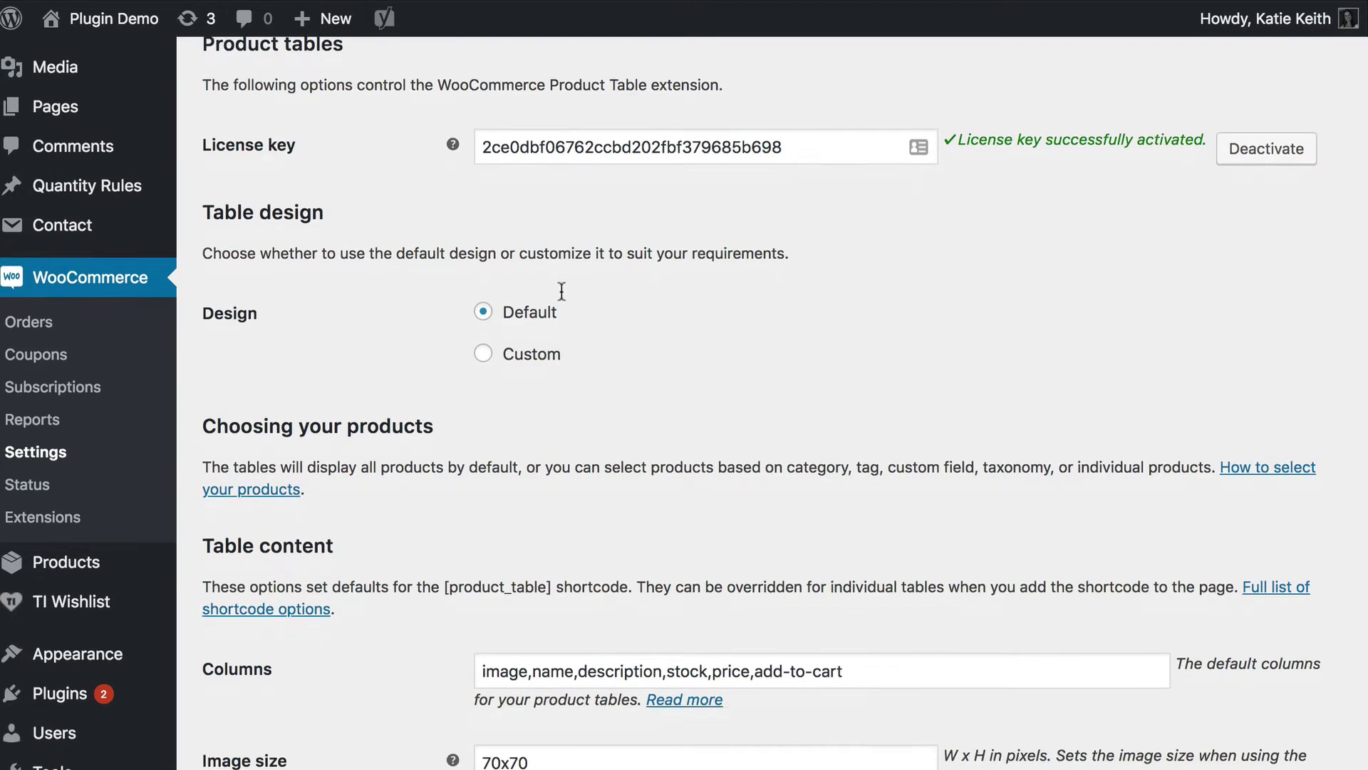
pyautogui.scroll(-3, 560, 291)
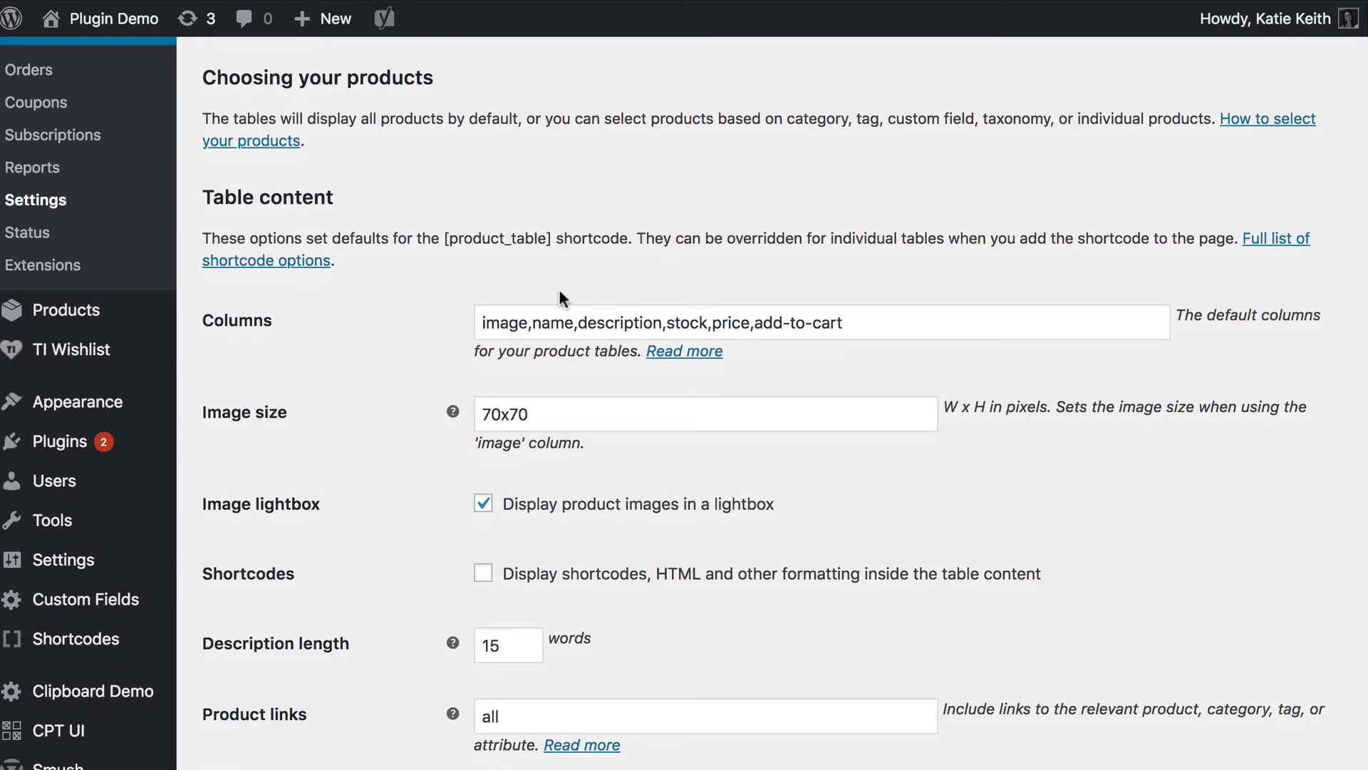
pyautogui.scroll(-20, 371, 389)
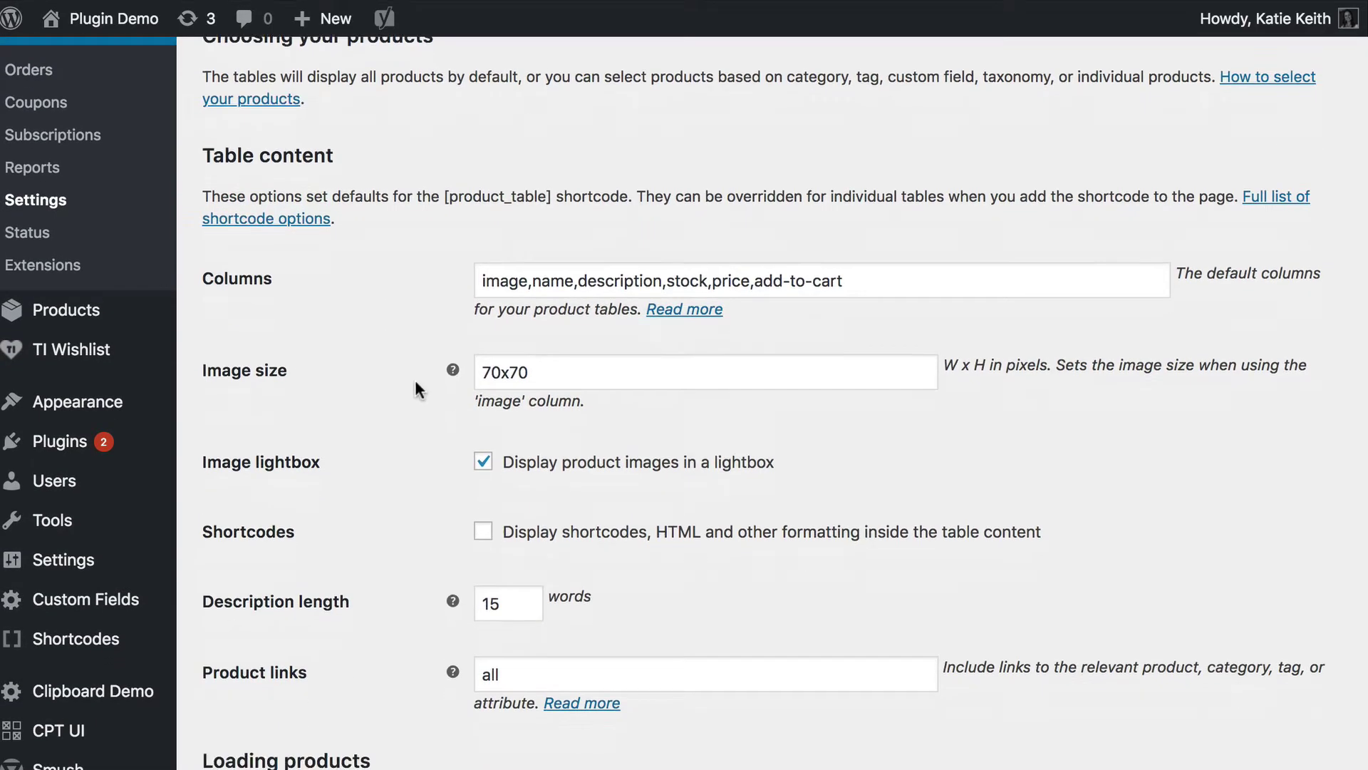
pyautogui.scroll(20, 421, 379)
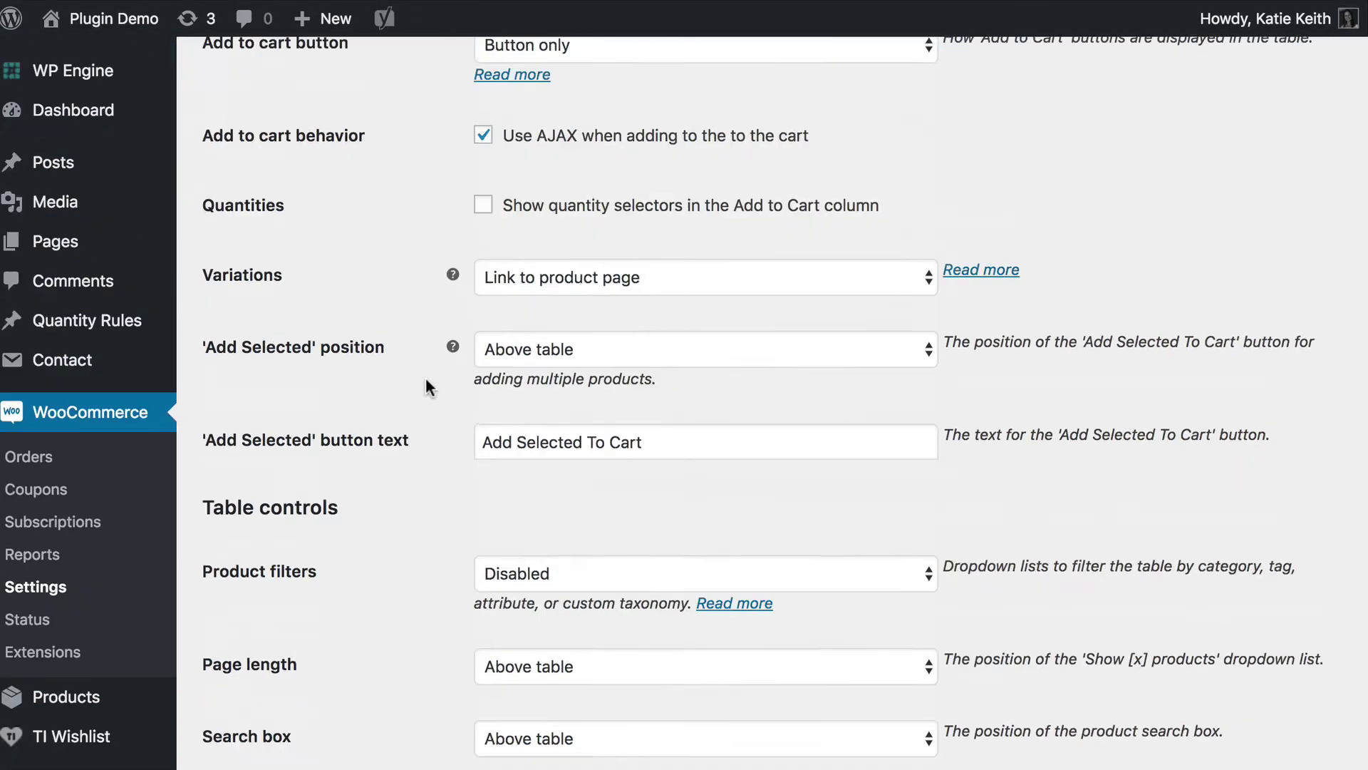
pyautogui.scroll(2, 425, 385)
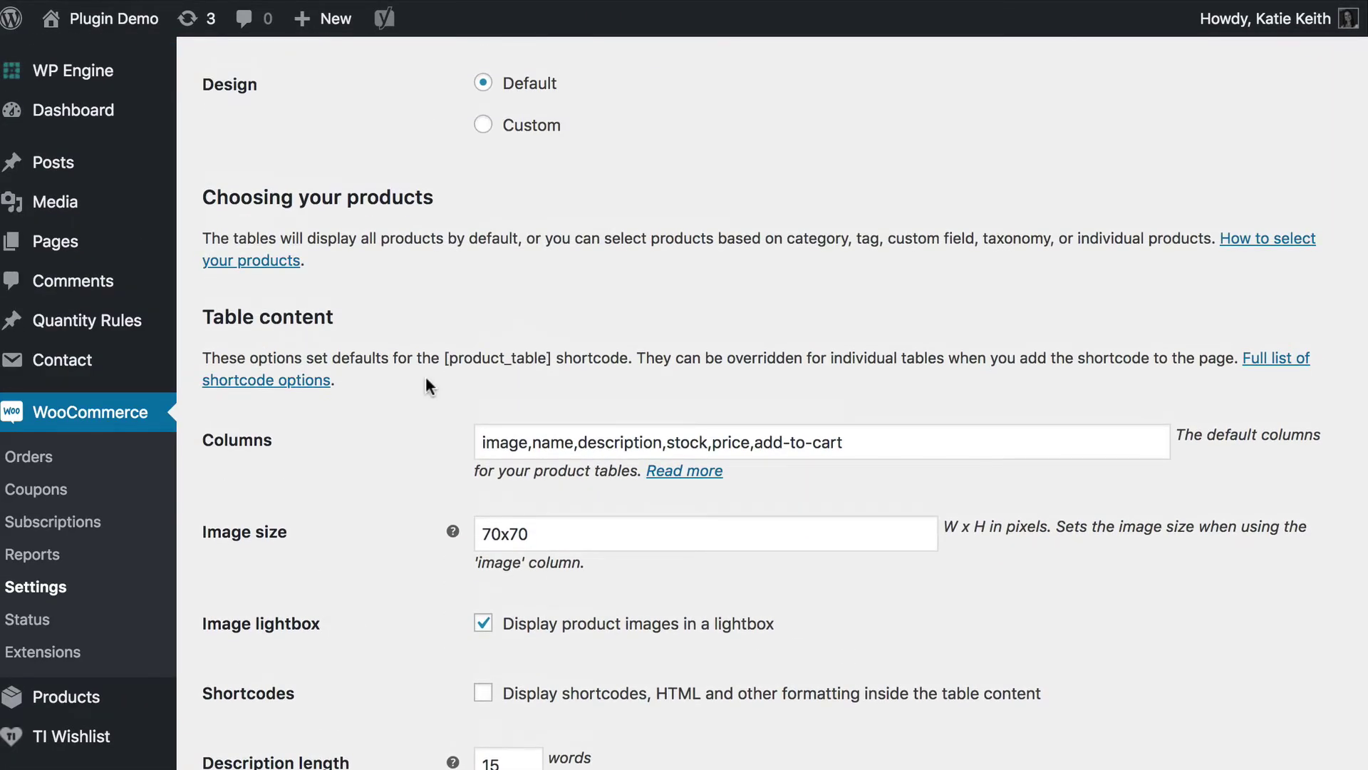
pyautogui.scroll(-1, 426, 385)
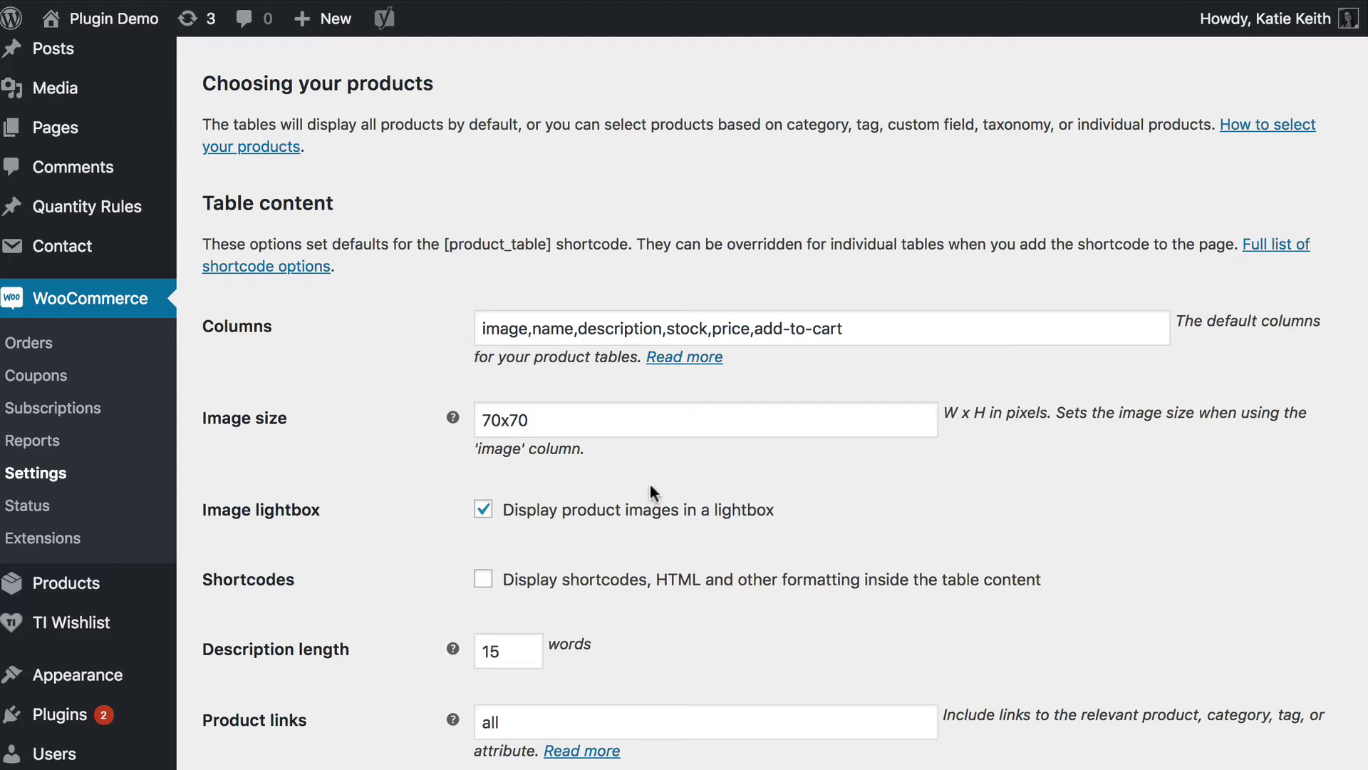
pyautogui.moveTo(472, 331); pyautogui.dragTo(904, 328)
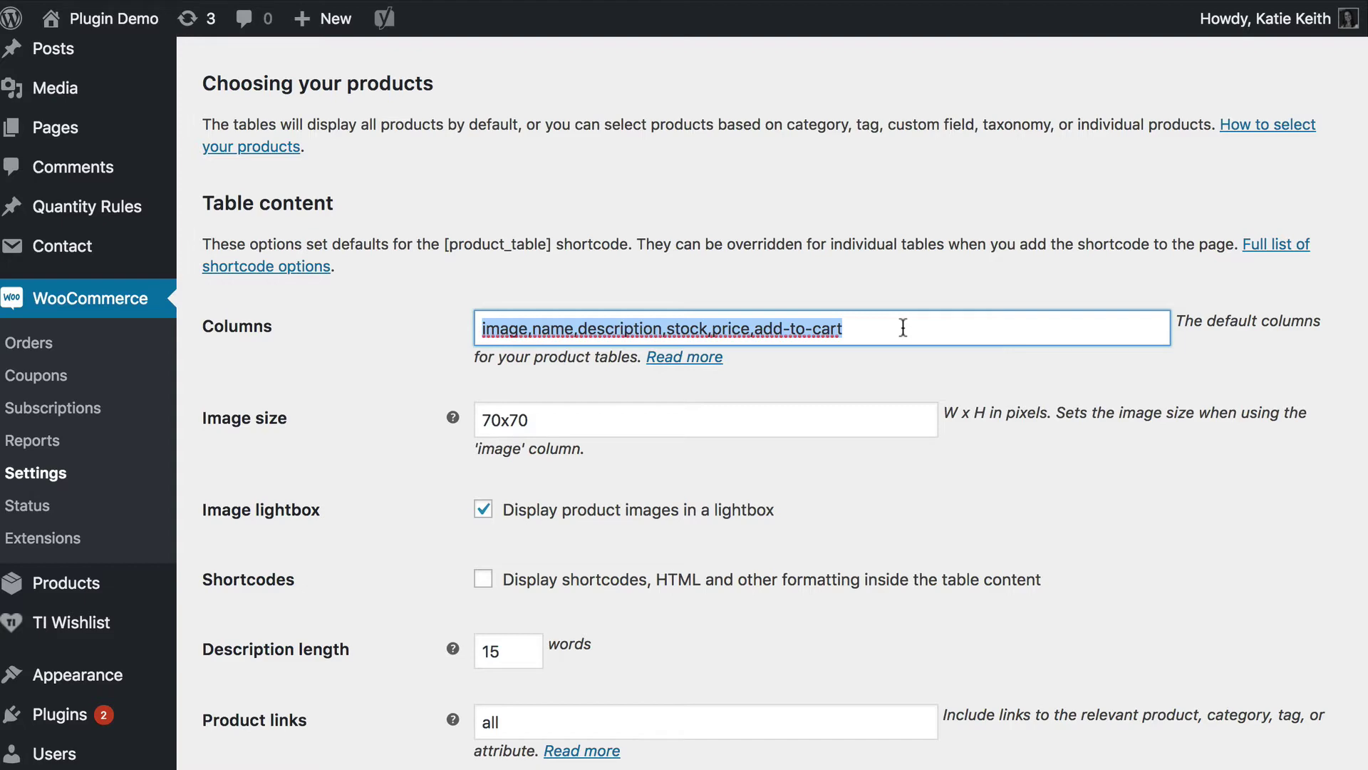
pyautogui.click(903, 327)
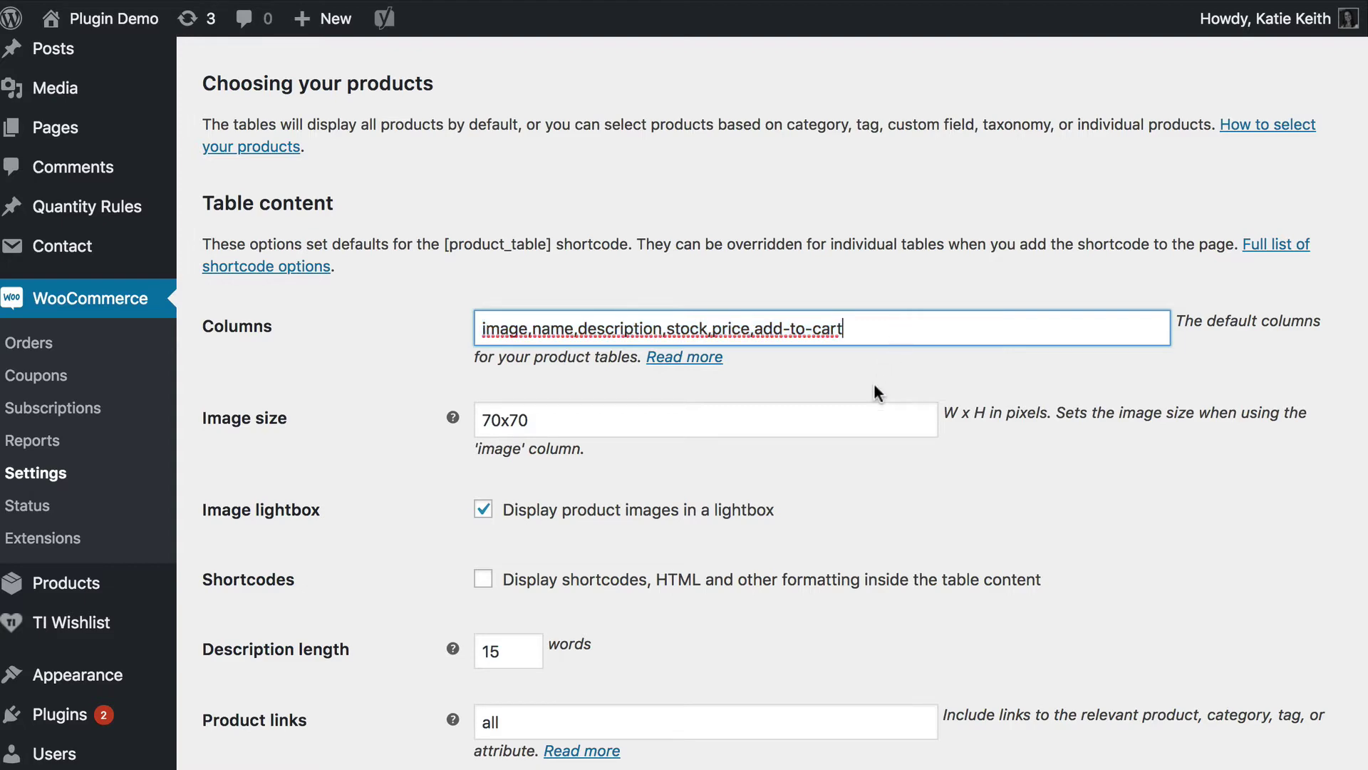
# Set the Product links option in the table content settings to none.
pyautogui.scroll(-2, 873, 383)
pyautogui.scroll(-4, 874, 393)
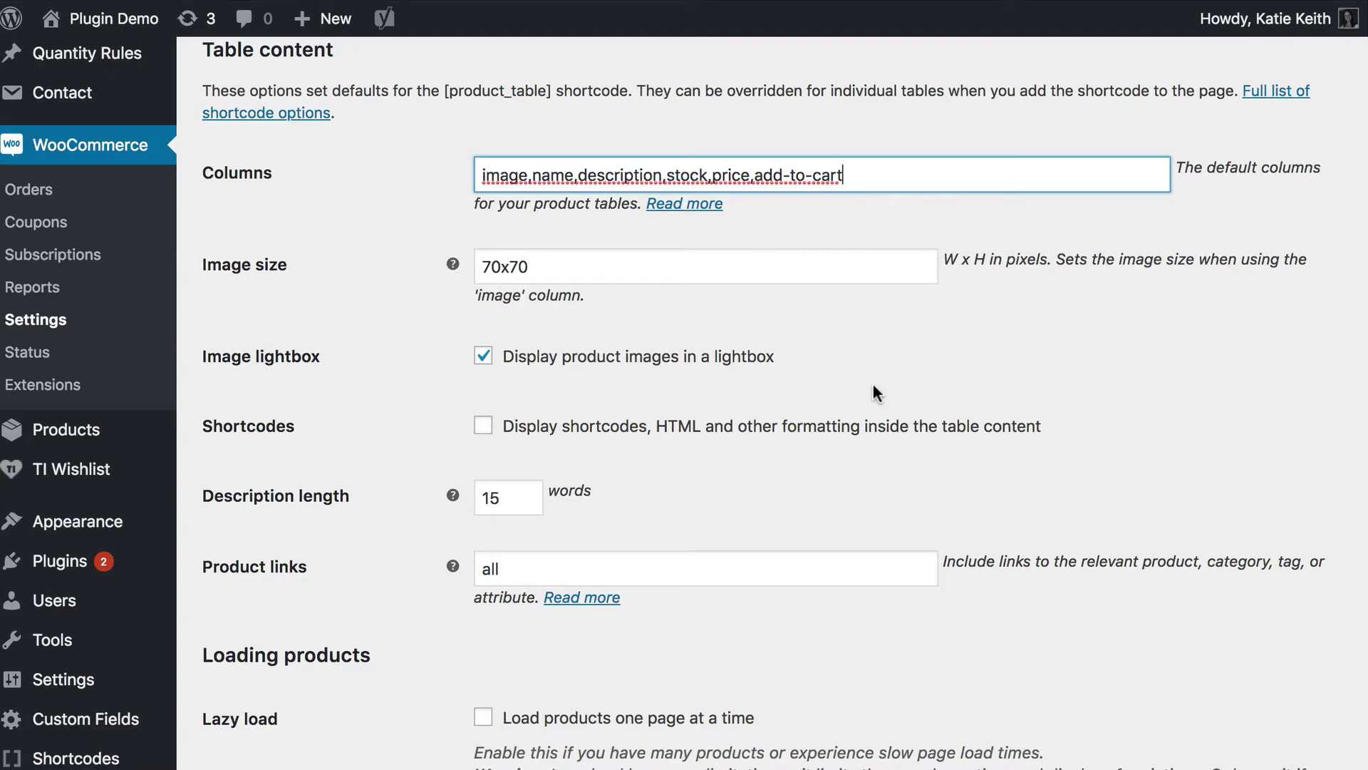
pyautogui.scroll(-13, 872, 382)
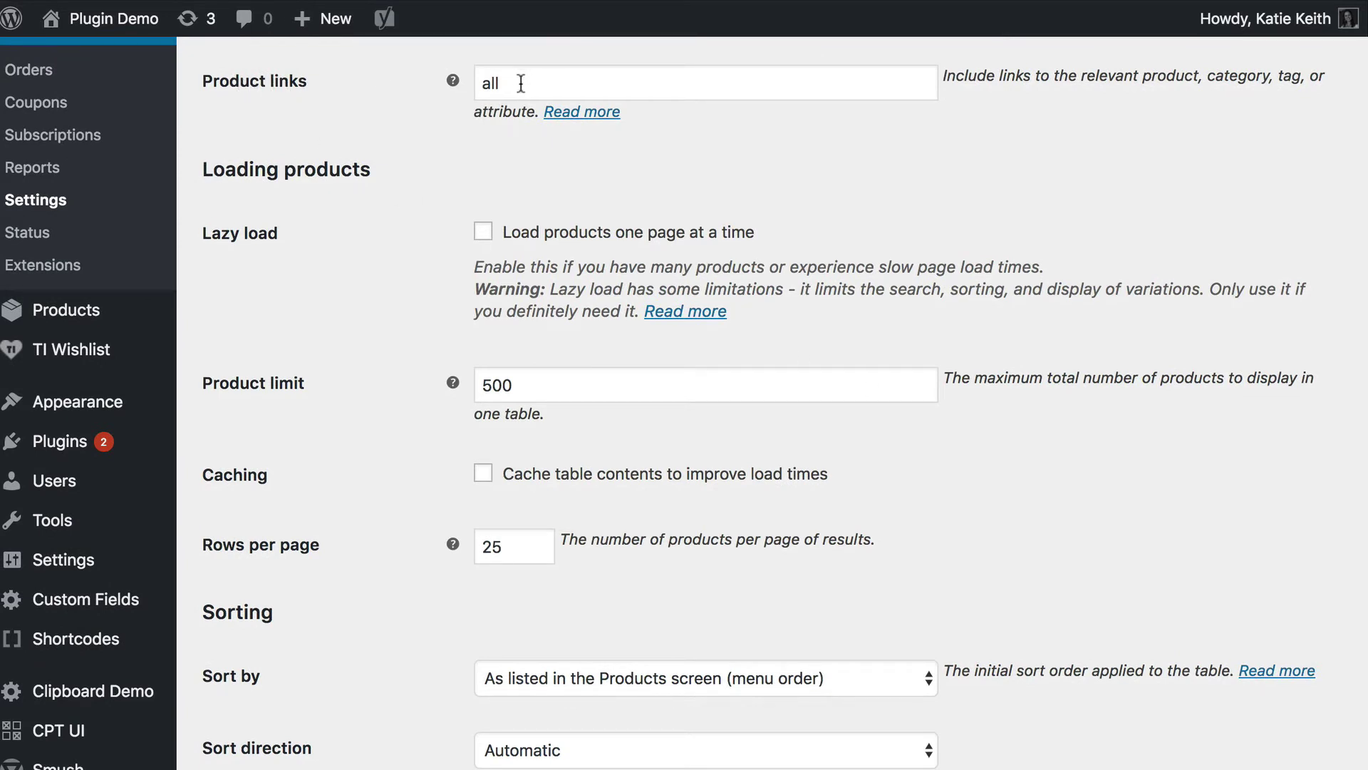
pyautogui.click(492, 84)
pyautogui.doubleClick(492, 84)
pyautogui.moveTo(453, 80)
pyautogui.write('none')
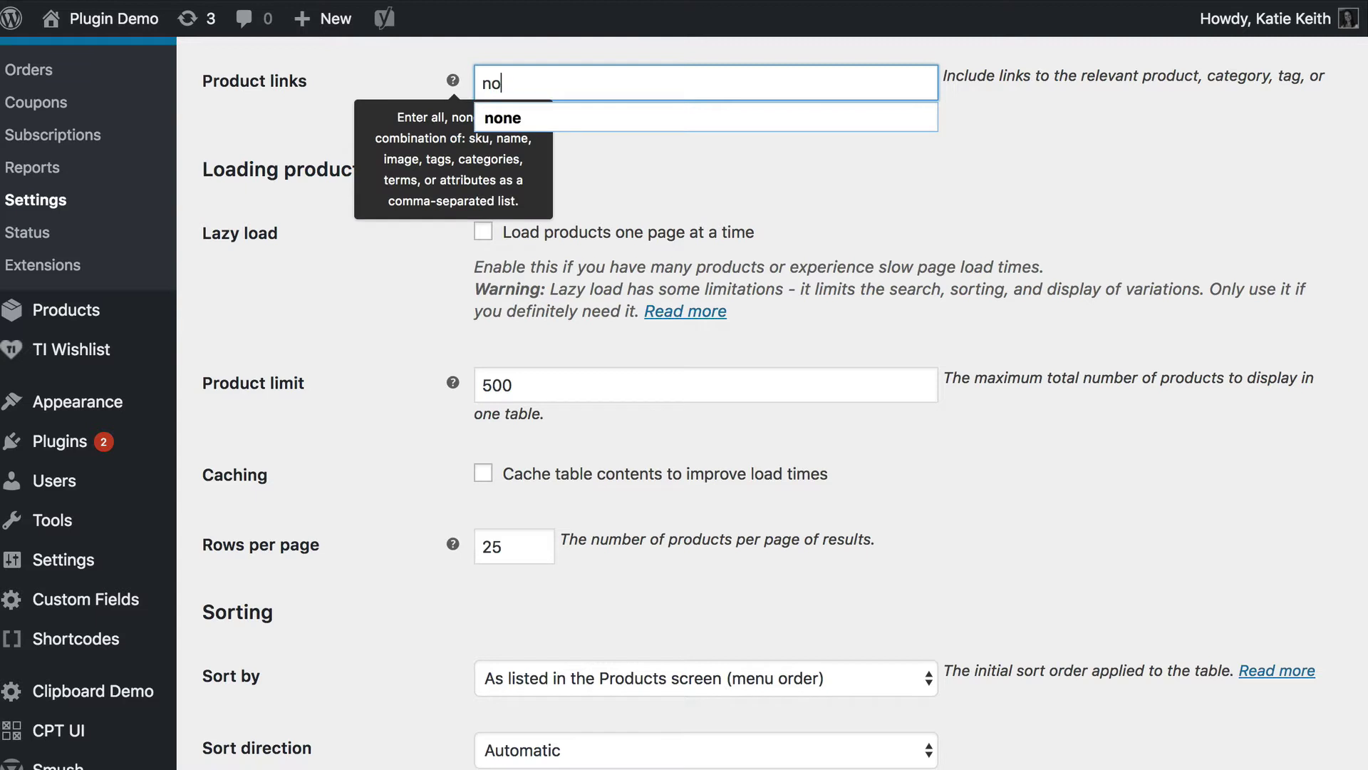
# Restore the Product links option to all.
pyautogui.click(530, 84)
pyautogui.doubleClick(530, 84)
pyautogui.write('all')
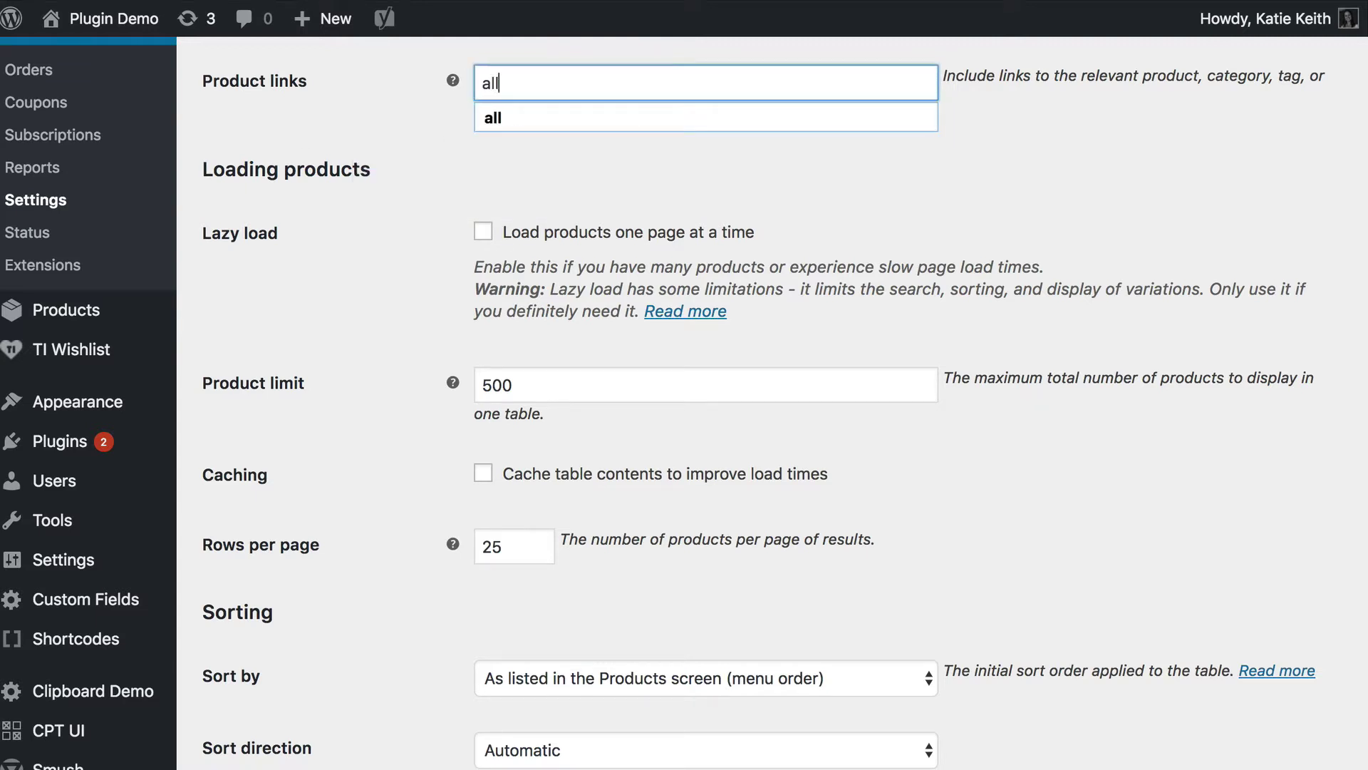
pyautogui.click(360, 135)
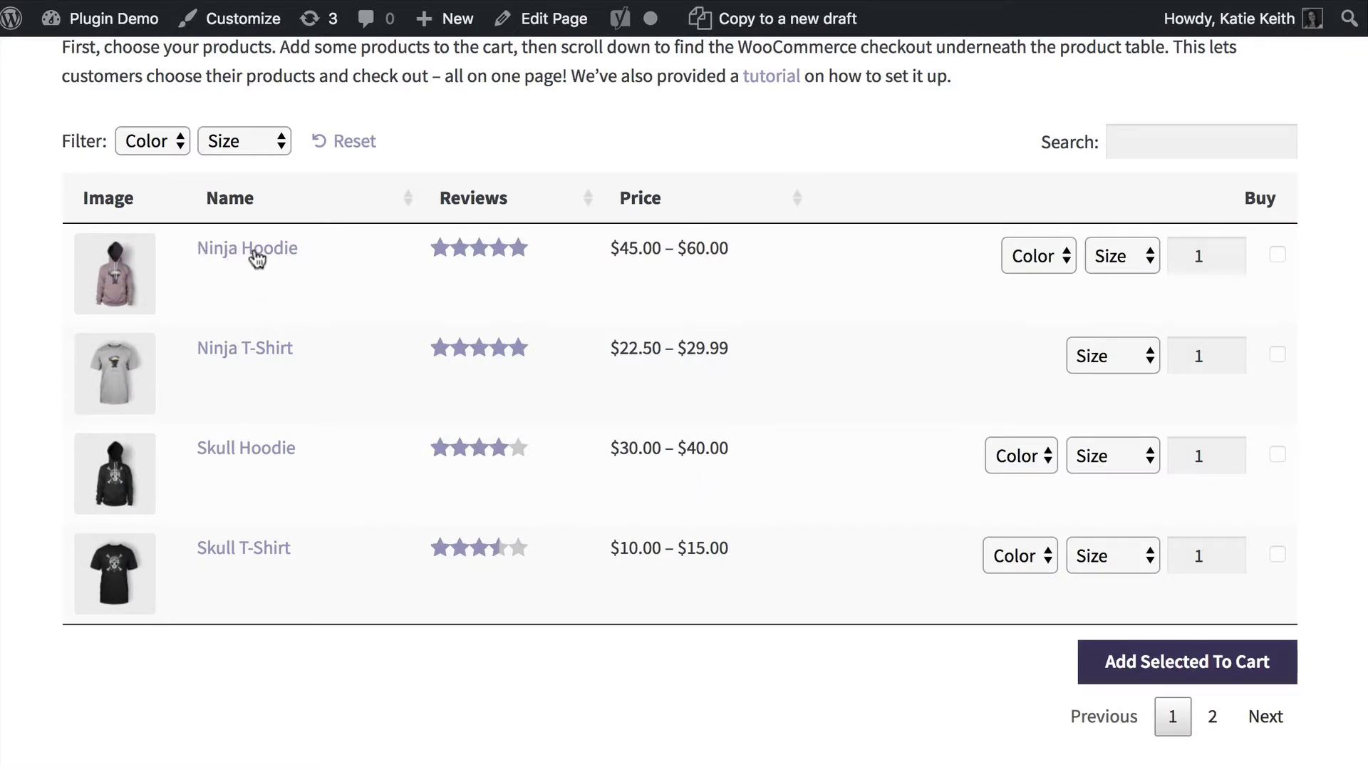
# View the Ninja Hoodie product page through its link in the checkout page's table, and return to the product table settings.
pyautogui.click(257, 259)
pyautogui.scroll(-4, 705, 432)
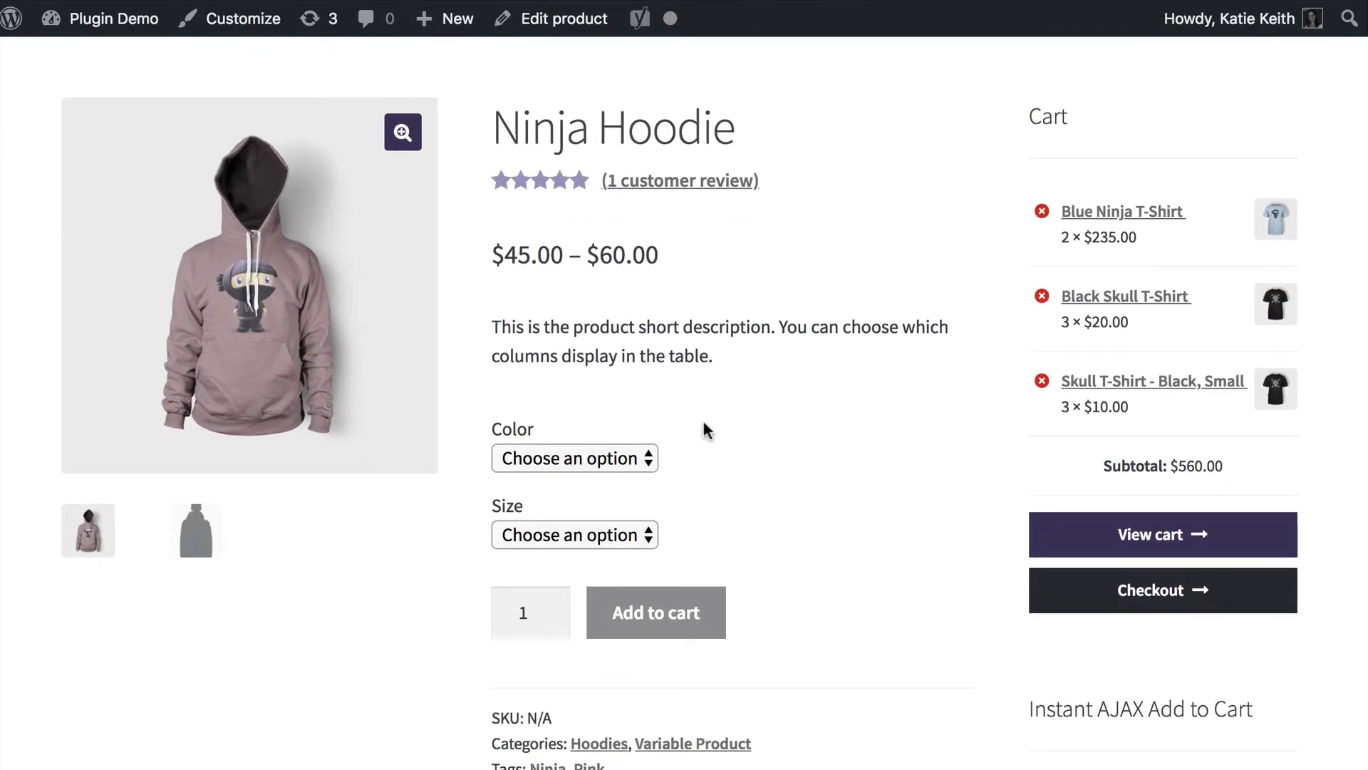
pyautogui.hotkey('alt', 'Left')
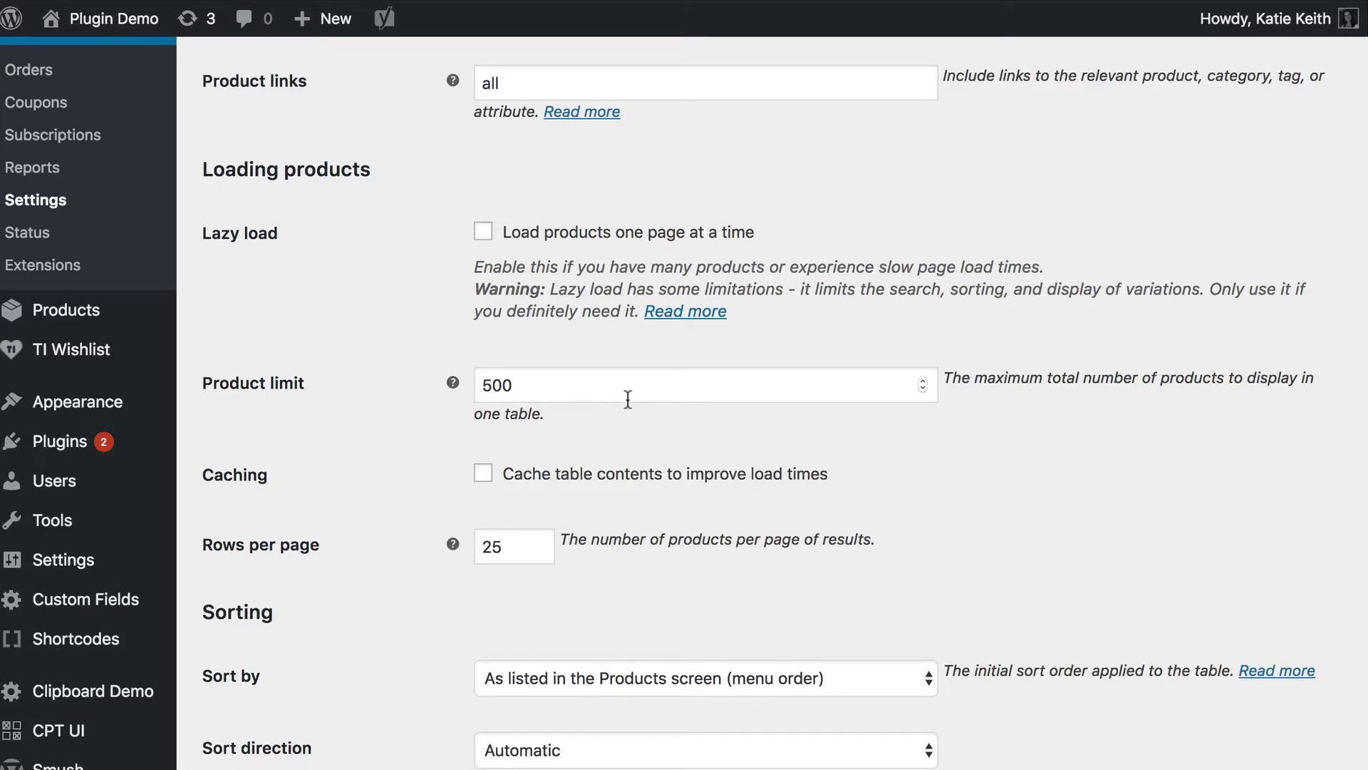
# Review the product links, loading products, sorting and add to cart column settings of the product table.
pyautogui.doubleClick(490, 84)
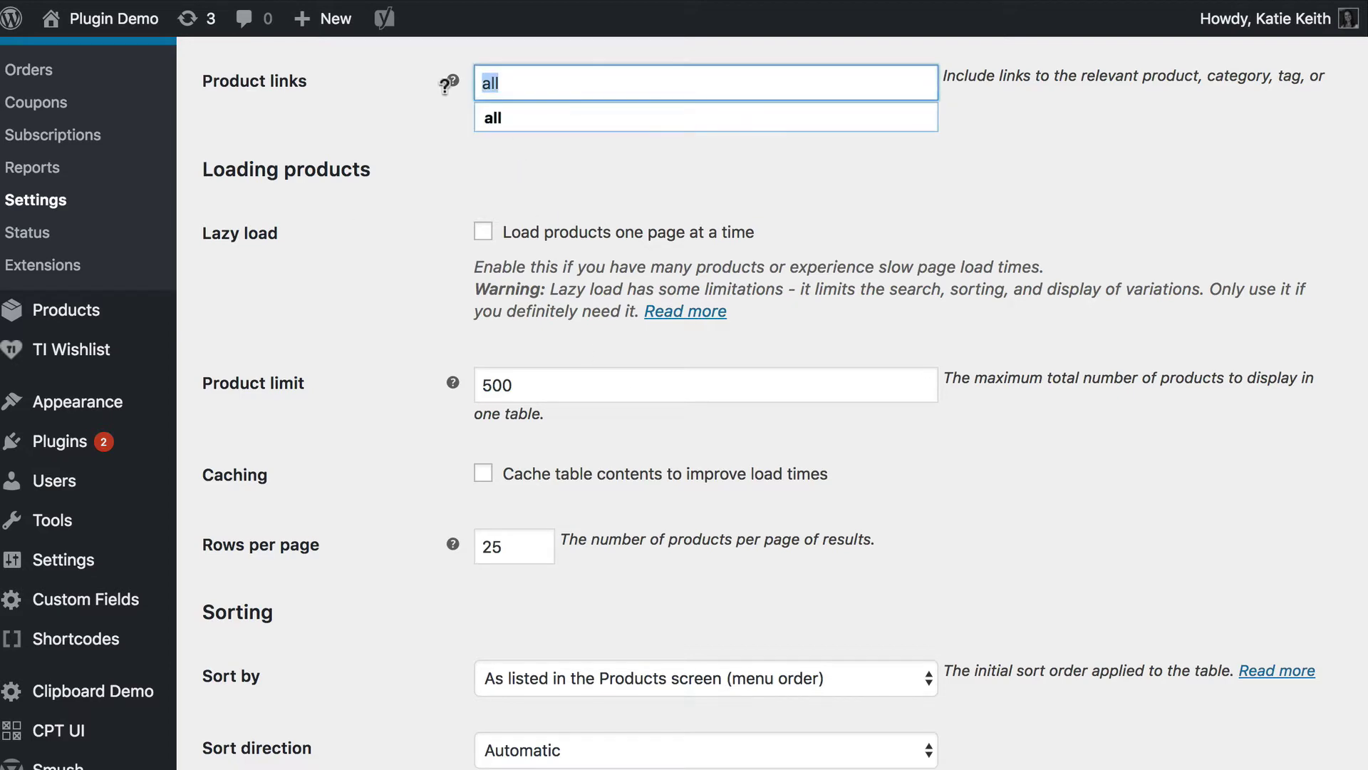
pyautogui.click(375, 120)
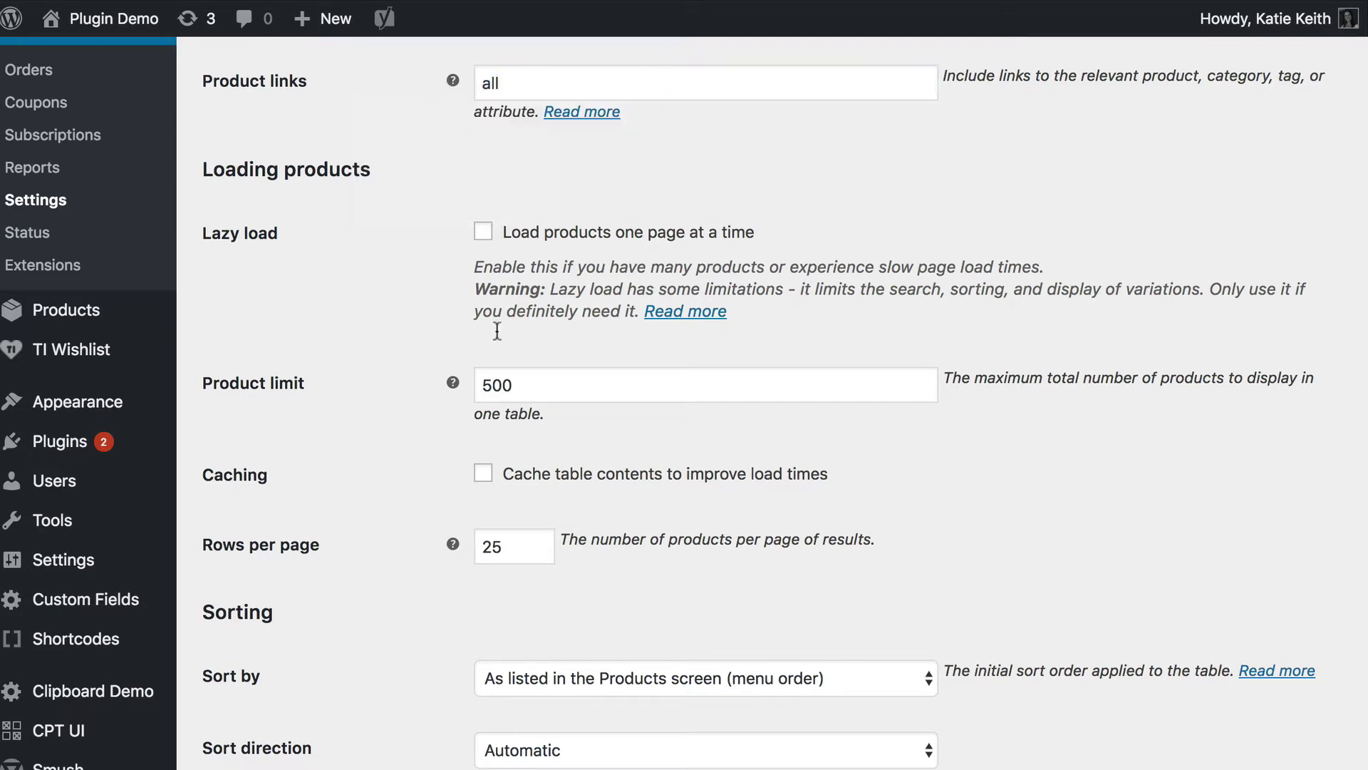
pyautogui.scroll(-3, 499, 361)
pyautogui.scroll(-4, 499, 360)
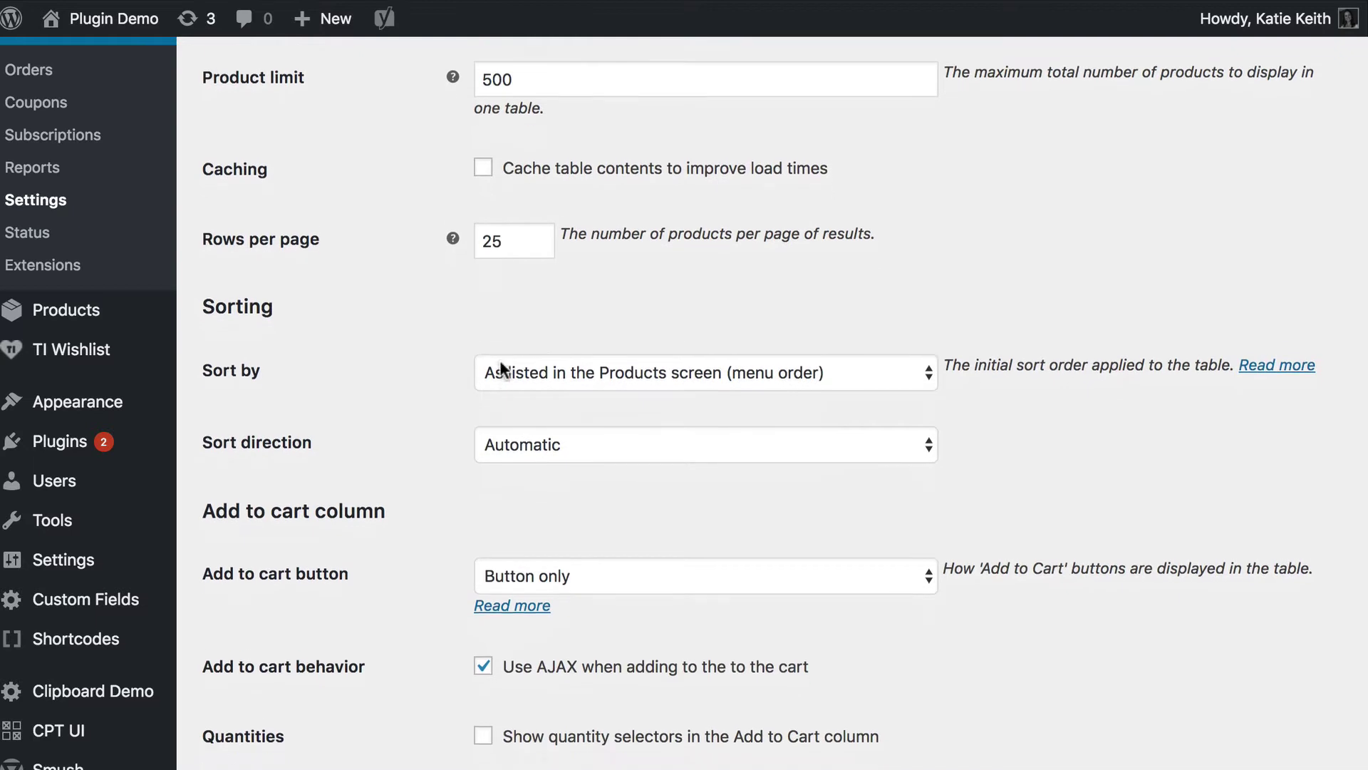
pyautogui.scroll(-2, 499, 361)
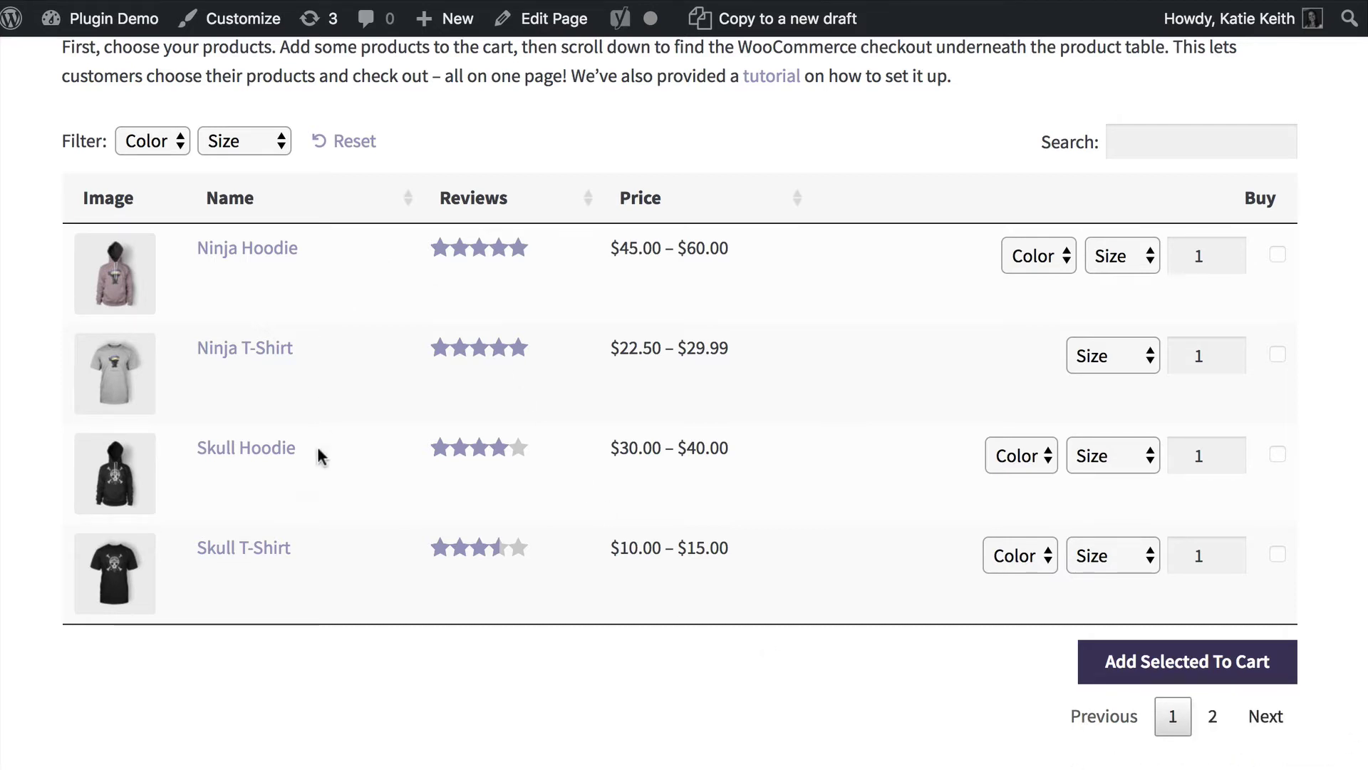
# Examine the one-page checkout's product table and the billing and order sections beneath it.
pyautogui.scroll(4, 395, 555)
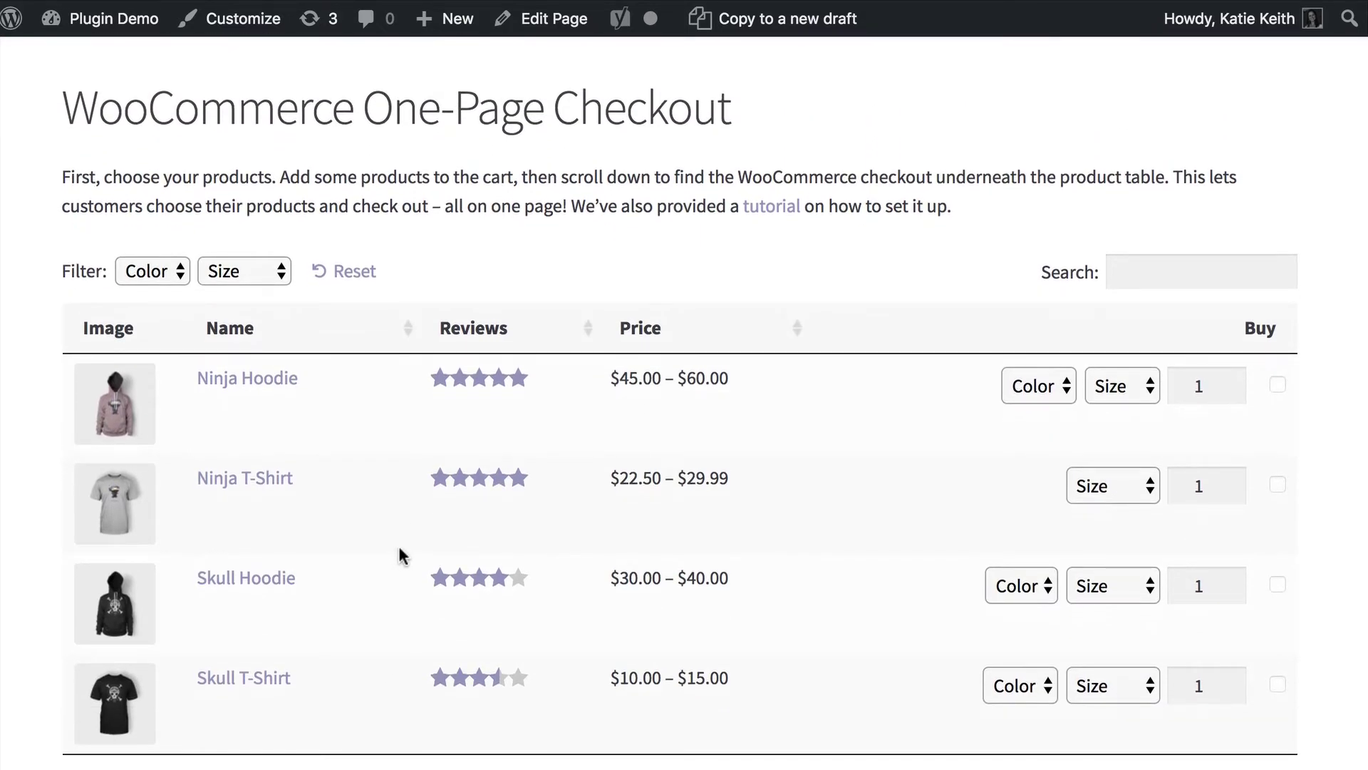
pyautogui.scroll(-10, 398, 545)
pyautogui.scroll(-1, 399, 554)
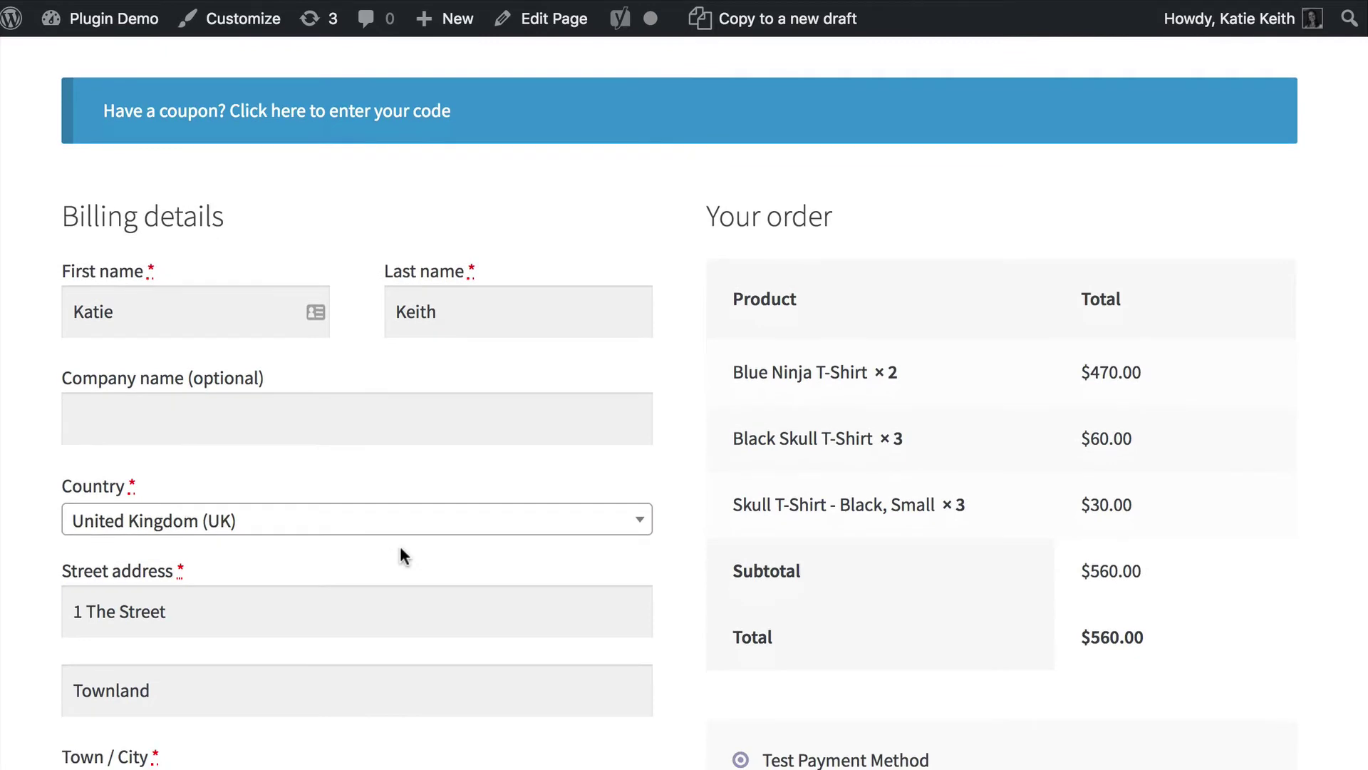
pyautogui.scroll(12, 400, 546)
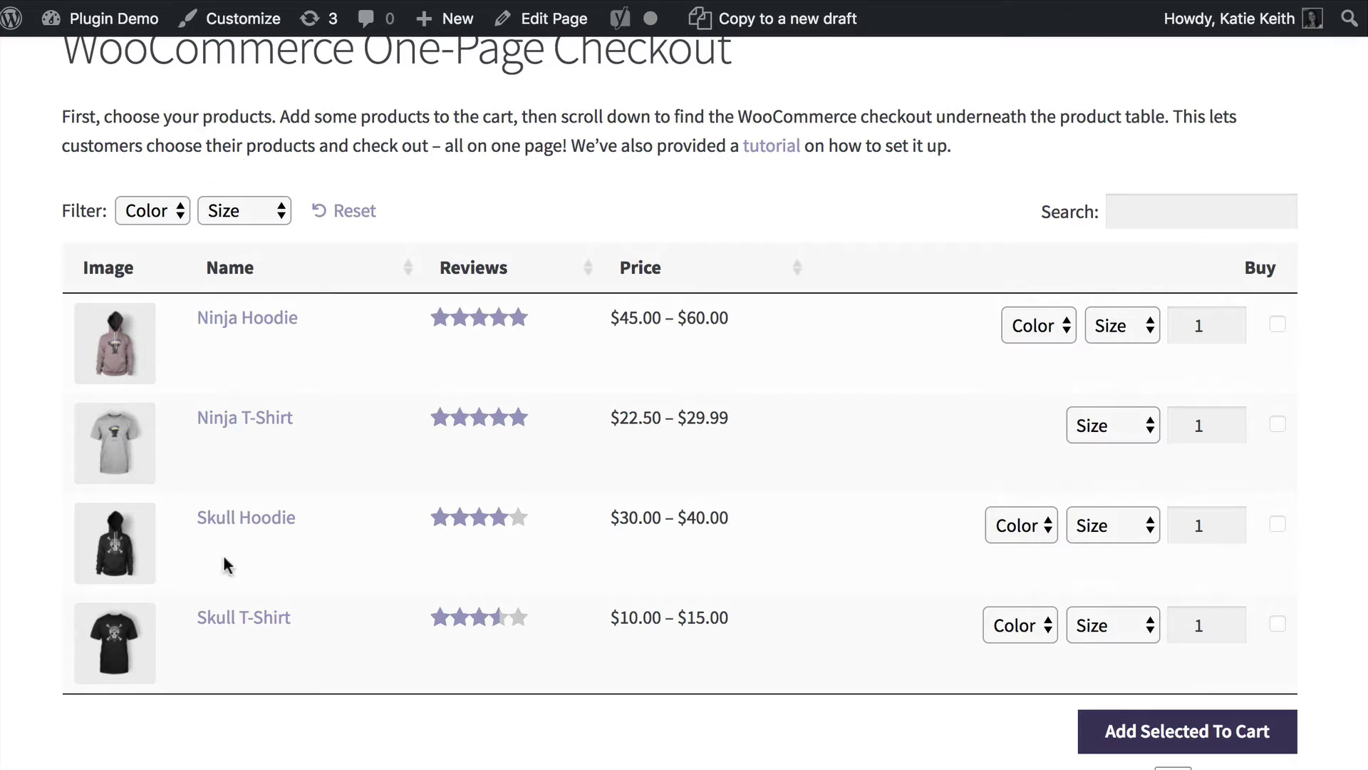
pyautogui.scroll(1, 223, 564)
pyautogui.scroll(2, 223, 558)
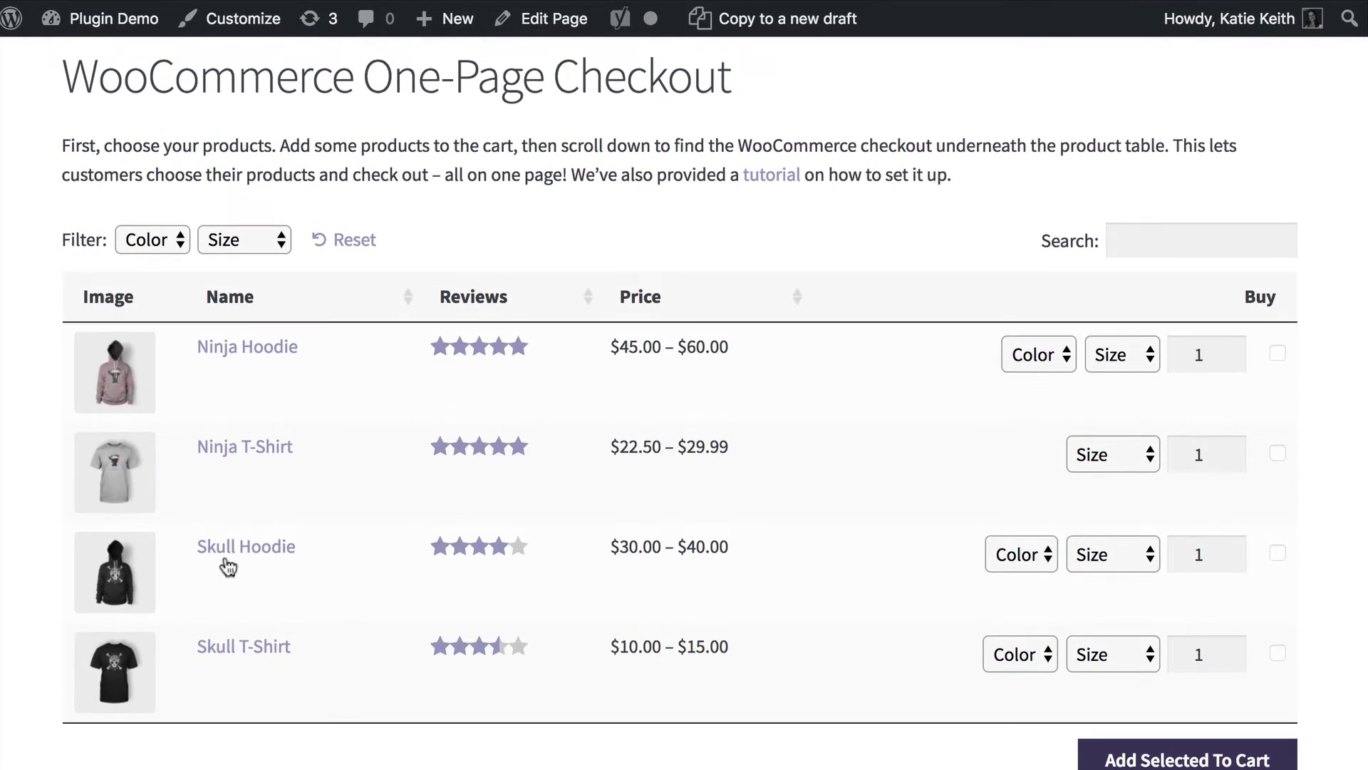
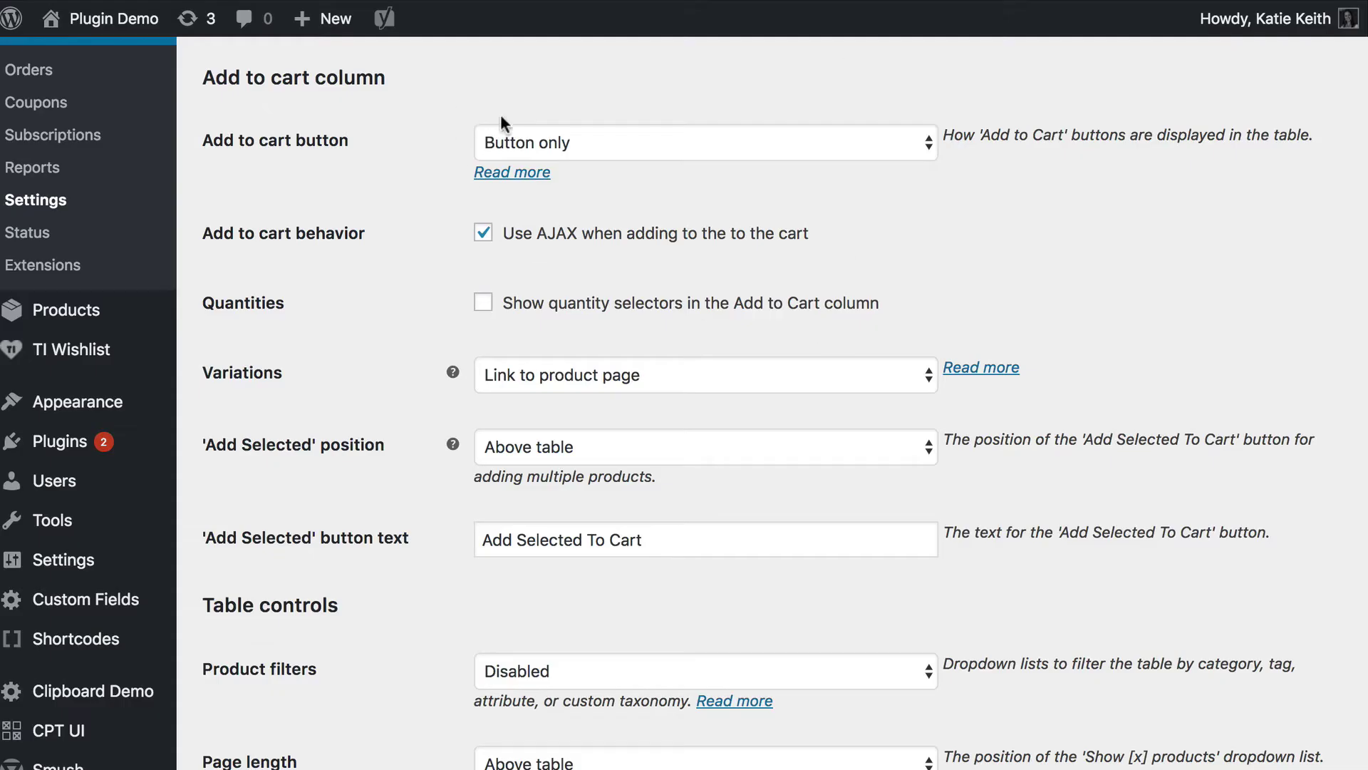
# Disable AJAX adding to the cart while keeping Button only, and look over the one-page checkout's product table and checkout form.
pyautogui.click(546, 137)
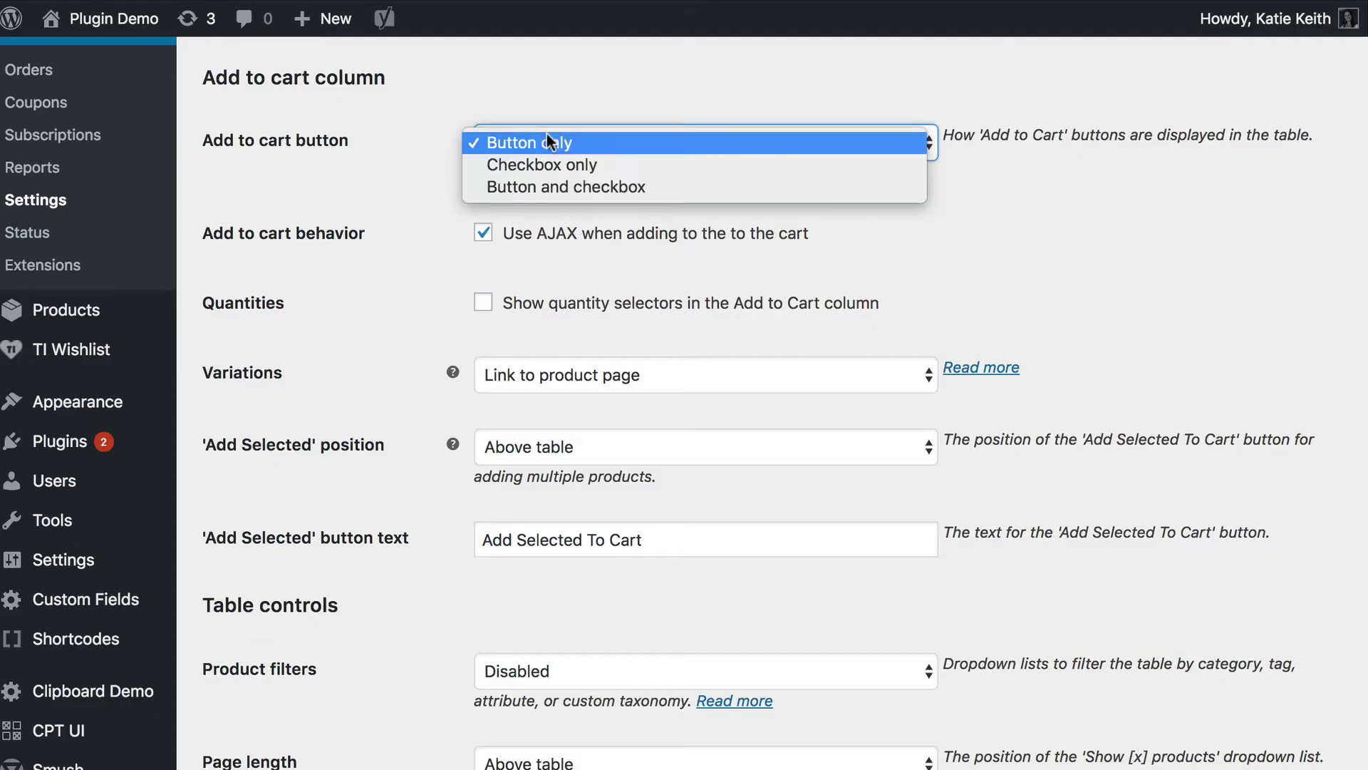
pyautogui.click(540, 144)
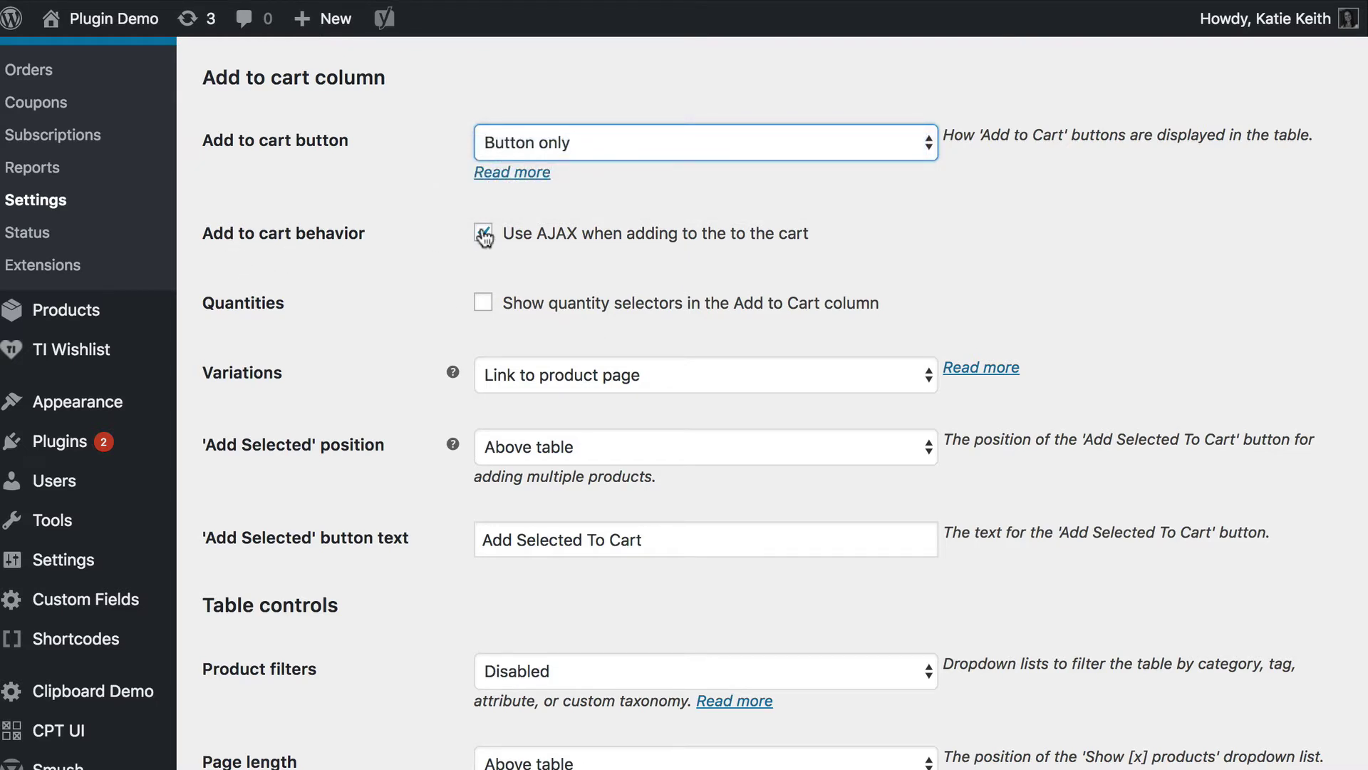
pyautogui.moveTo(369, 234); pyautogui.dragTo(204, 237)
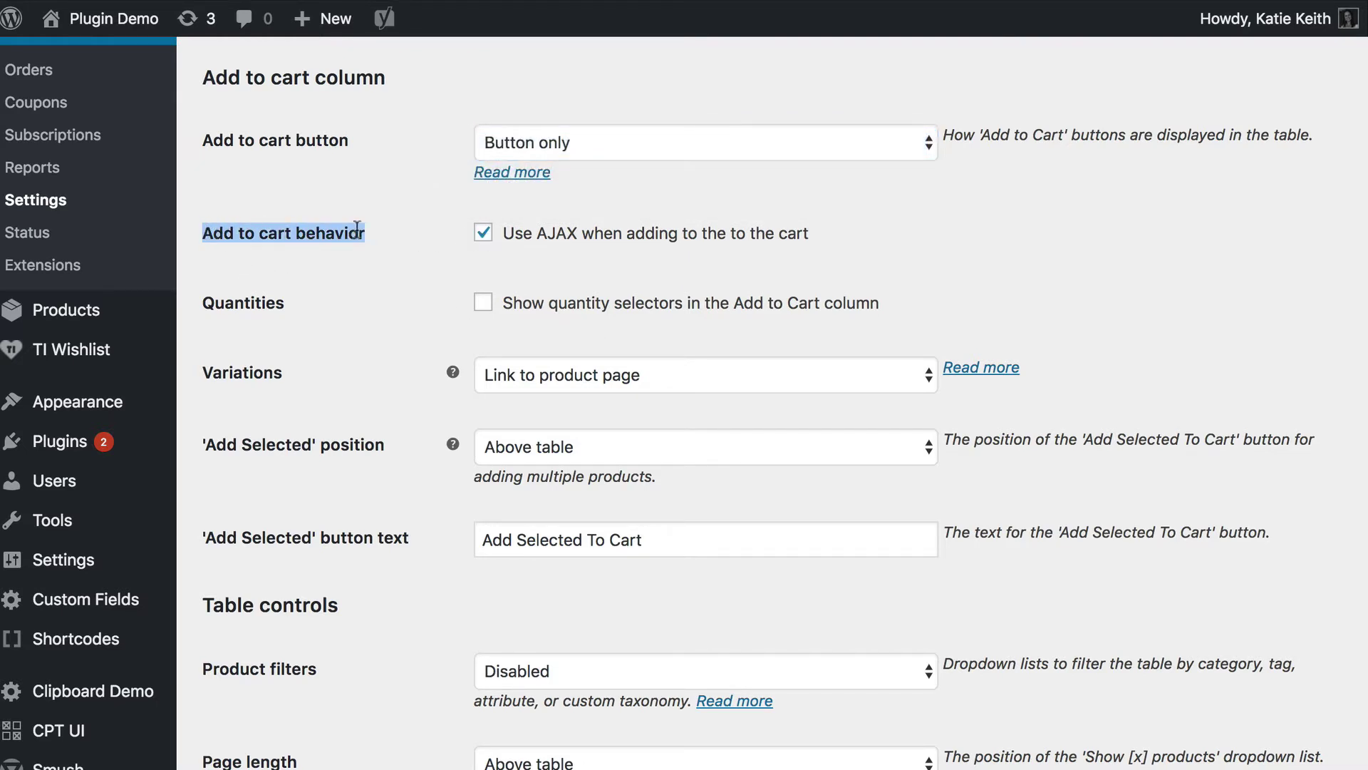
pyautogui.click(484, 236)
pyautogui.click(374, 233)
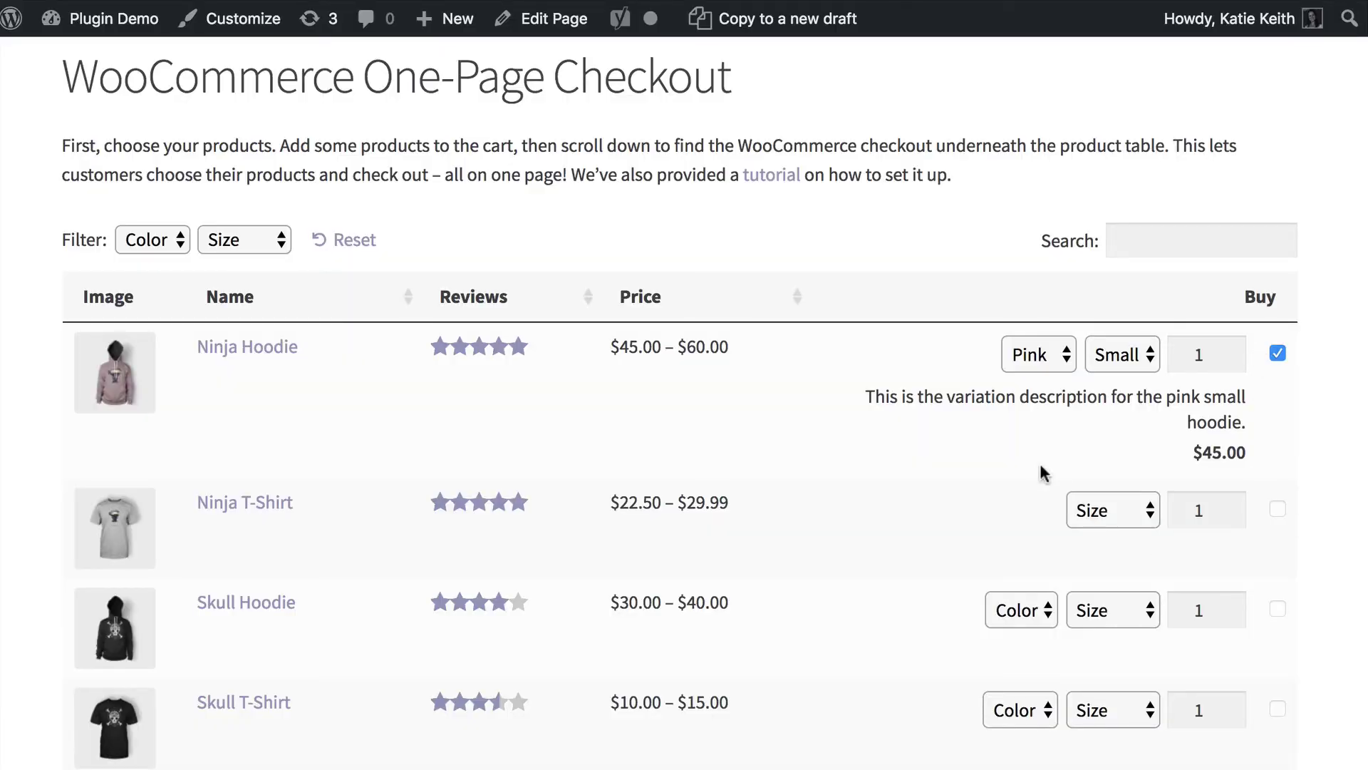
pyautogui.scroll(-8, 1032, 477)
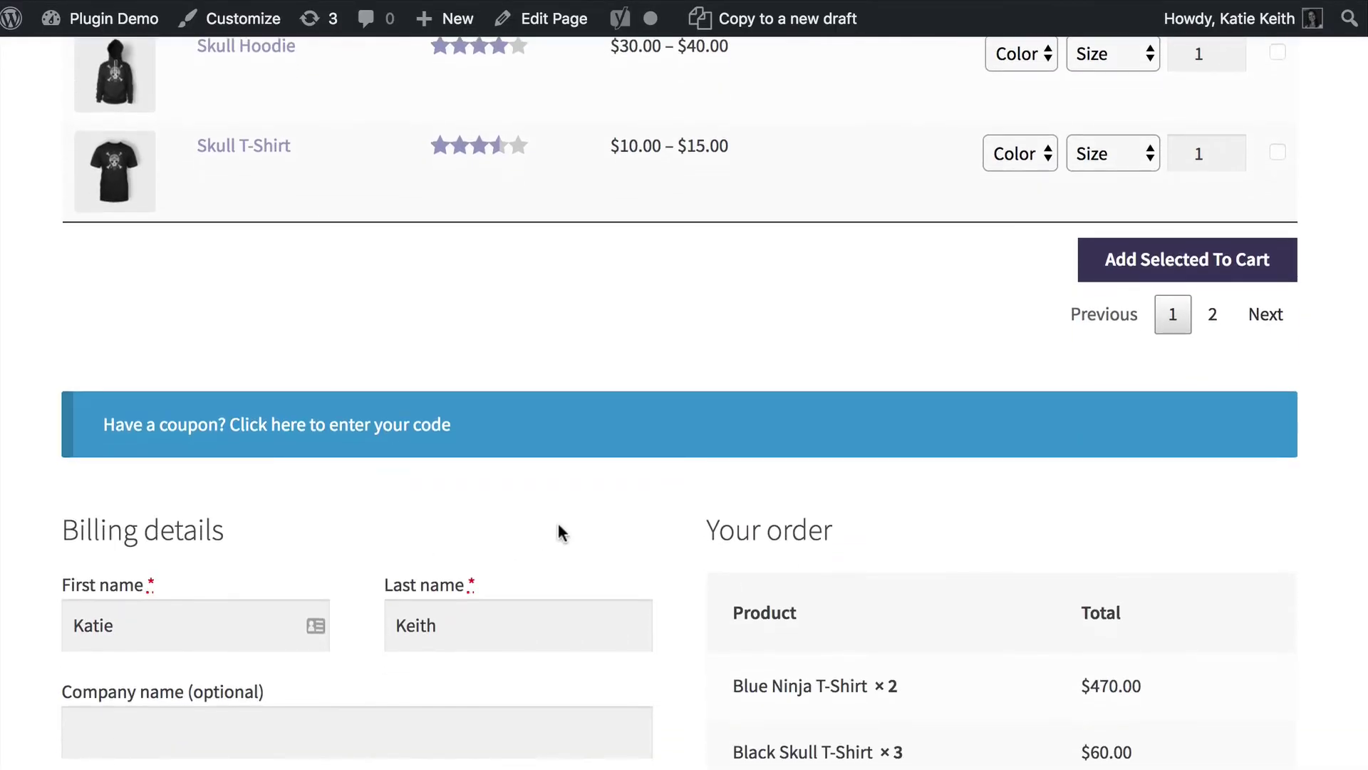
pyautogui.scroll(8, 563, 533)
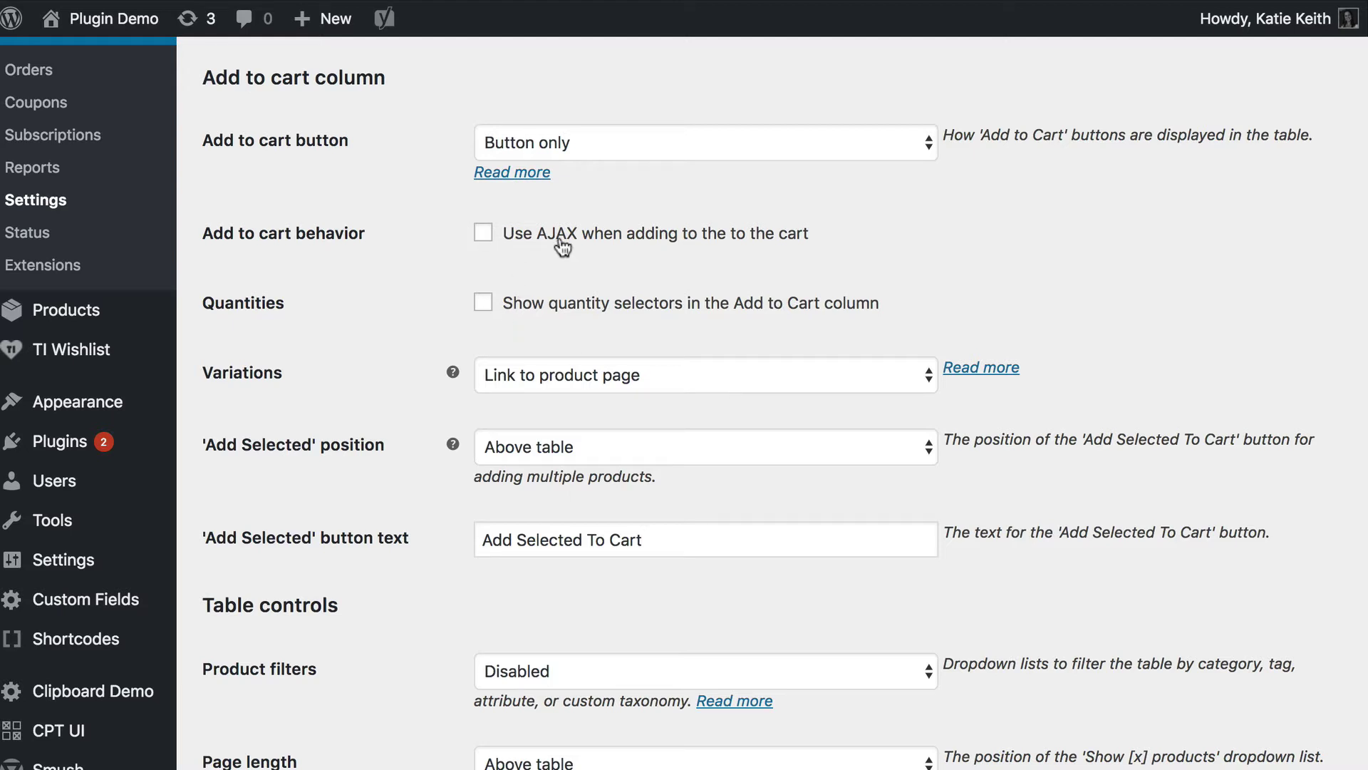
# Enable quantity selectors in the Add to Cart column and set Variations to Show as separate rows (1 per variation).
pyautogui.click(484, 306)
pyautogui.click(687, 372)
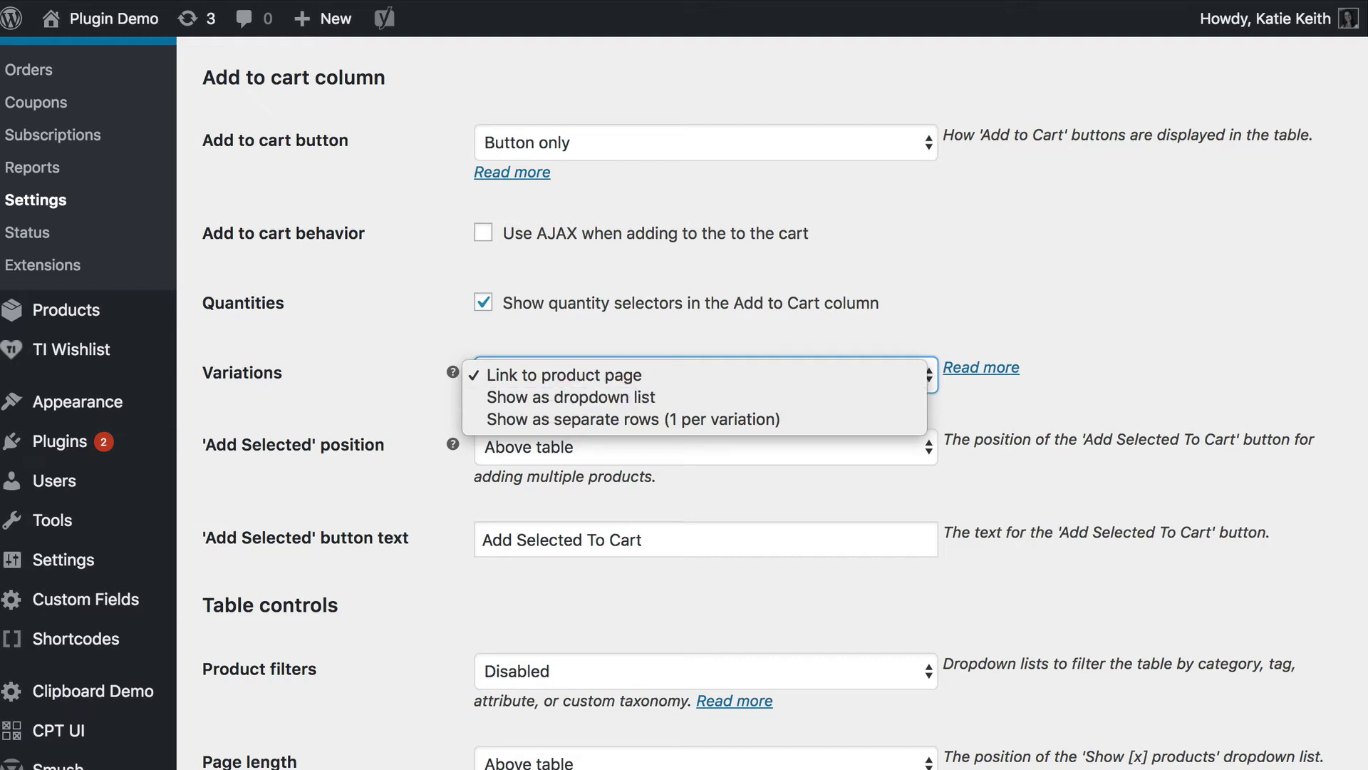
pyautogui.press('Escape')
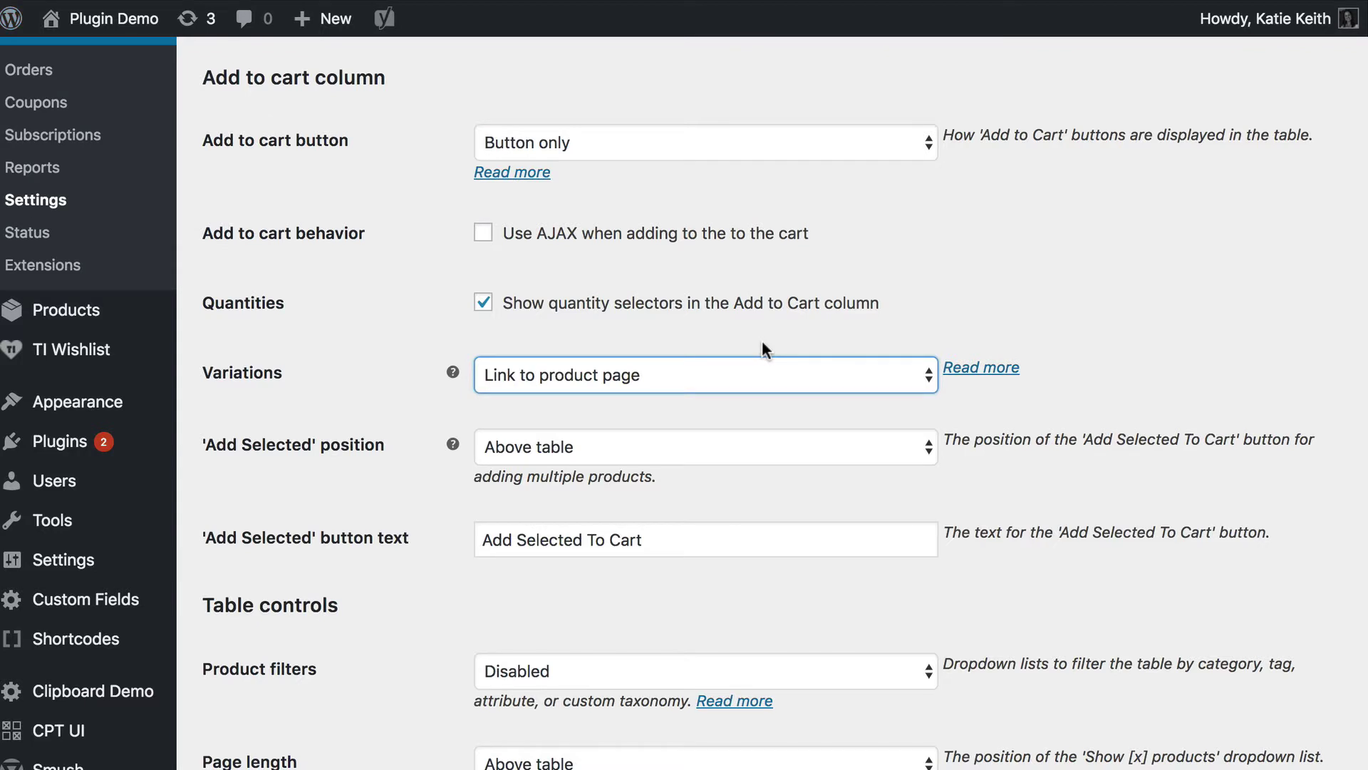
pyautogui.click(703, 375)
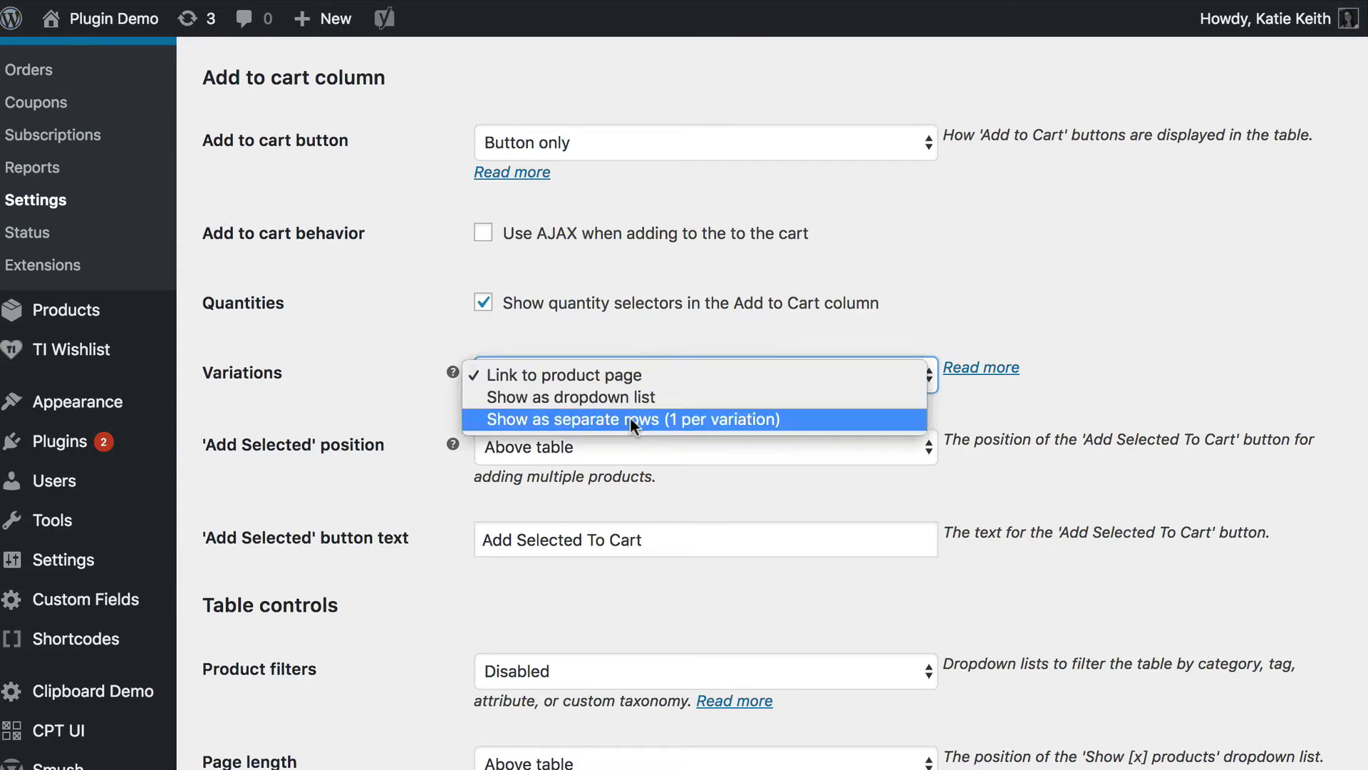
pyautogui.click(634, 422)
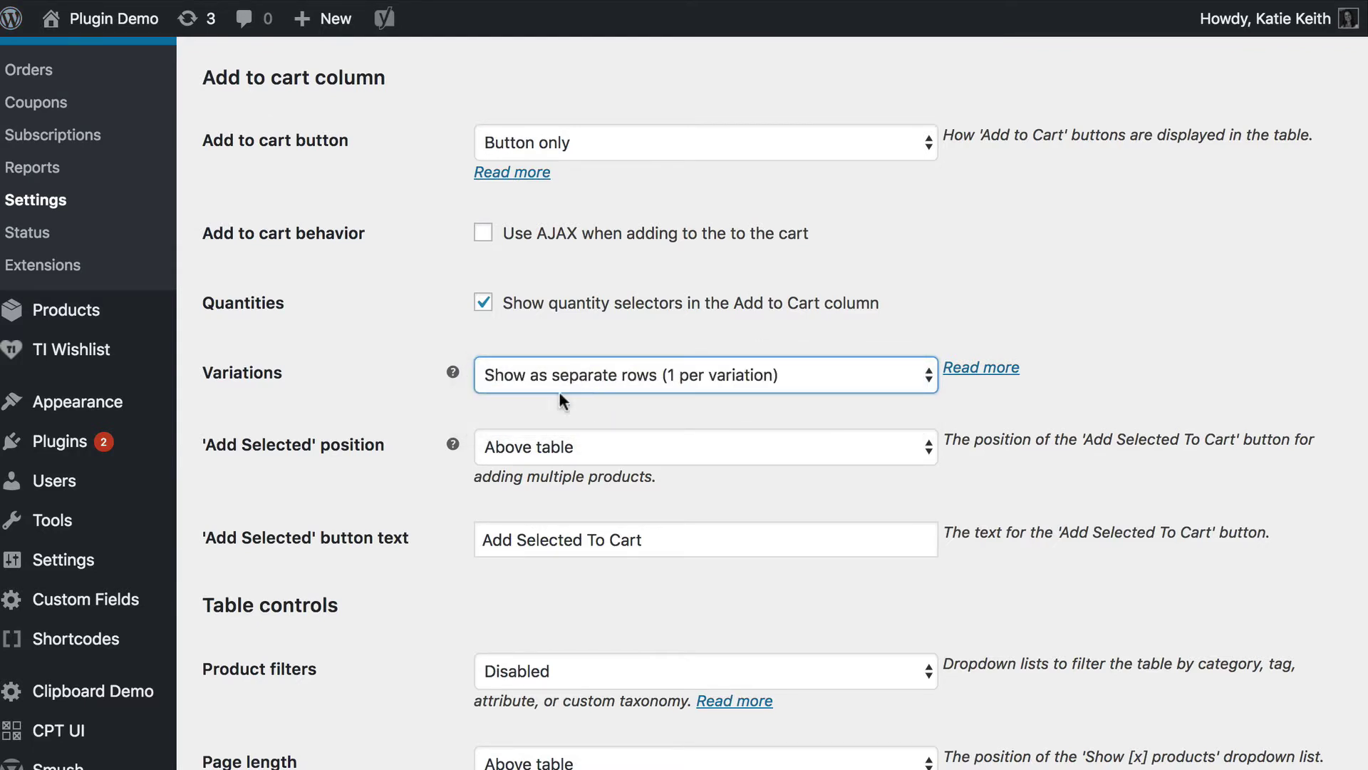
# Keep the 'Add Selected' position at Above table and review the table controls settings.
pyautogui.click(555, 447)
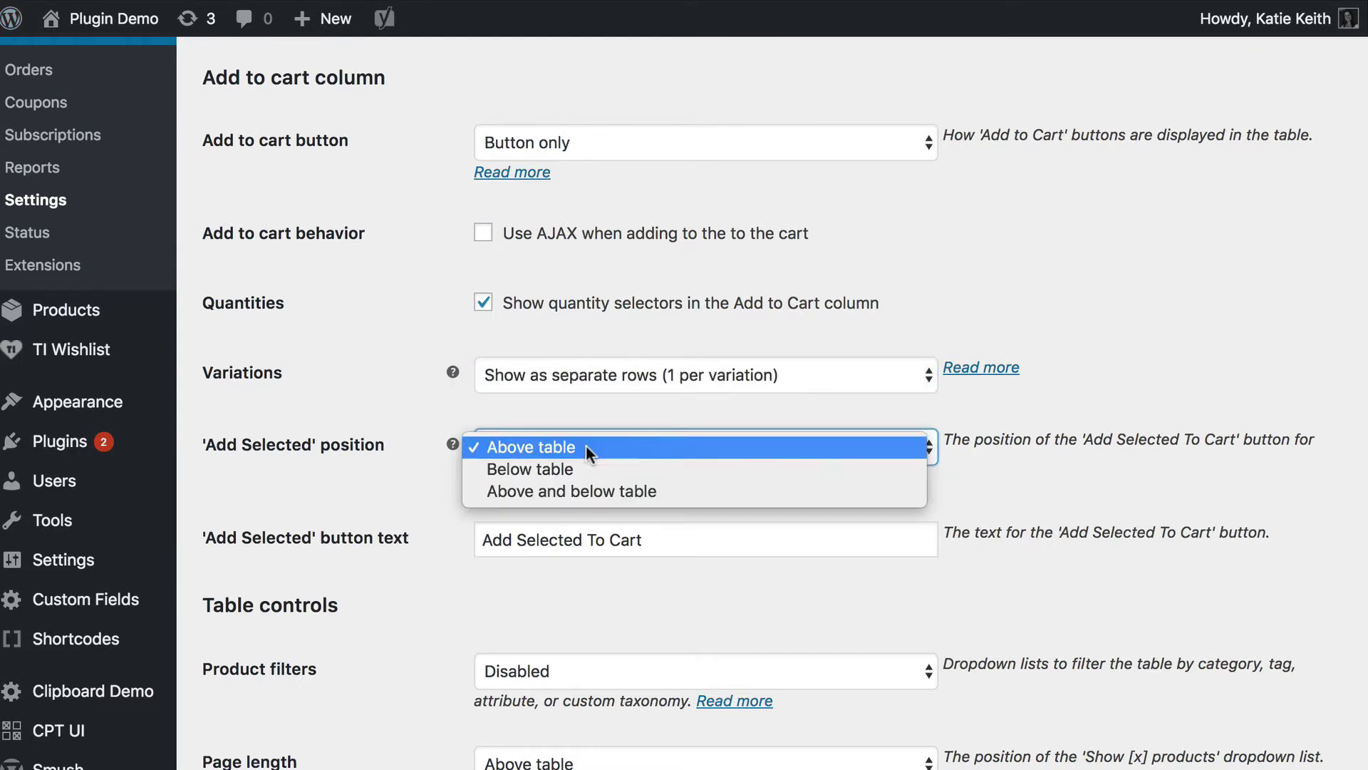
pyautogui.click(586, 447)
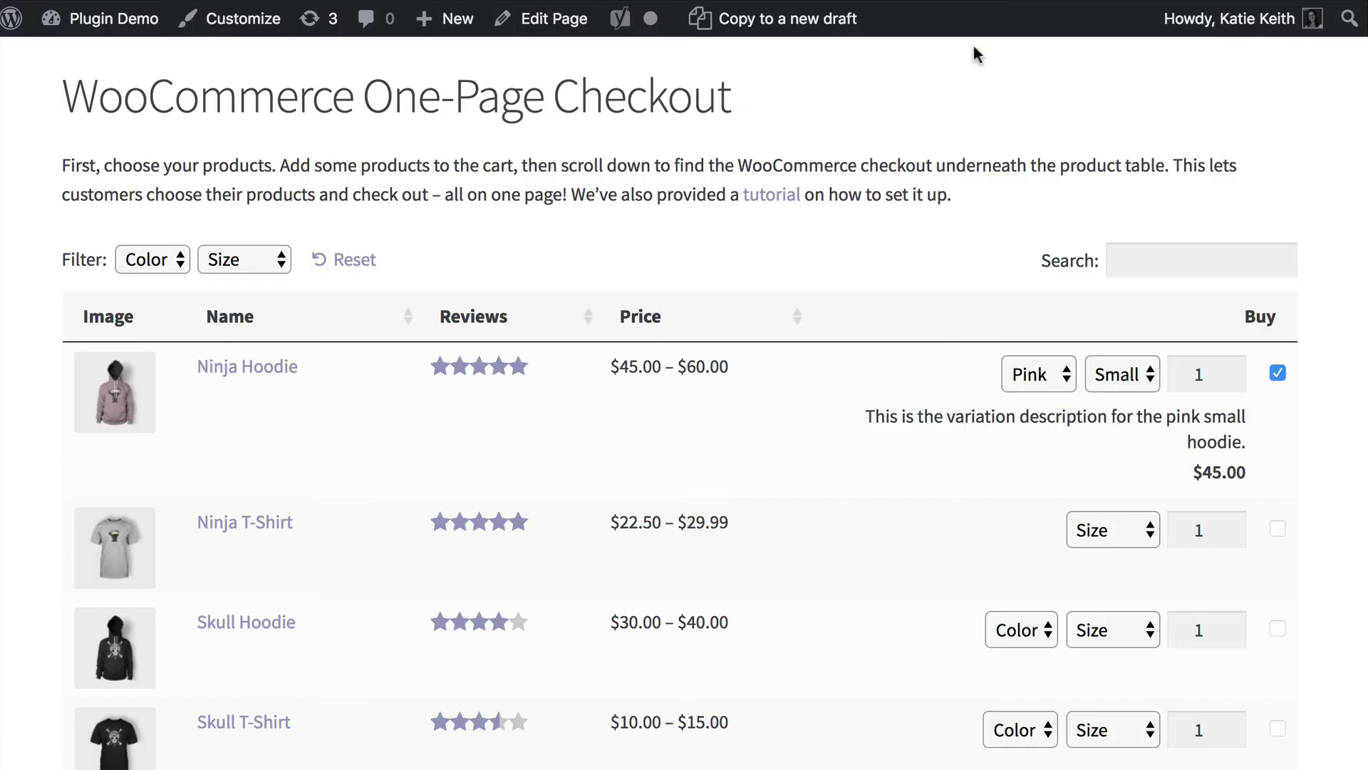
pyautogui.scroll(-1, 1105, 448)
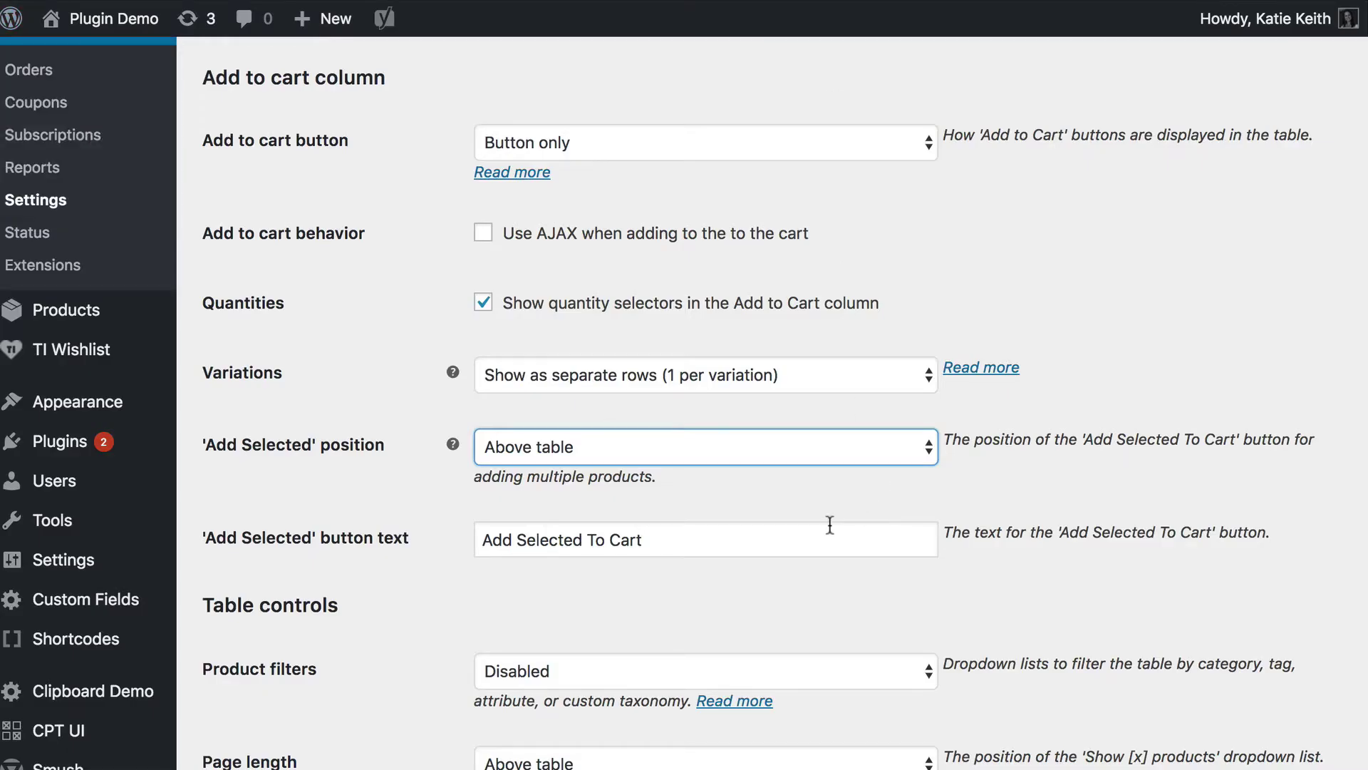
pyautogui.scroll(-2, 830, 527)
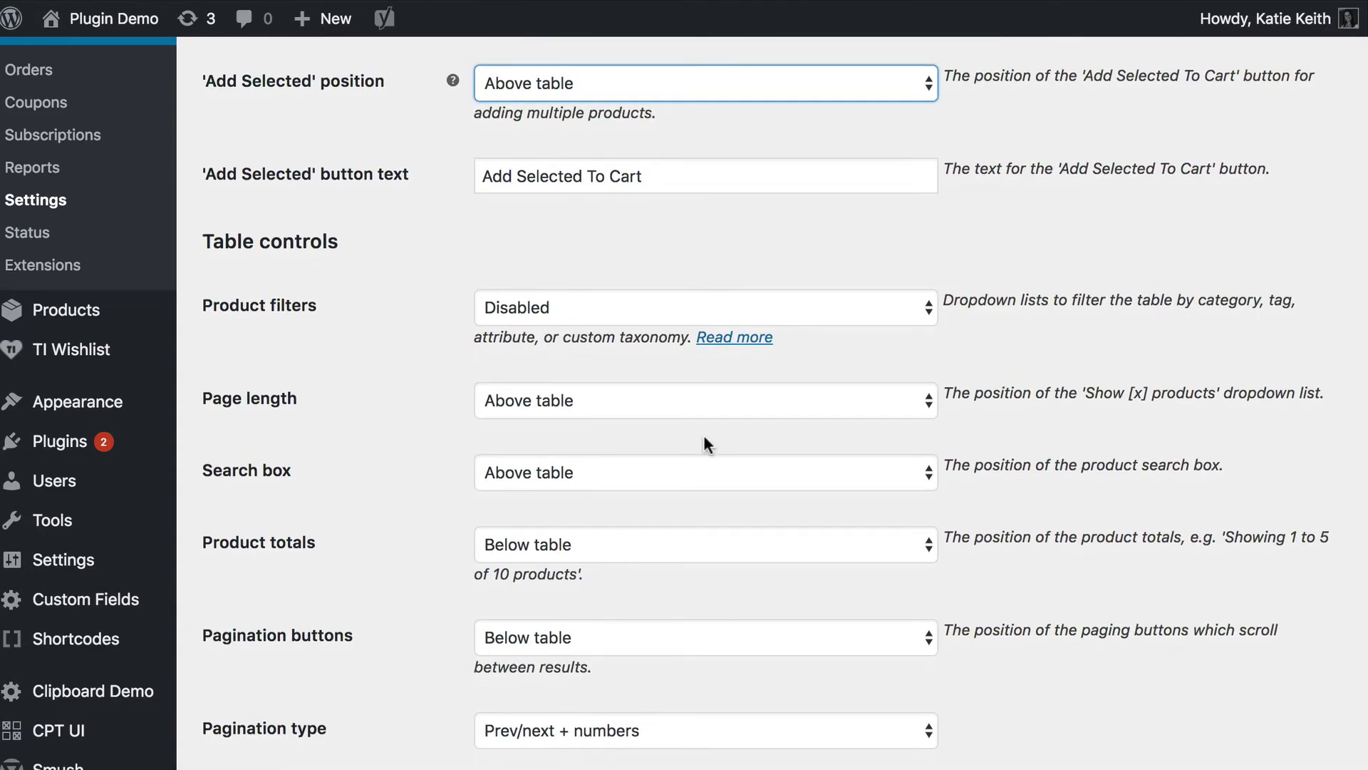
pyautogui.scroll(-1, 737, 457)
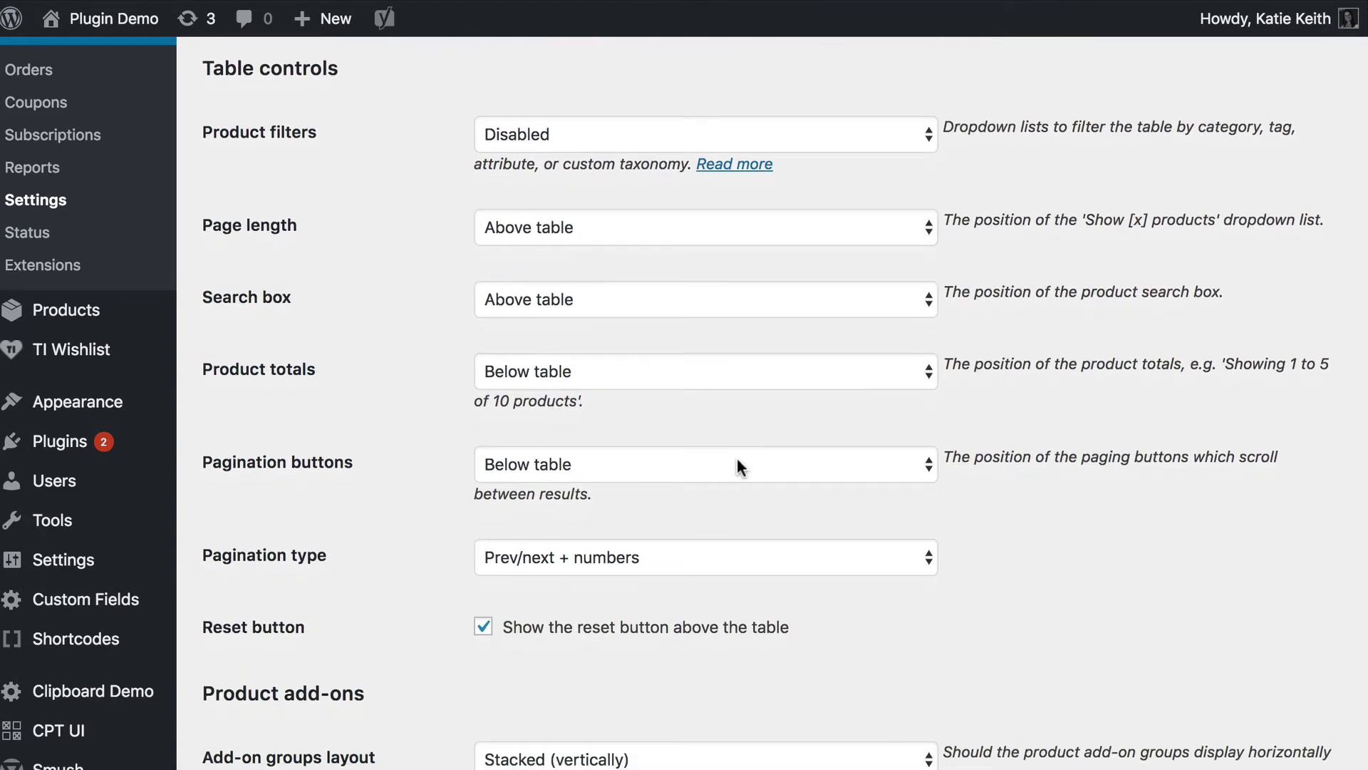
pyautogui.scroll(-4, 737, 458)
pyautogui.scroll(5, 994, 64)
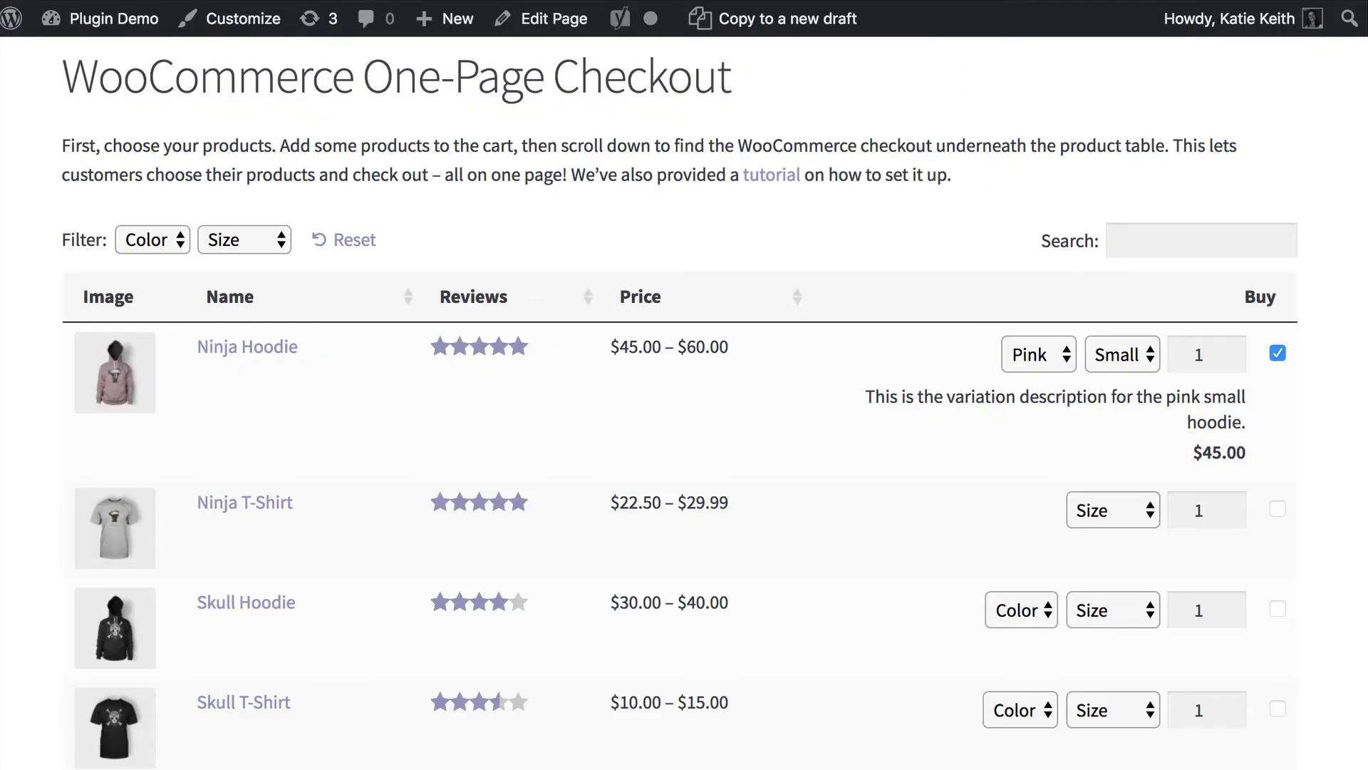
# Filter the checkout page's product table by size Medium, and return to the table controls settings.
pyautogui.click(1134, 236)
pyautogui.click(246, 241)
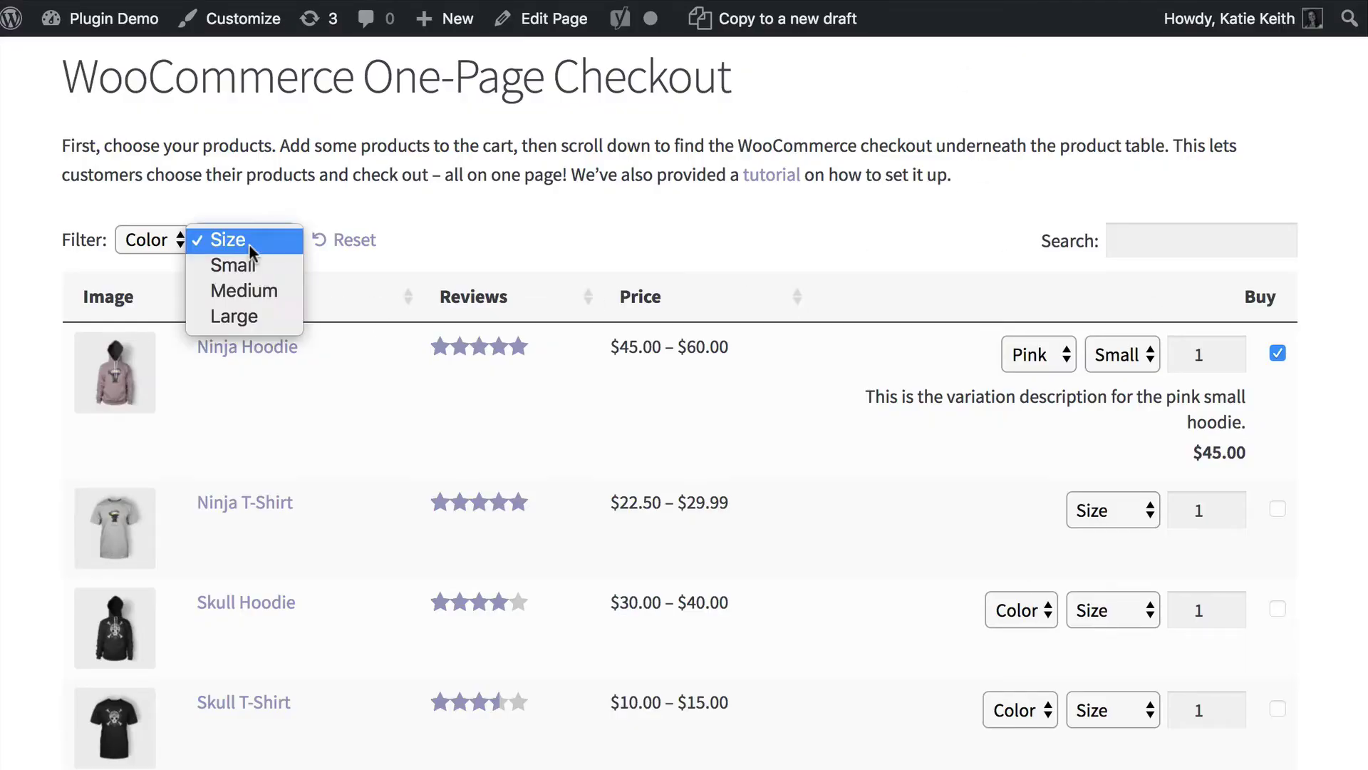
pyautogui.click(249, 290)
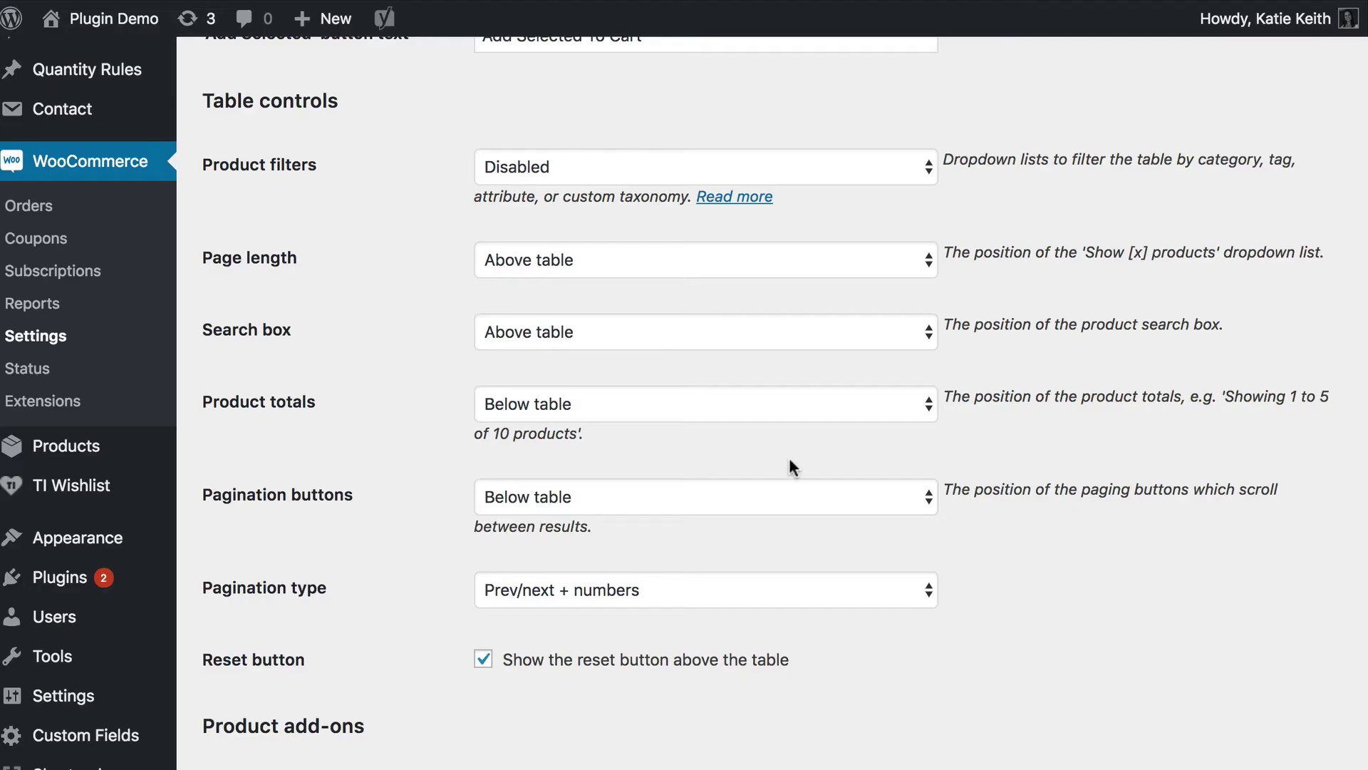
pyautogui.scroll(-1, 791, 467)
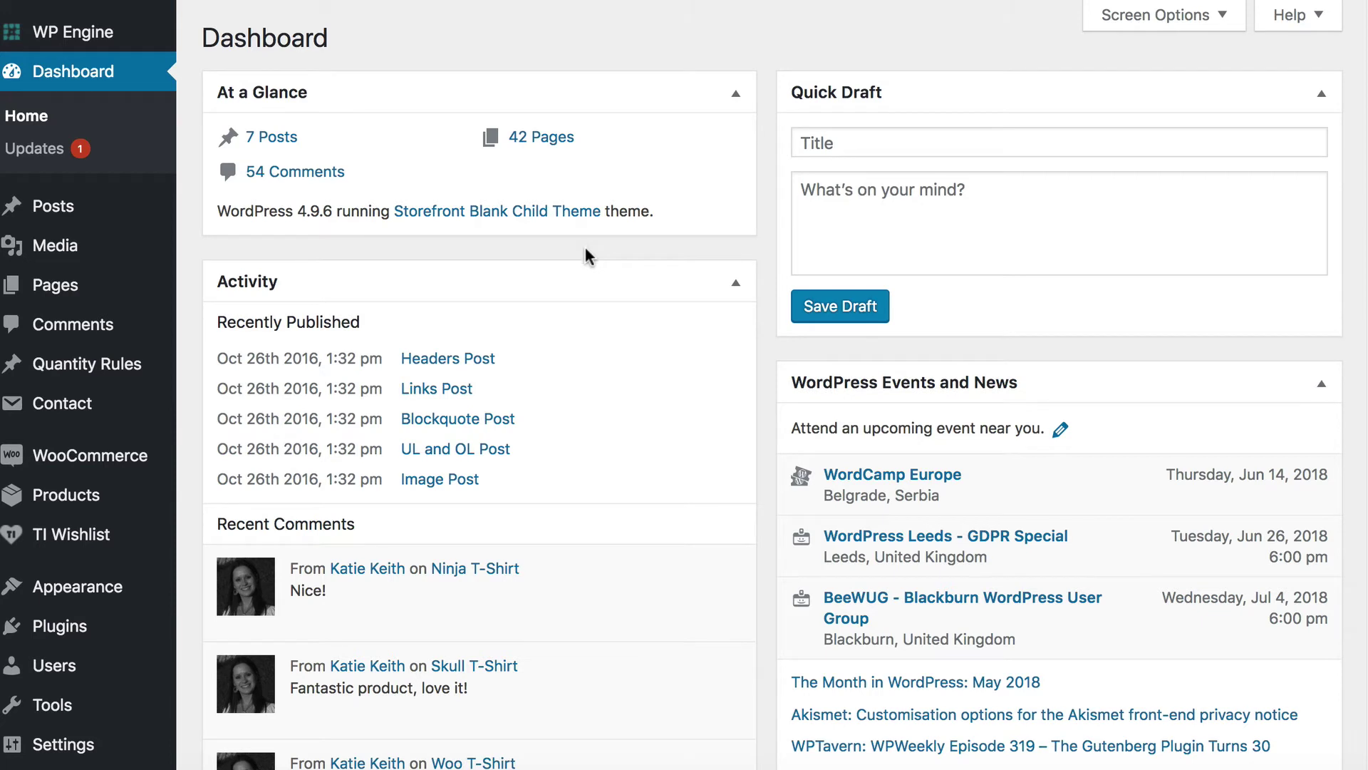
# Create a new page titled WooCommerce One Page Checkout.
pyautogui.moveTo(52, 295)
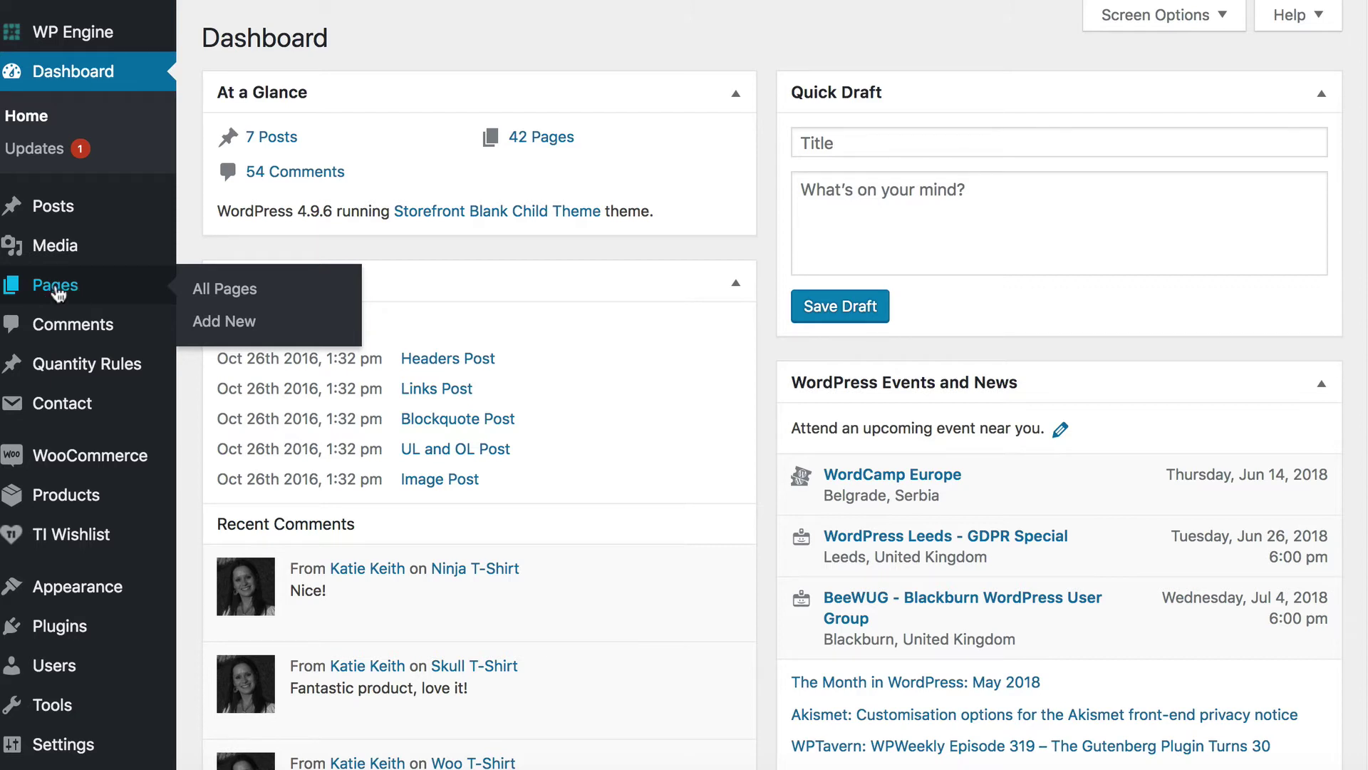
pyautogui.click(243, 324)
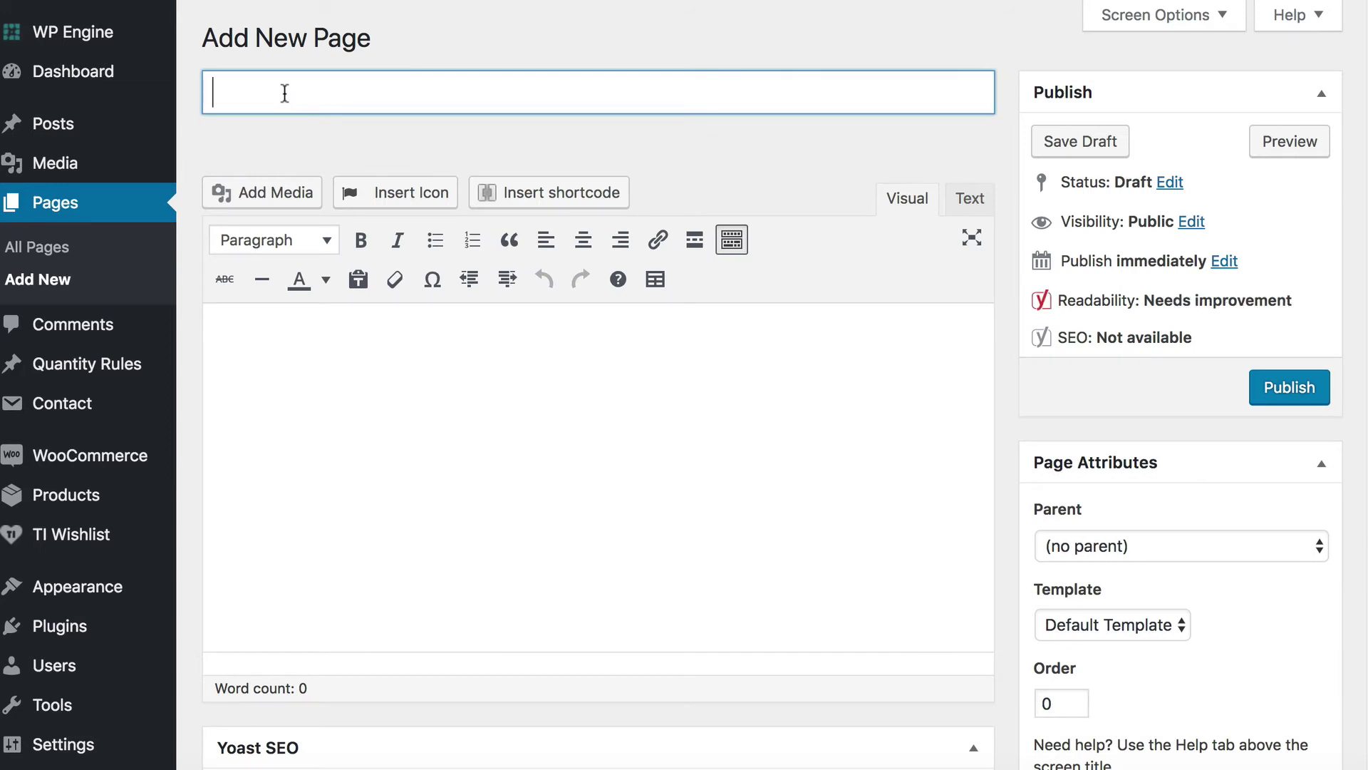
pyautogui.write('One Page Checkout')
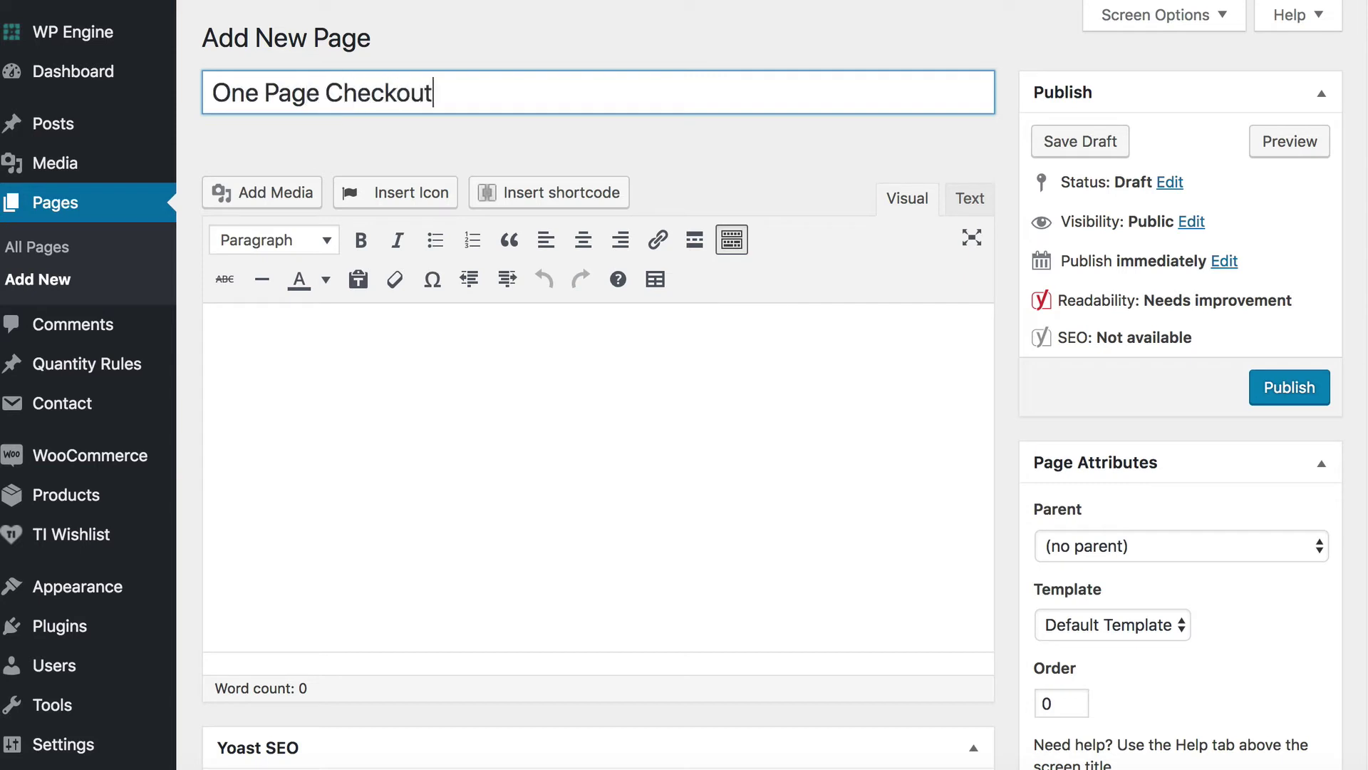
pyautogui.scroll(-1, 366, 382)
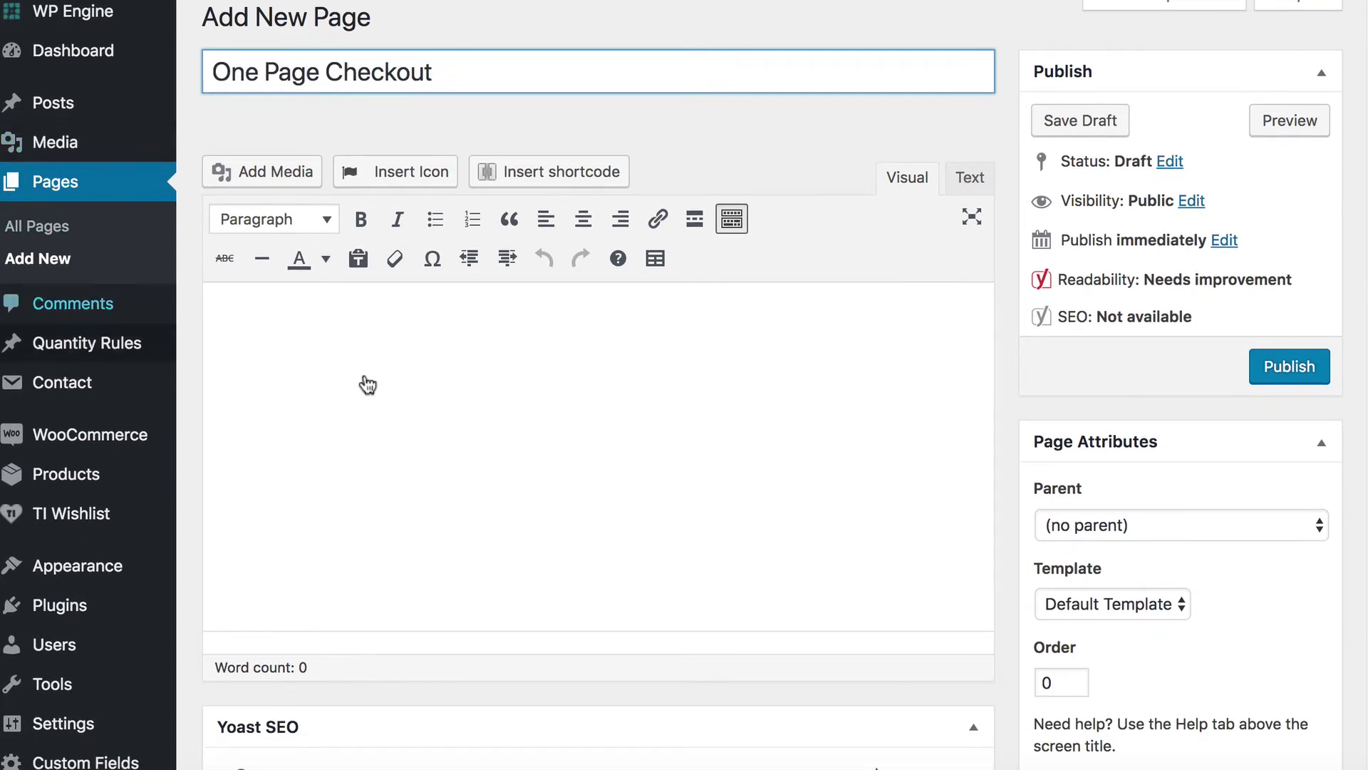
pyautogui.click(213, 71)
pyautogui.write('WooCommerce')
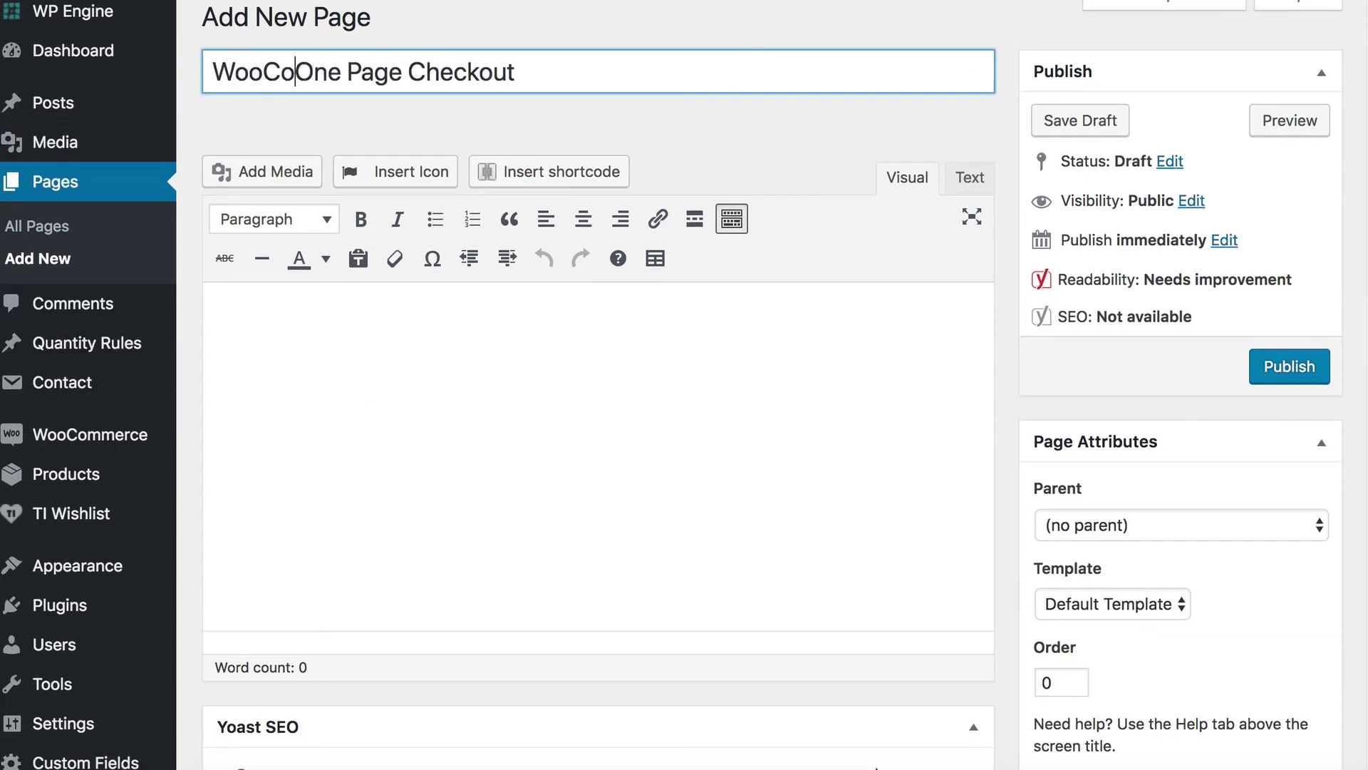
# Write the page's intro: "First, choose your products and add them to the cart. Second, scroll down and check out - all on one page!".
pyautogui.click(288, 301)
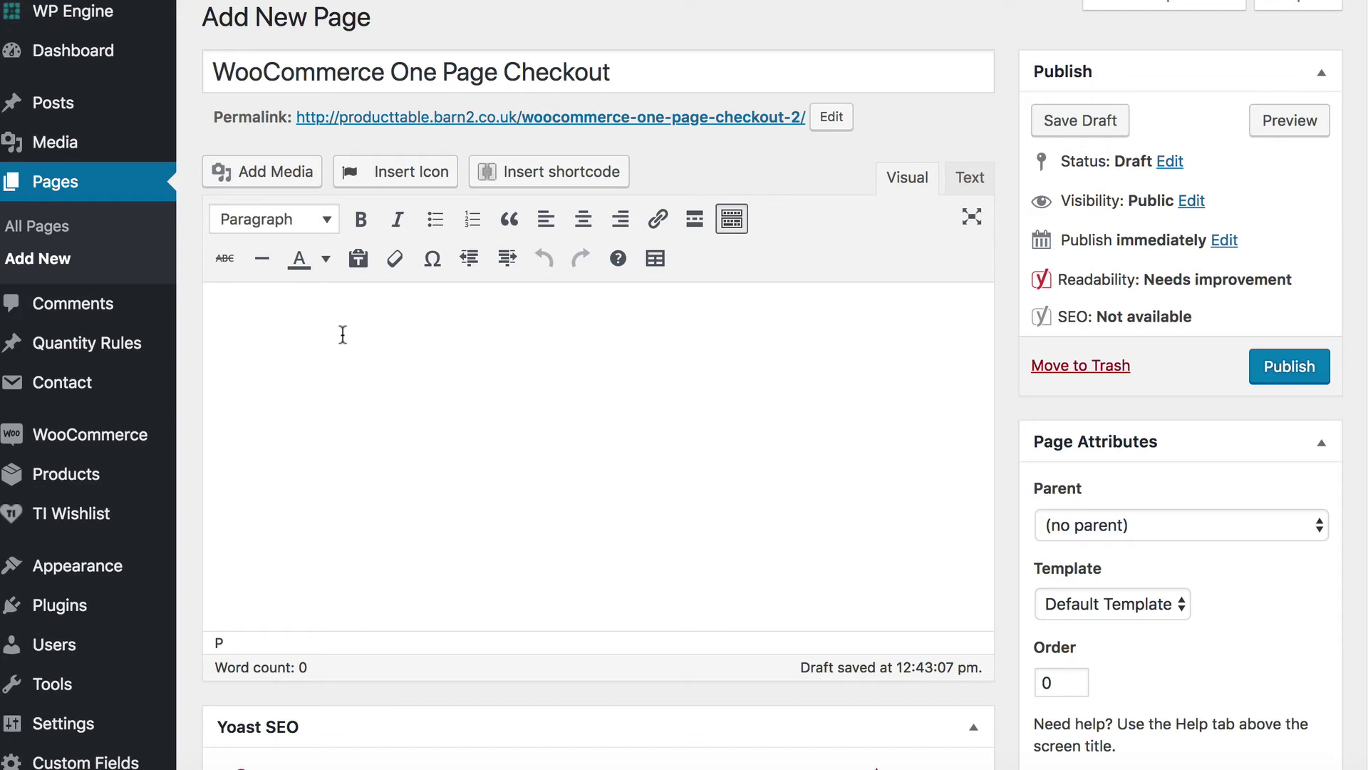
pyautogui.write('First, choose your products')
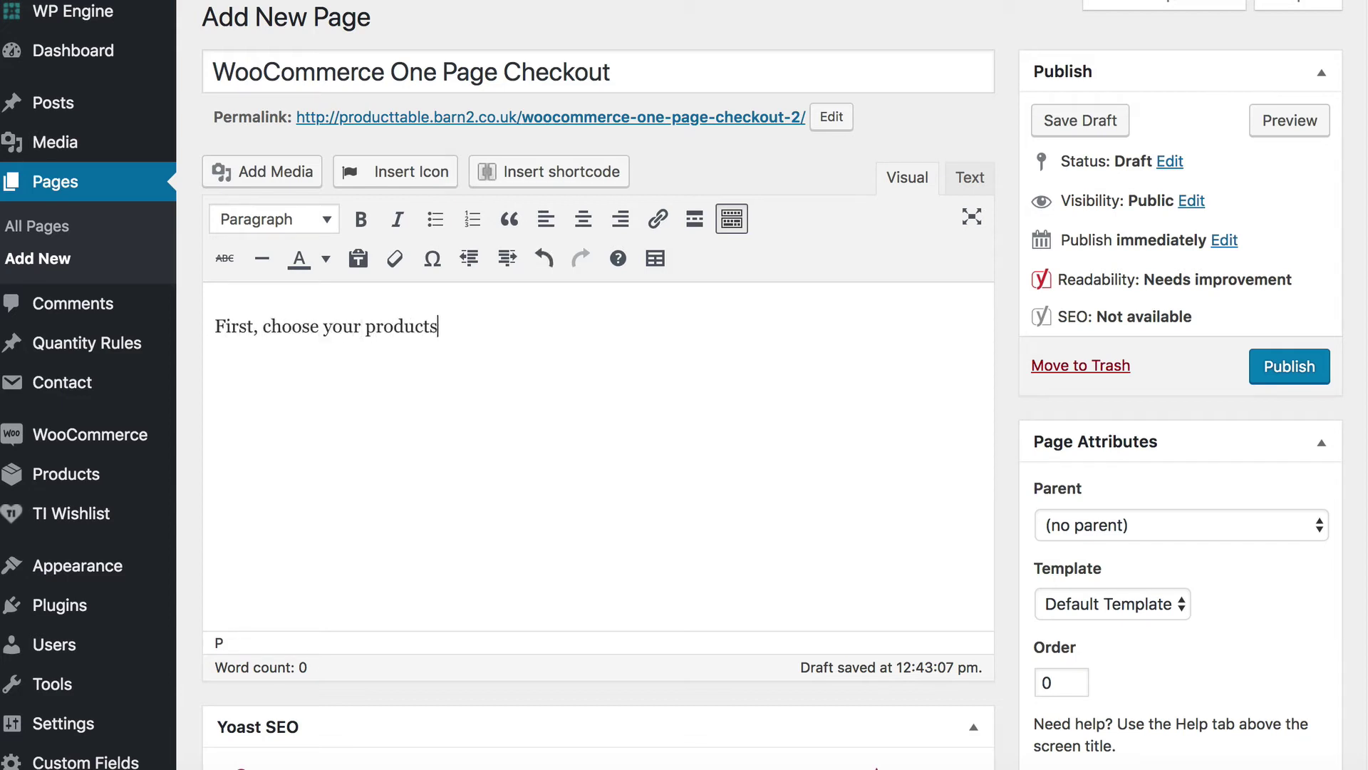
pyautogui.write(' and add them to the cart')
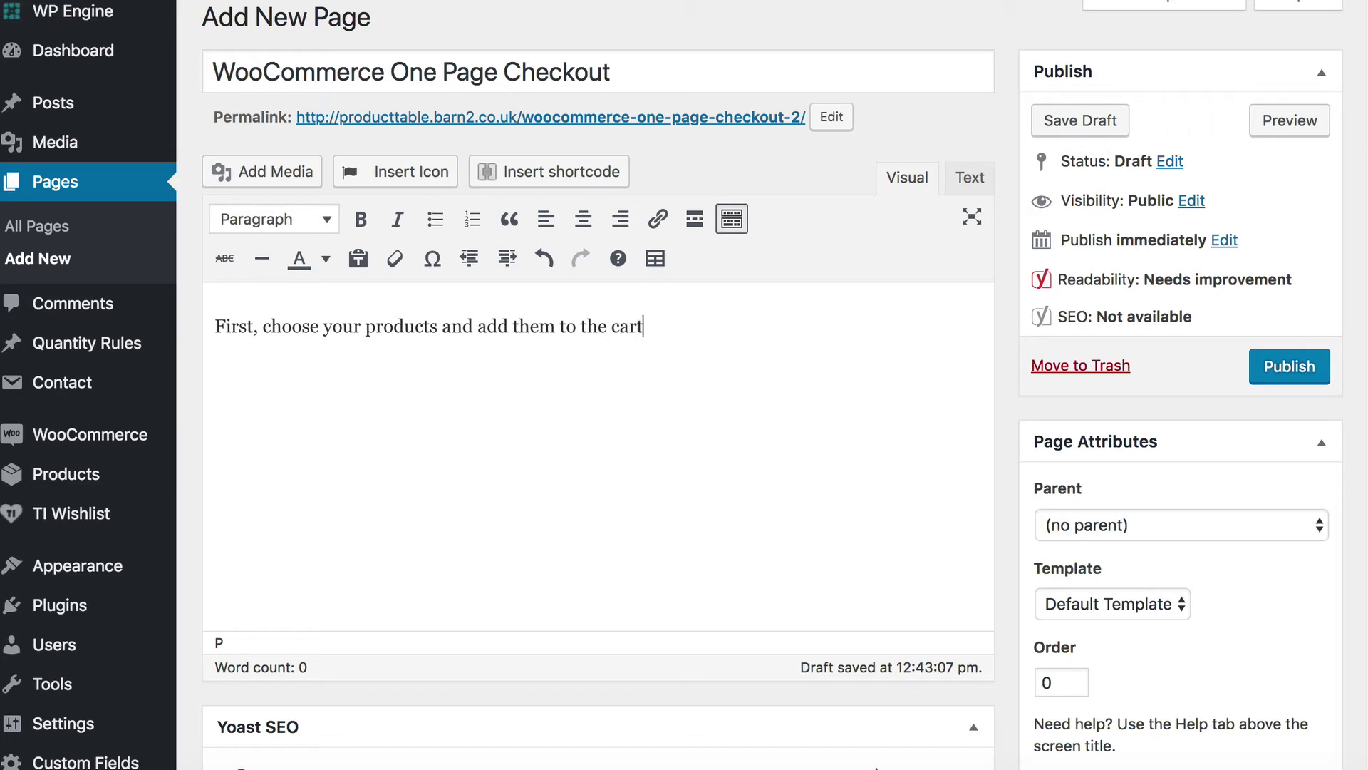
pyautogui.write('. Second, scroll down and check out - all on one page!')
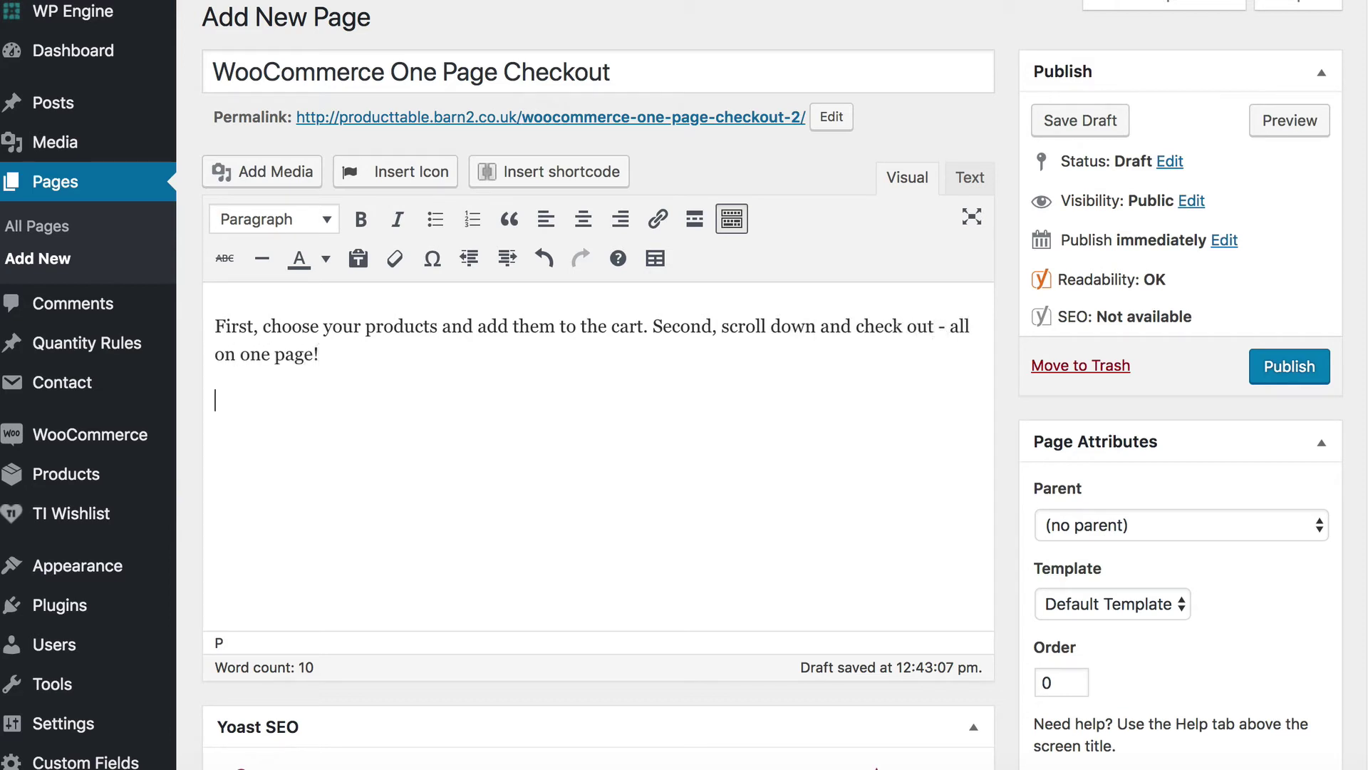
pyautogui.press('Return')
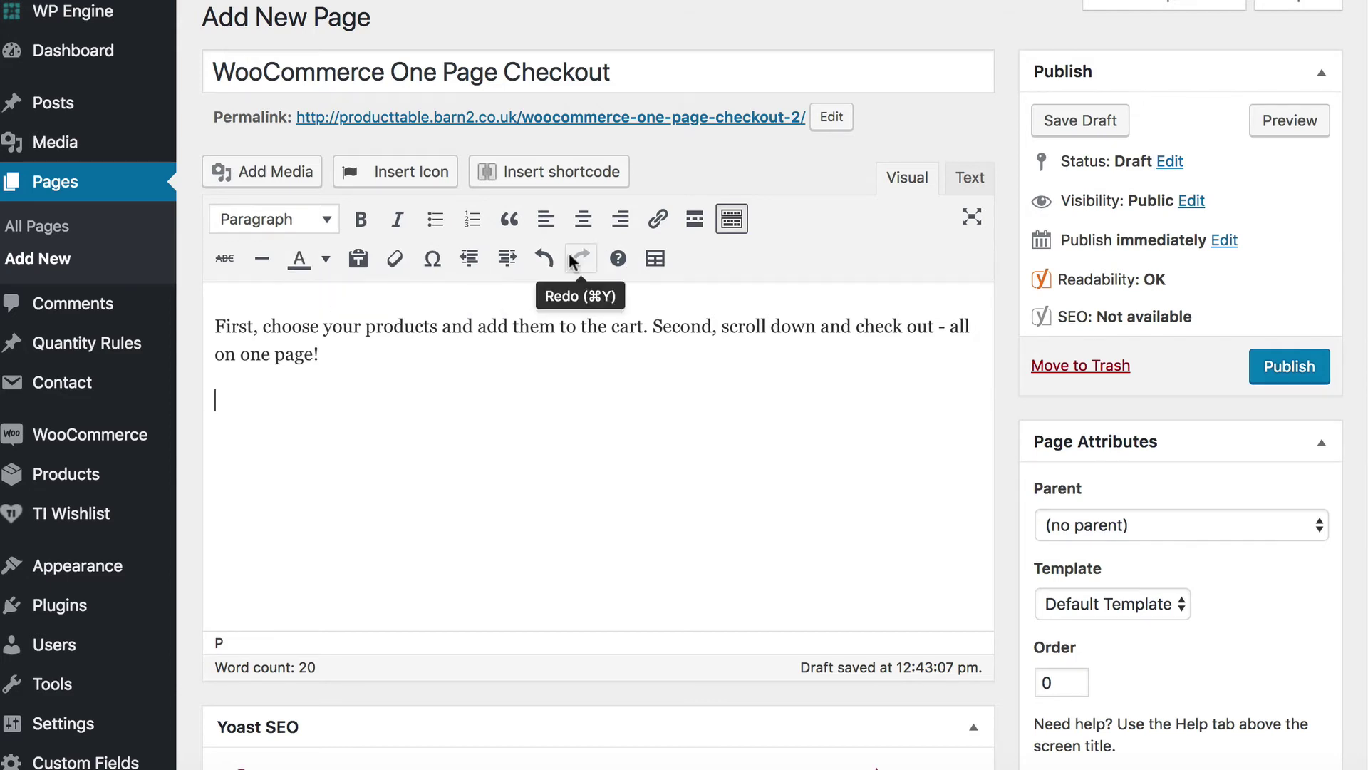
# Insert a product table shortcode below the intro and restrict it with category="108".
pyautogui.click(729, 224)
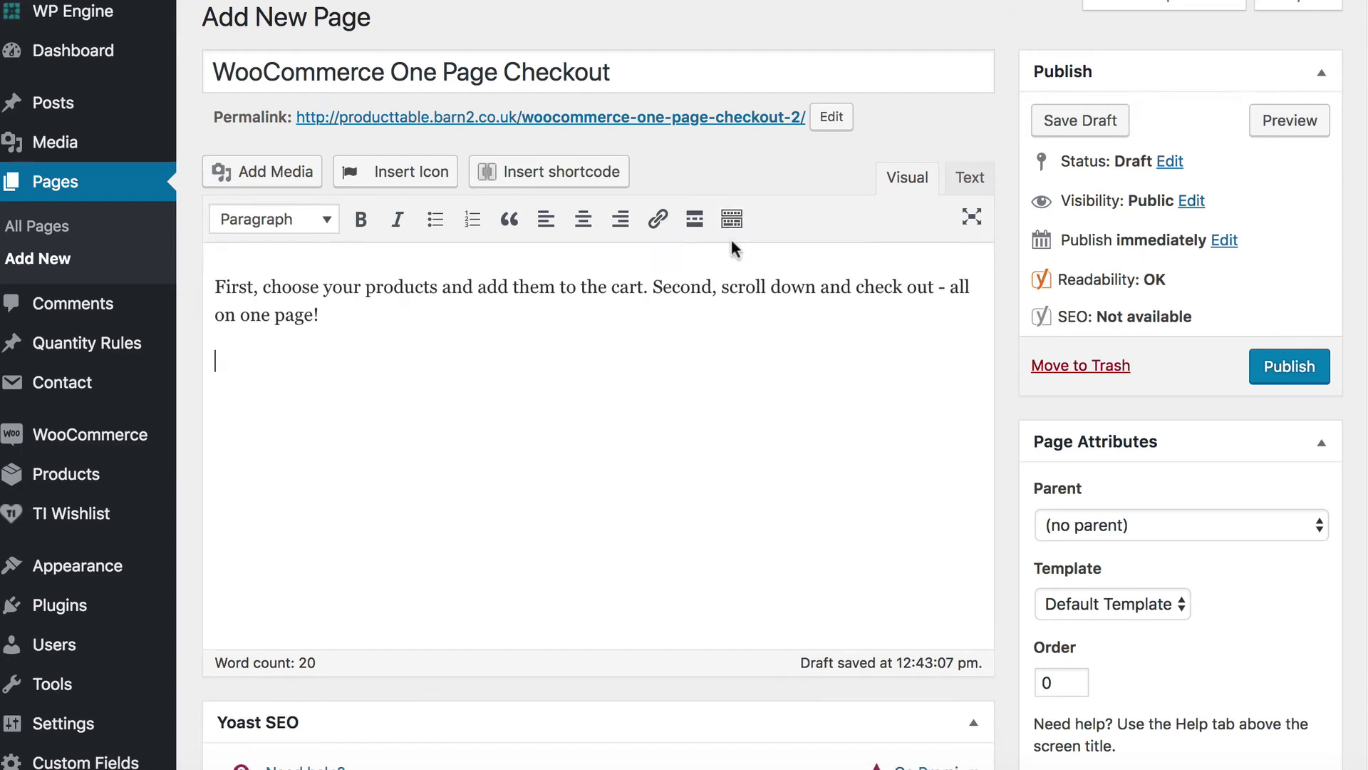
pyautogui.click(732, 218)
pyautogui.click(732, 219)
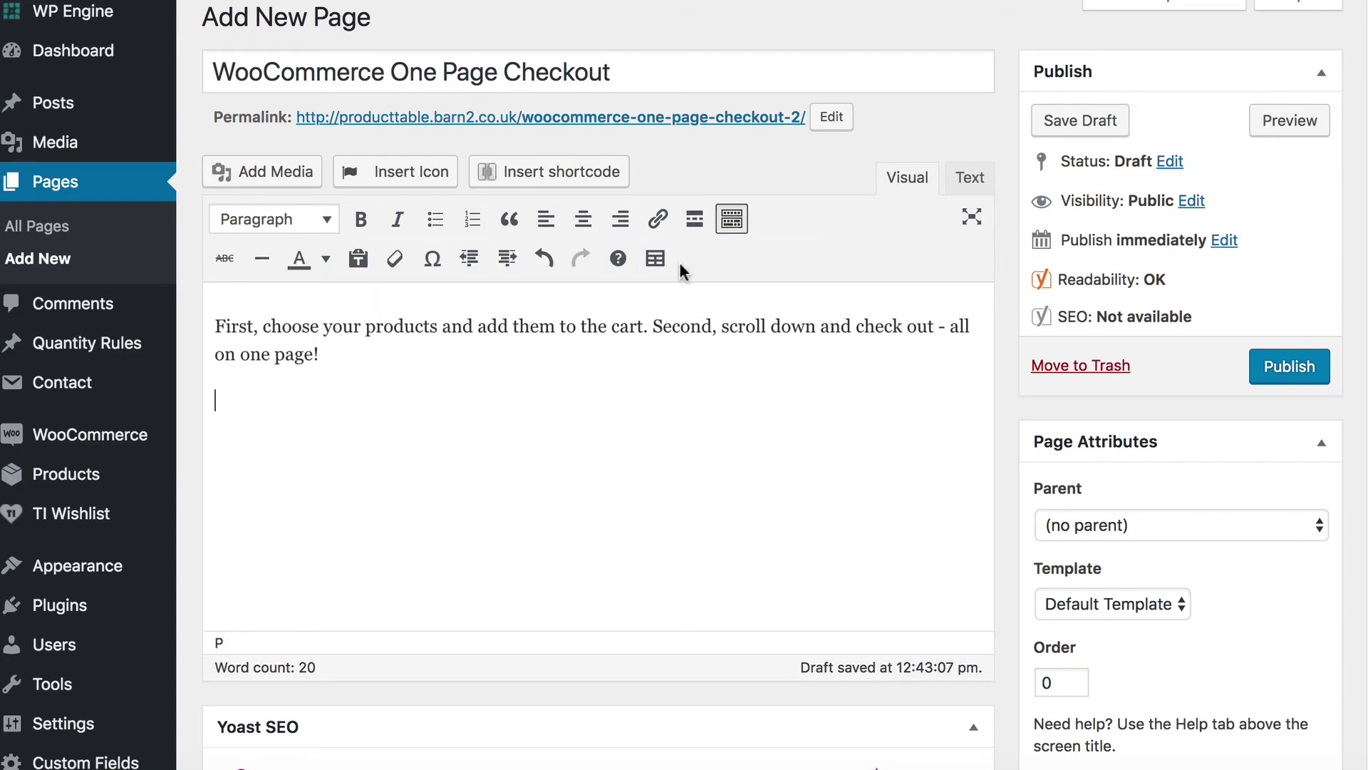
pyautogui.click(655, 260)
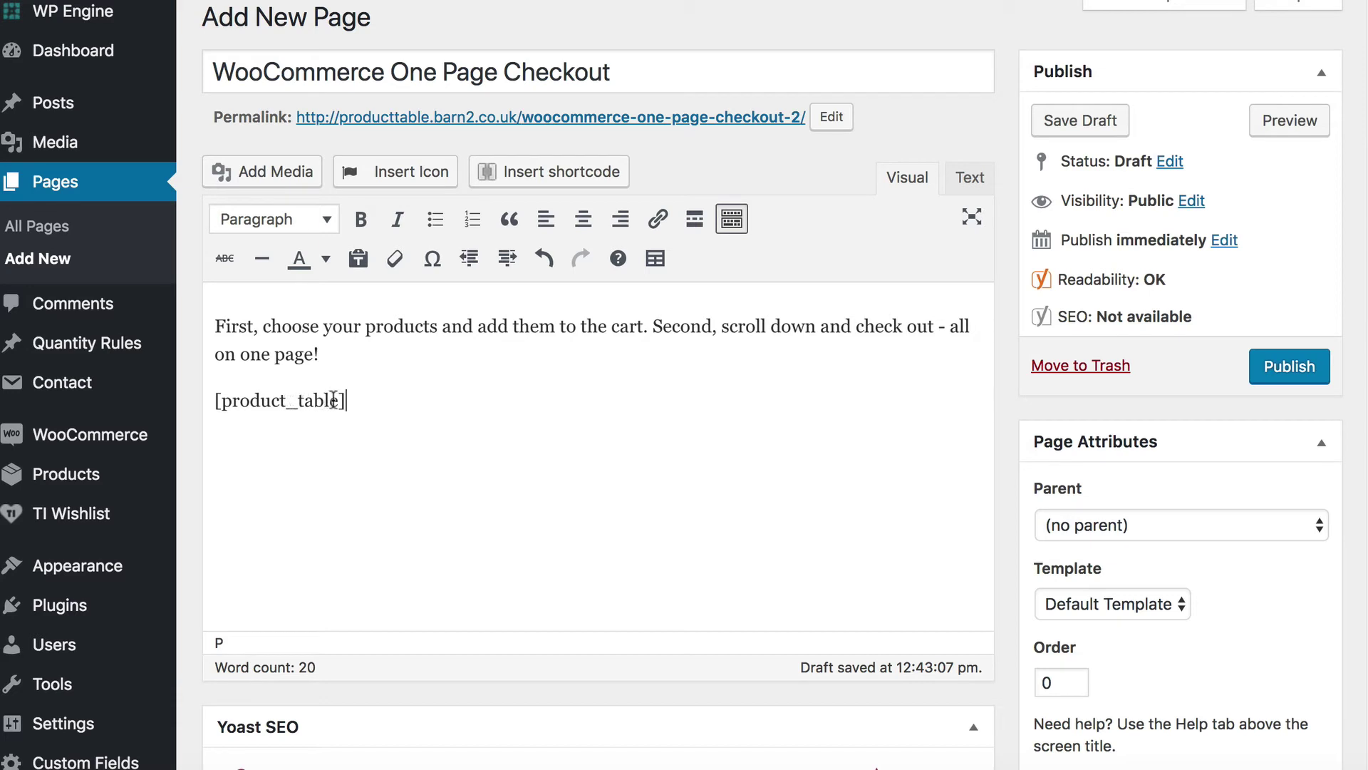
pyautogui.press('Left')
pyautogui.moveTo(80, 478)
pyautogui.write('category=')
pyautogui.write('"108')
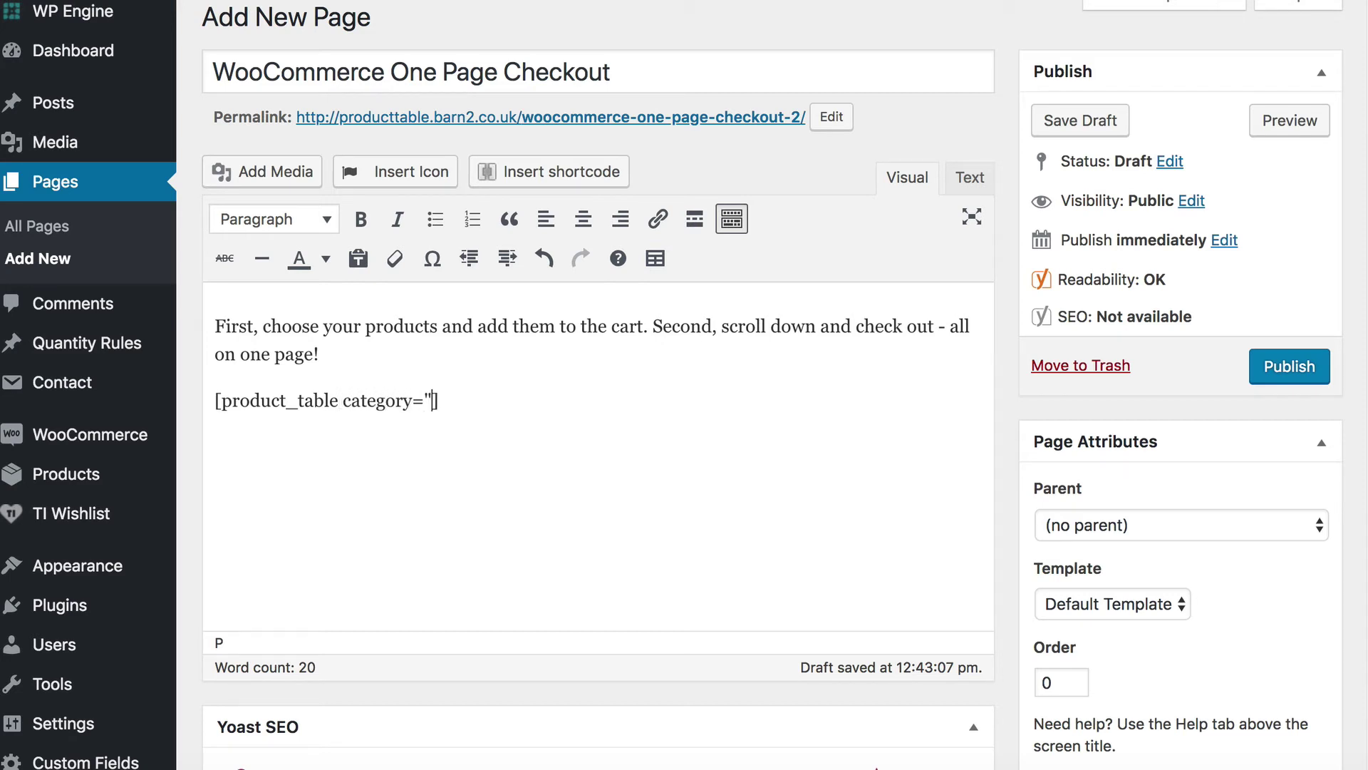
pyautogui.write('"')
# Try the category slug clothing in place of the ID in the product table shortcode, and undo the replacement.
pyautogui.moveTo(445, 401); pyautogui.dragTo(433, 402)
pyautogui.write('clothing')
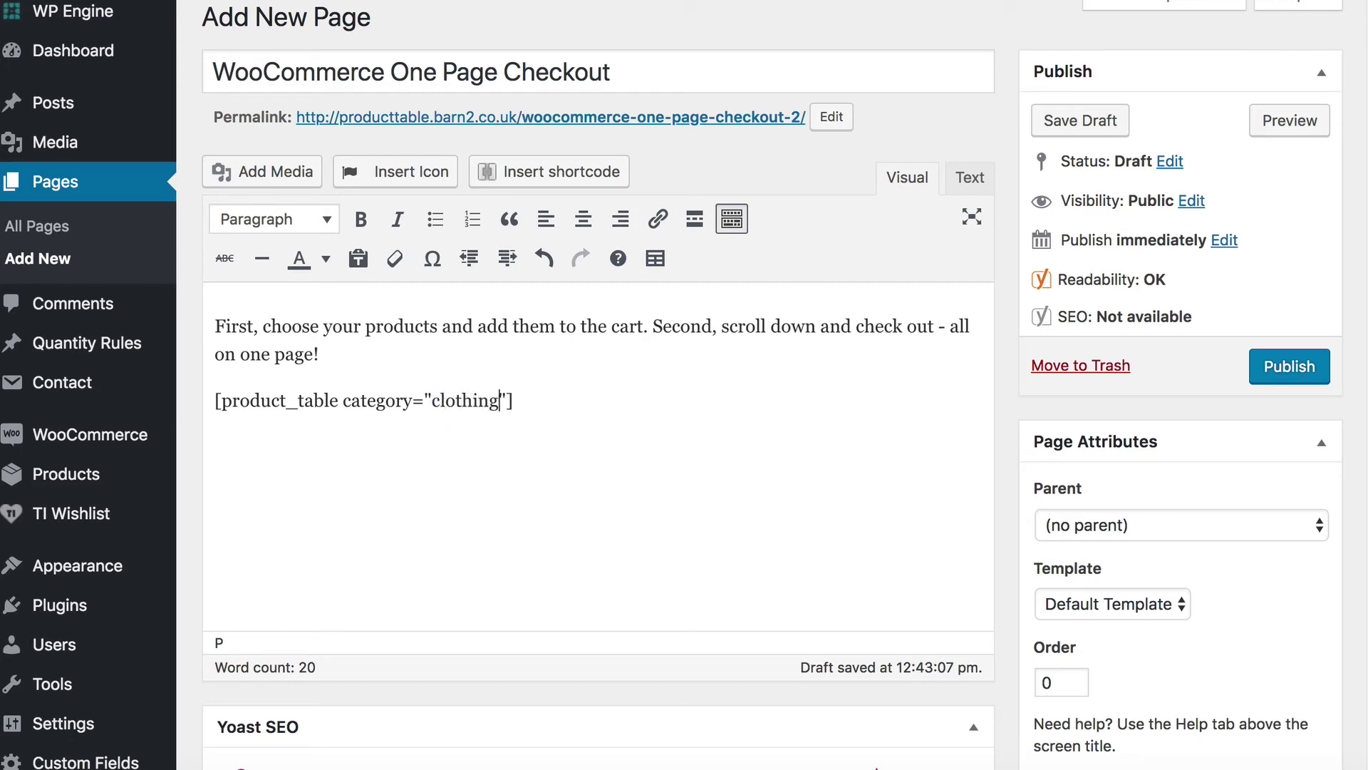
pyautogui.hotkey('ctrl', 'z')
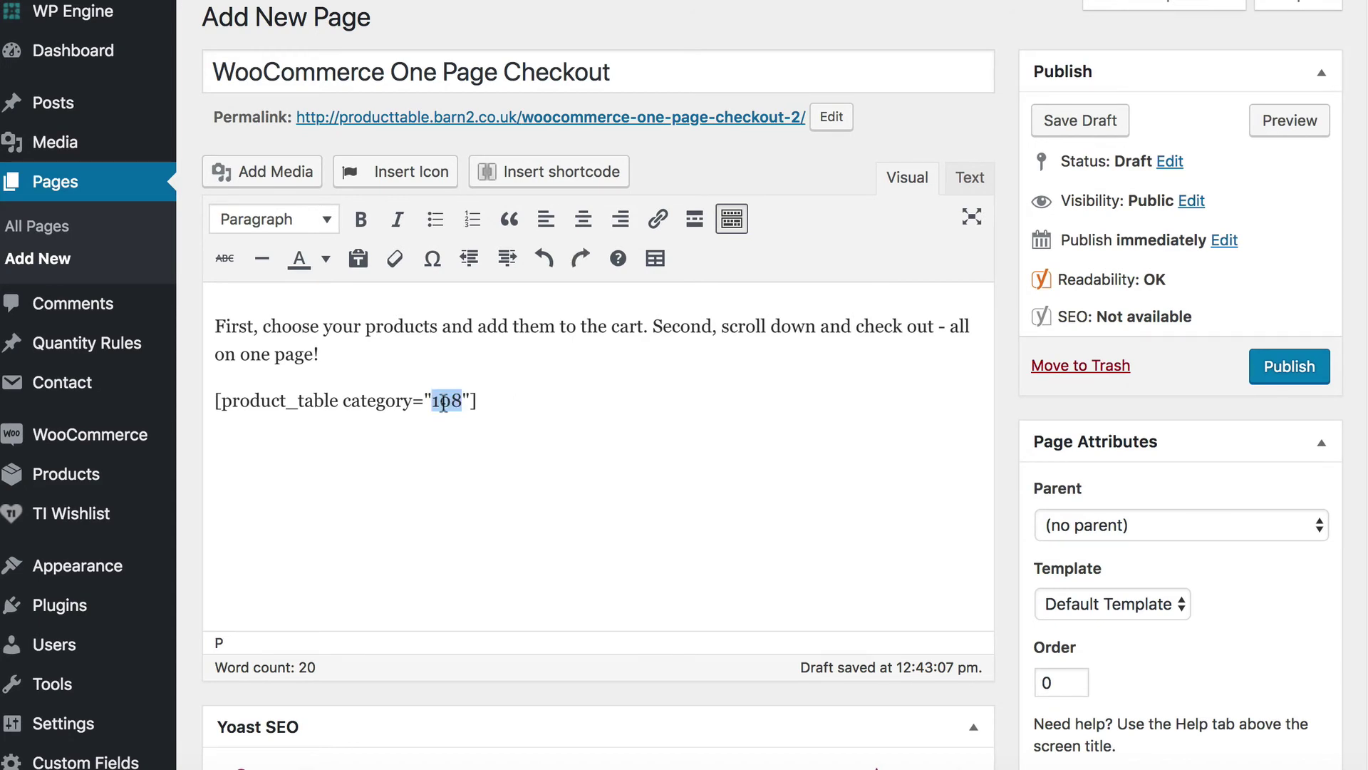
# Duplicate the product table shortcode twice on separate lines below the original.
pyautogui.click(480, 401)
pyautogui.moveTo(489, 399); pyautogui.dragTo(193, 398)
pyautogui.hotkey('ctrl', 'c')
pyautogui.click(528, 400)
pyautogui.press('Return')
pyautogui.hotkey('ctrl', 'v')
pyautogui.press('Return')
pyautogui.hotkey('ctrl', 'v')
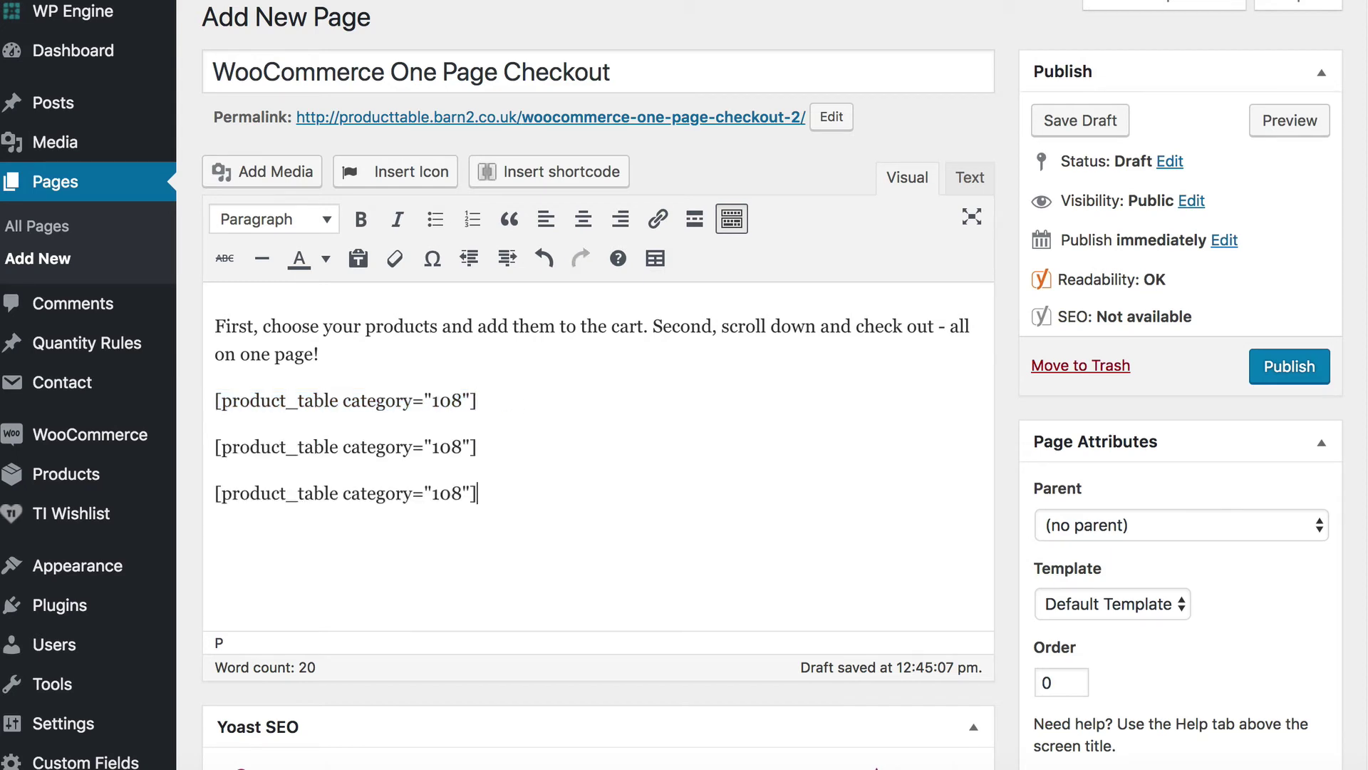
# Set the second product table shortcode's category to 107 and the third one's to 106.
pyautogui.click(459, 447)
pyautogui.press('BackSpace')
pyautogui.write('7')
pyautogui.click(464, 493)
pyautogui.press('BackSpace')
pyautogui.write('6')
# Add the title Starters above the first product table shortcode and format it as Heading 2.
pyautogui.click(405, 357)
pyautogui.press('Return')
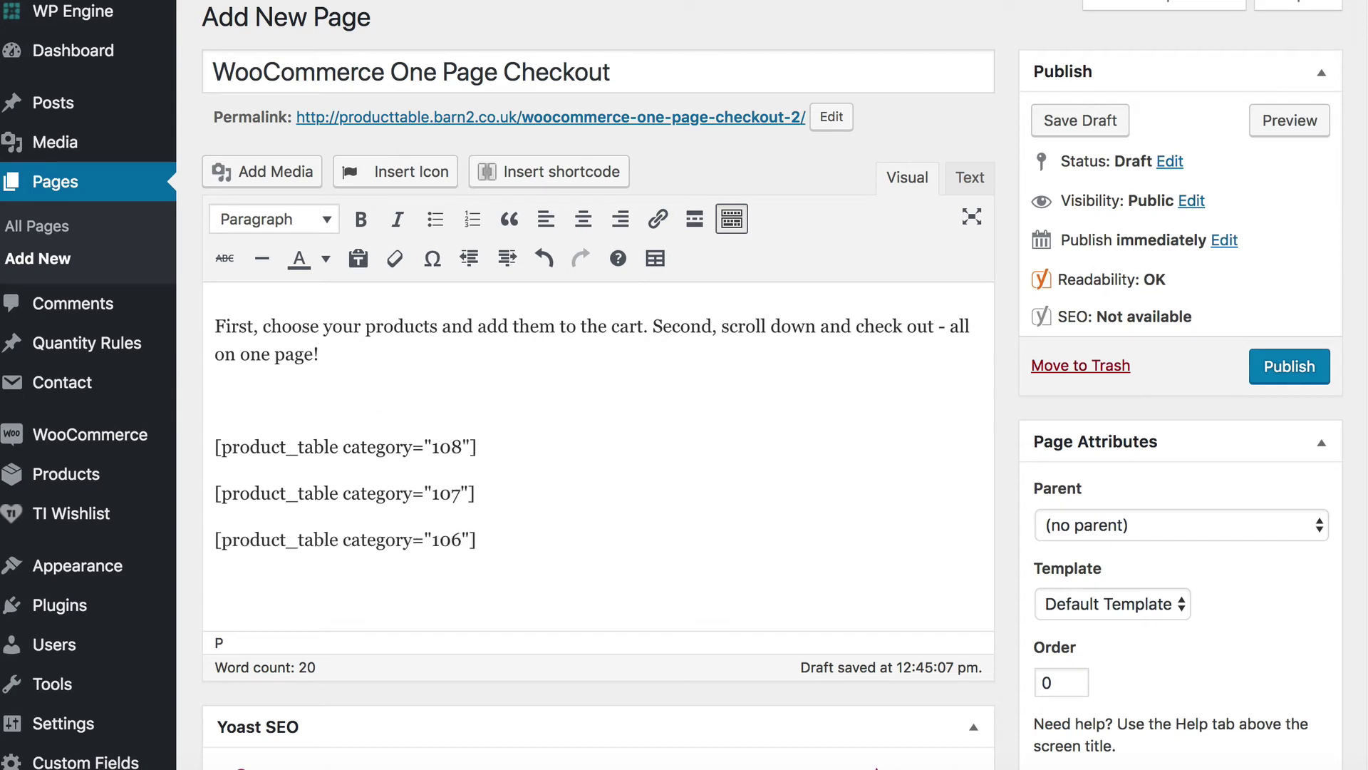
pyautogui.write('Starters')
pyautogui.doubleClick(283, 400)
pyautogui.click(278, 220)
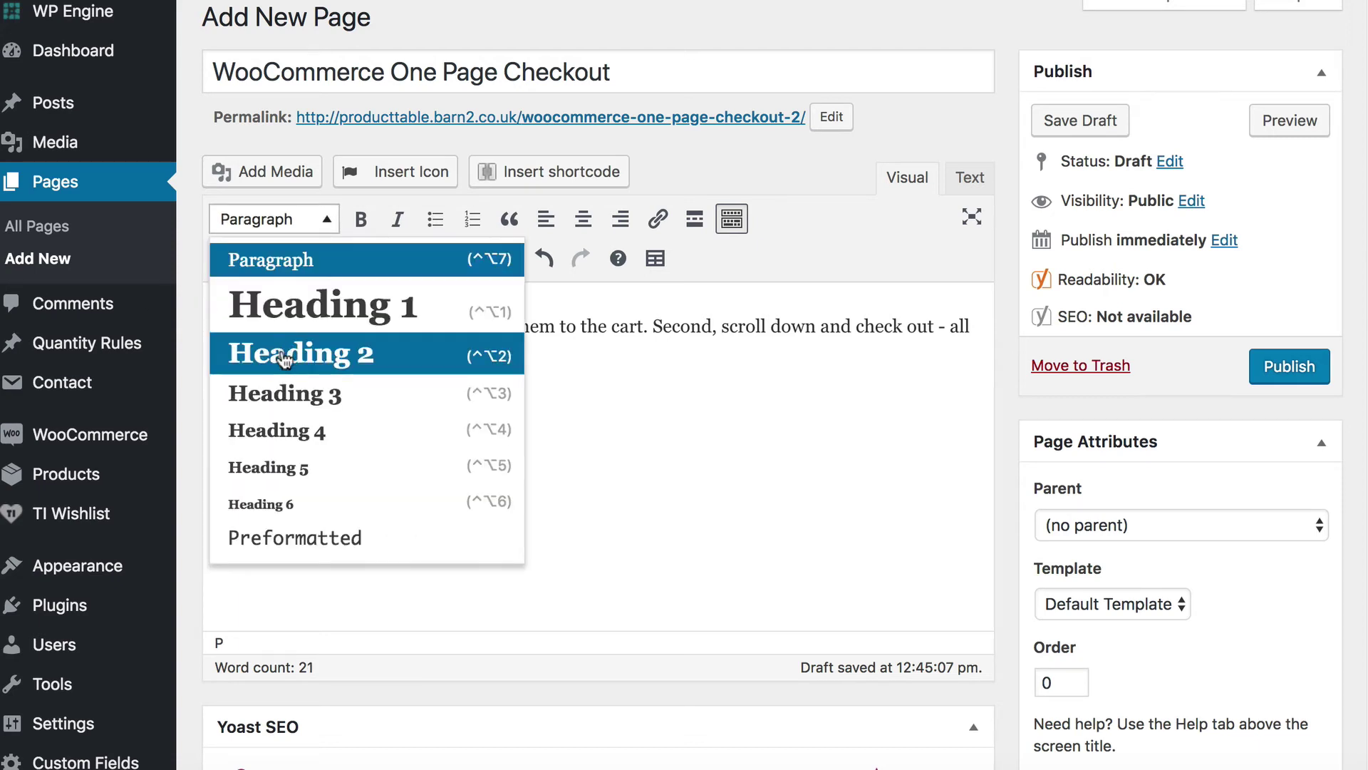
pyautogui.click(283, 356)
# Add the title Mains above the category 107 product table shortcode and format it as Heading 2.
pyautogui.click(519, 509)
pyautogui.click(513, 473)
pyautogui.press('Return')
pyautogui.write('Mains')
pyautogui.doubleClick(235, 516)
pyautogui.click(267, 222)
pyautogui.click(285, 354)
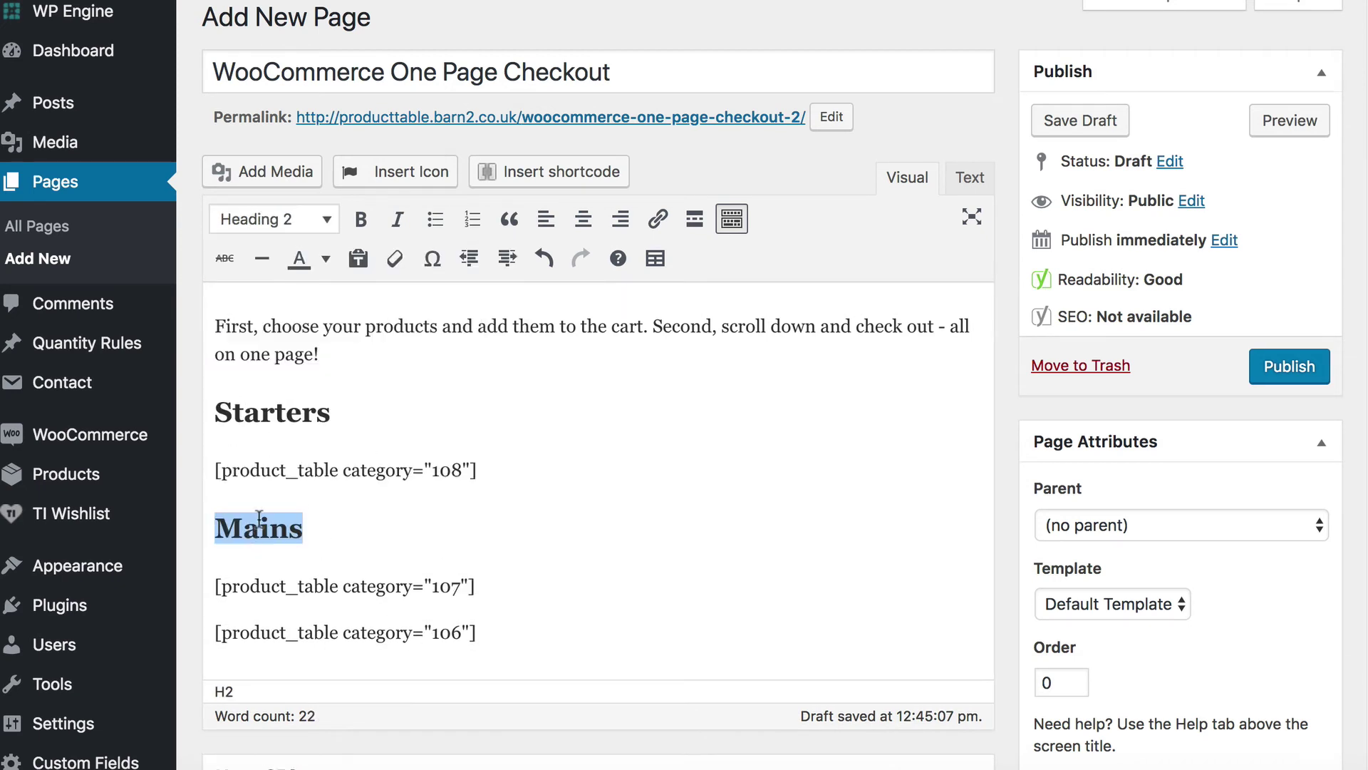
pyautogui.click(332, 513)
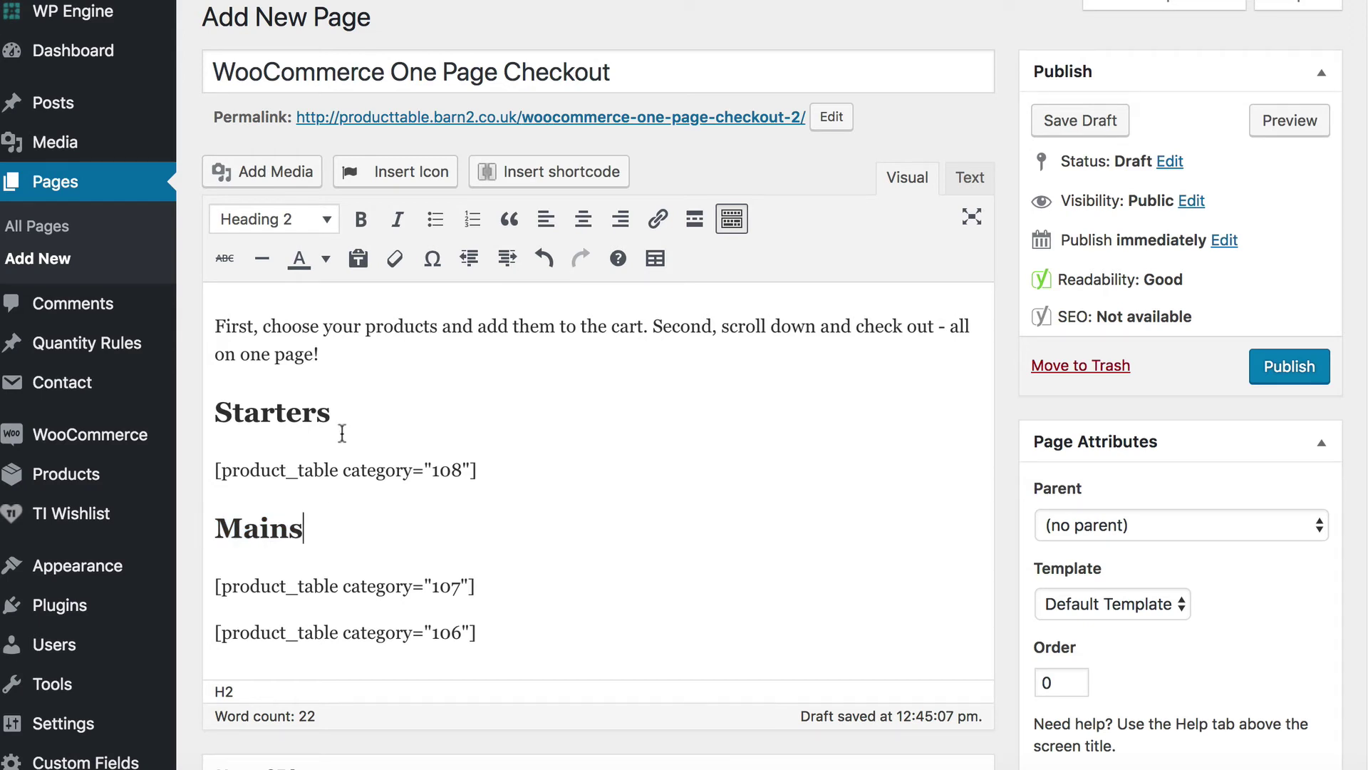
# Delete the Starters and Mains headings and the category 107 and 106 shortcodes, keeping only the category 108 product table.
pyautogui.moveTo(286, 469); pyautogui.dragTo(491, 469)
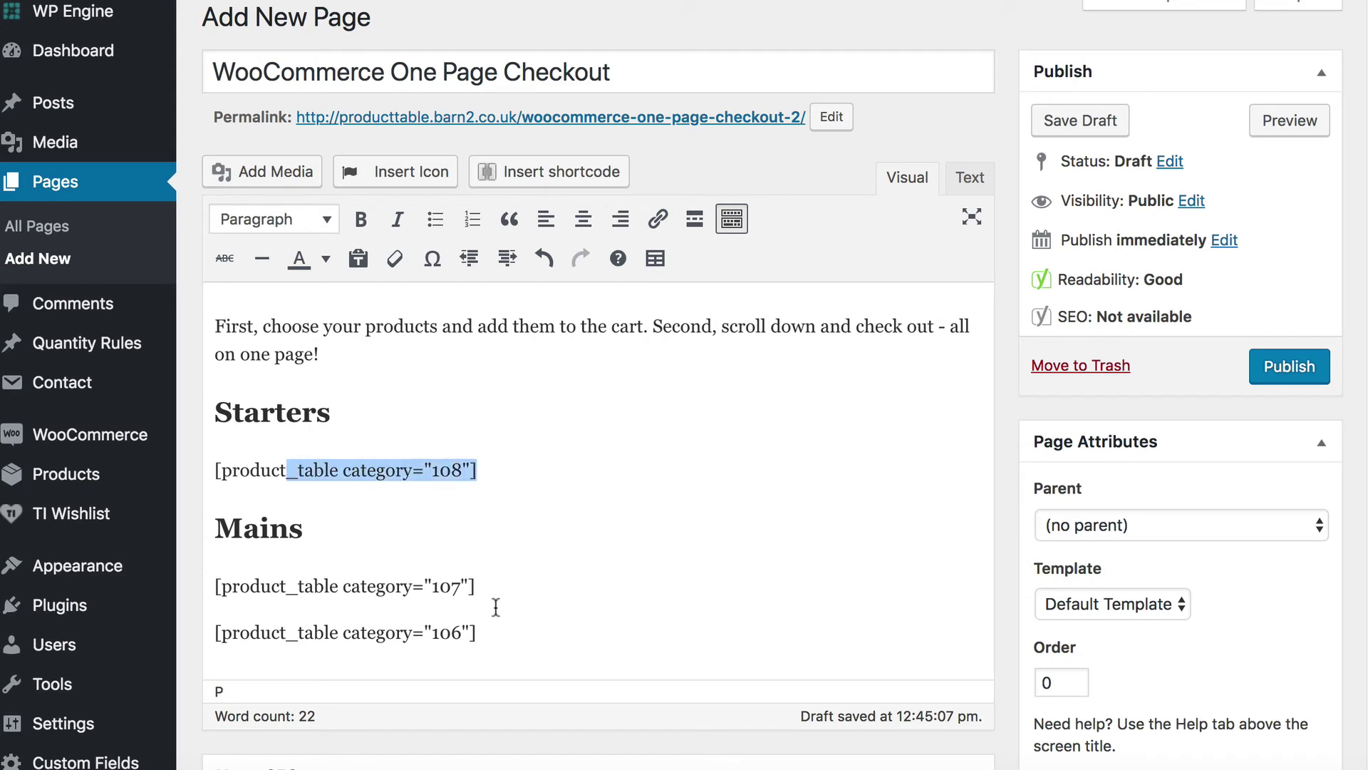
pyautogui.scroll(-2, 501, 614)
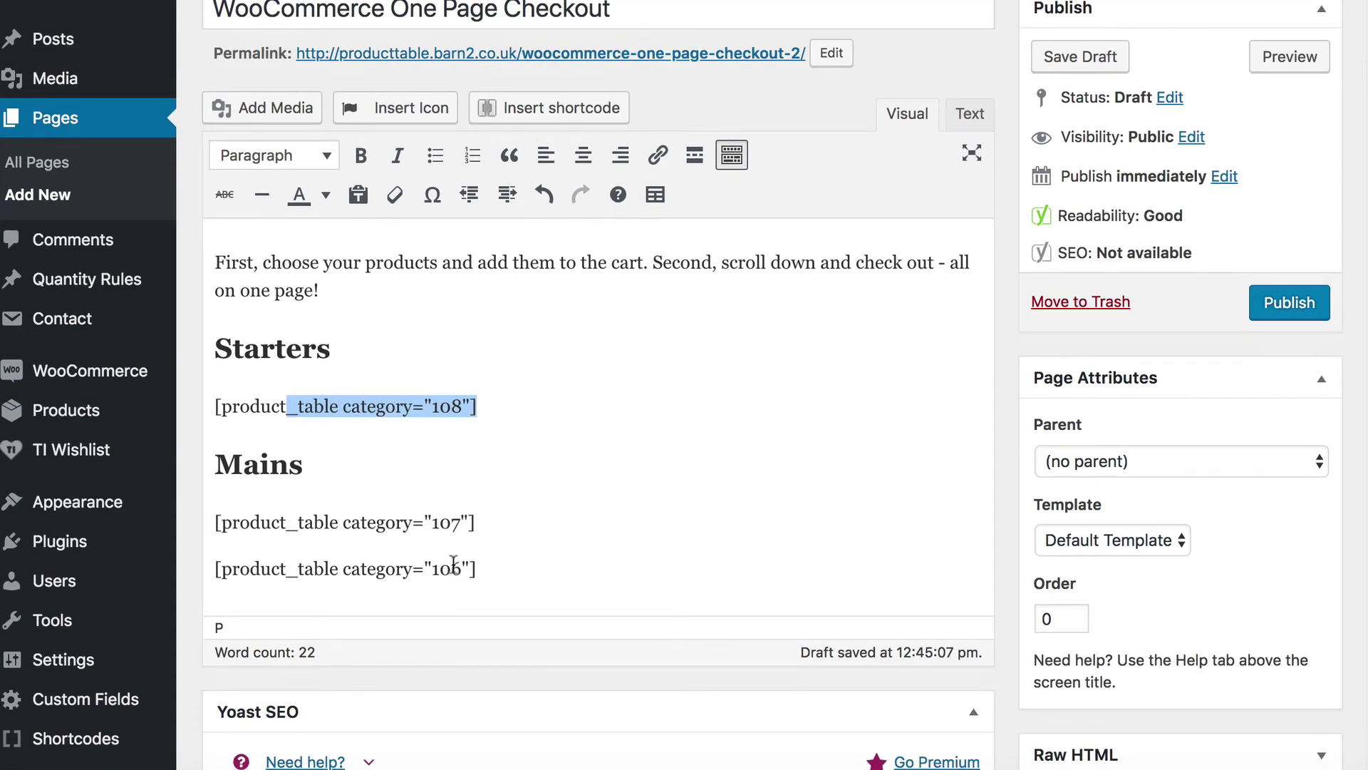
pyautogui.moveTo(488, 572); pyautogui.dragTo(85, 452)
pyautogui.press('BackSpace')
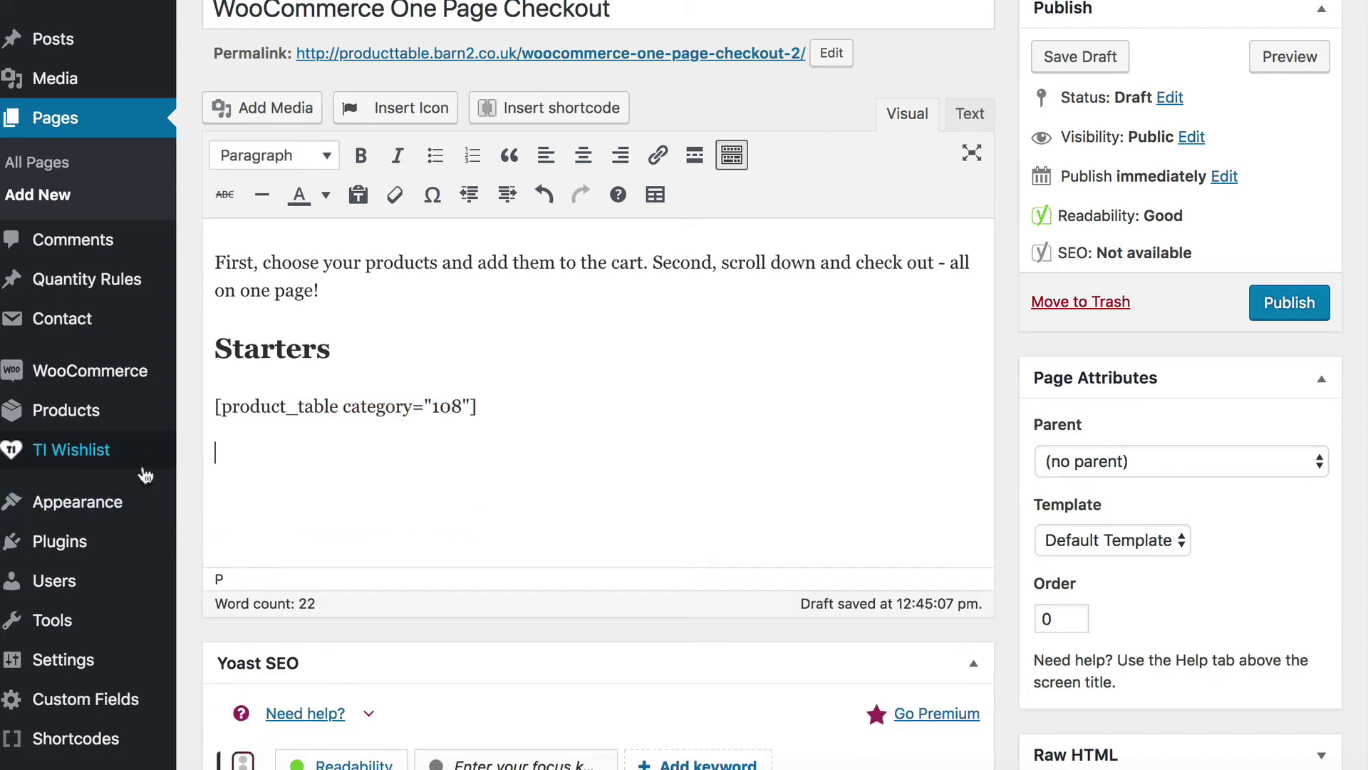
pyautogui.moveTo(343, 348); pyautogui.dragTo(147, 340)
pyautogui.press('BackSpace')
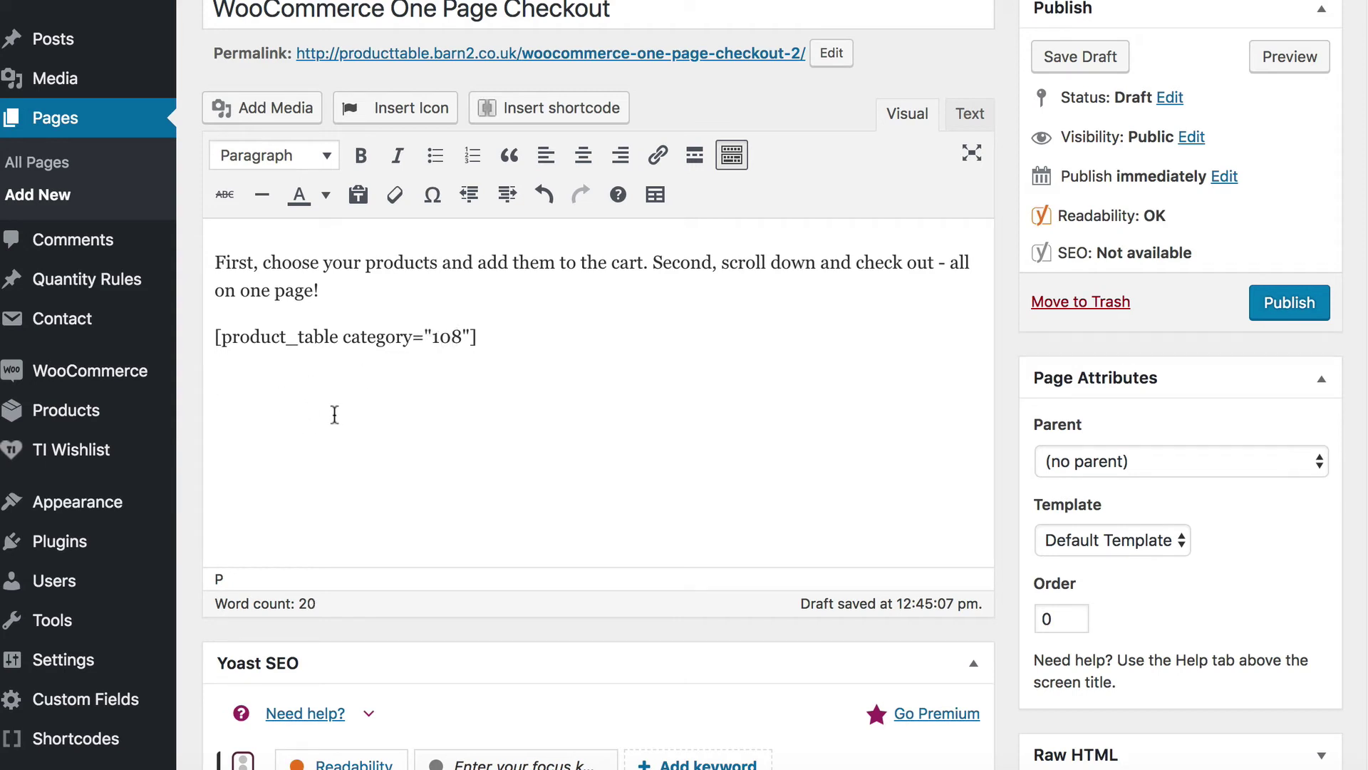
# Add the [woocommerce_checkout] shortcode on the line below the product table shortcode.
pyautogui.write('[woocommerce_check')
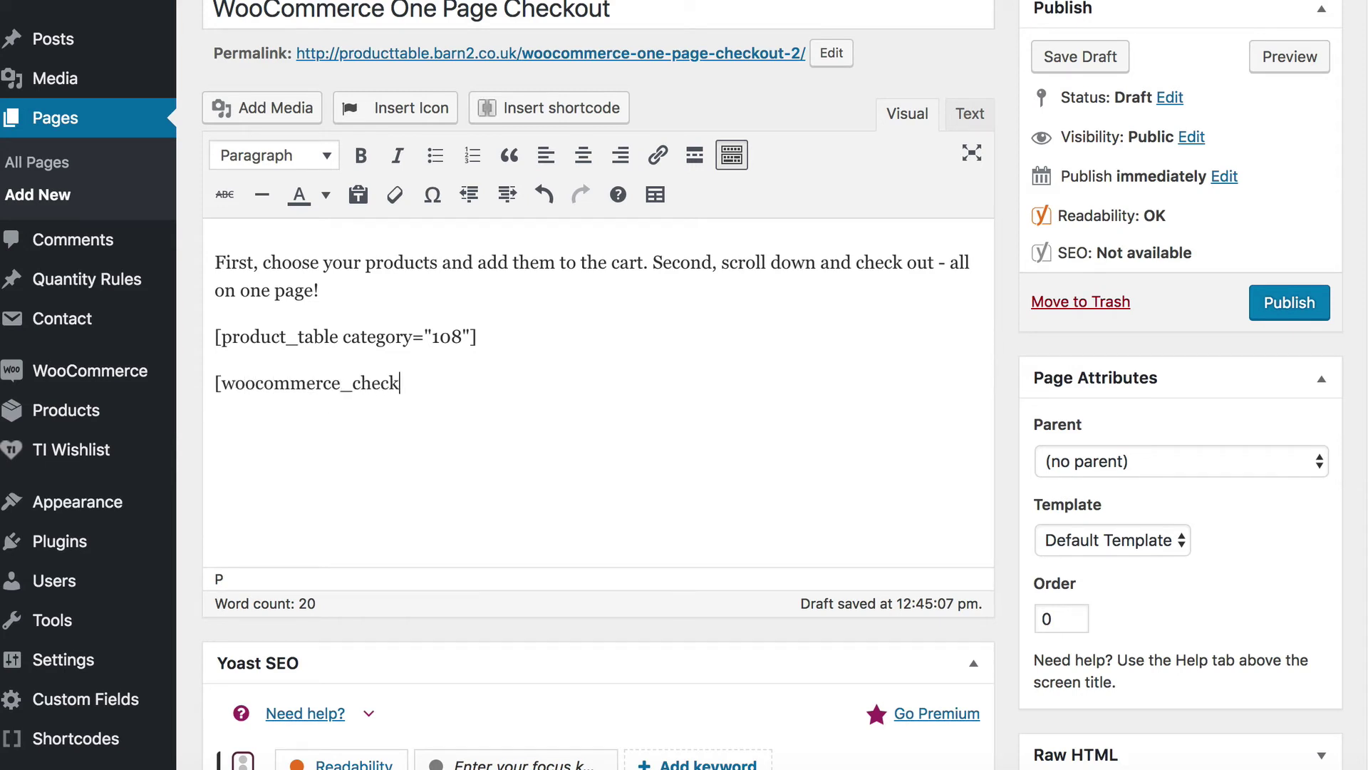
pyautogui.write('out]')
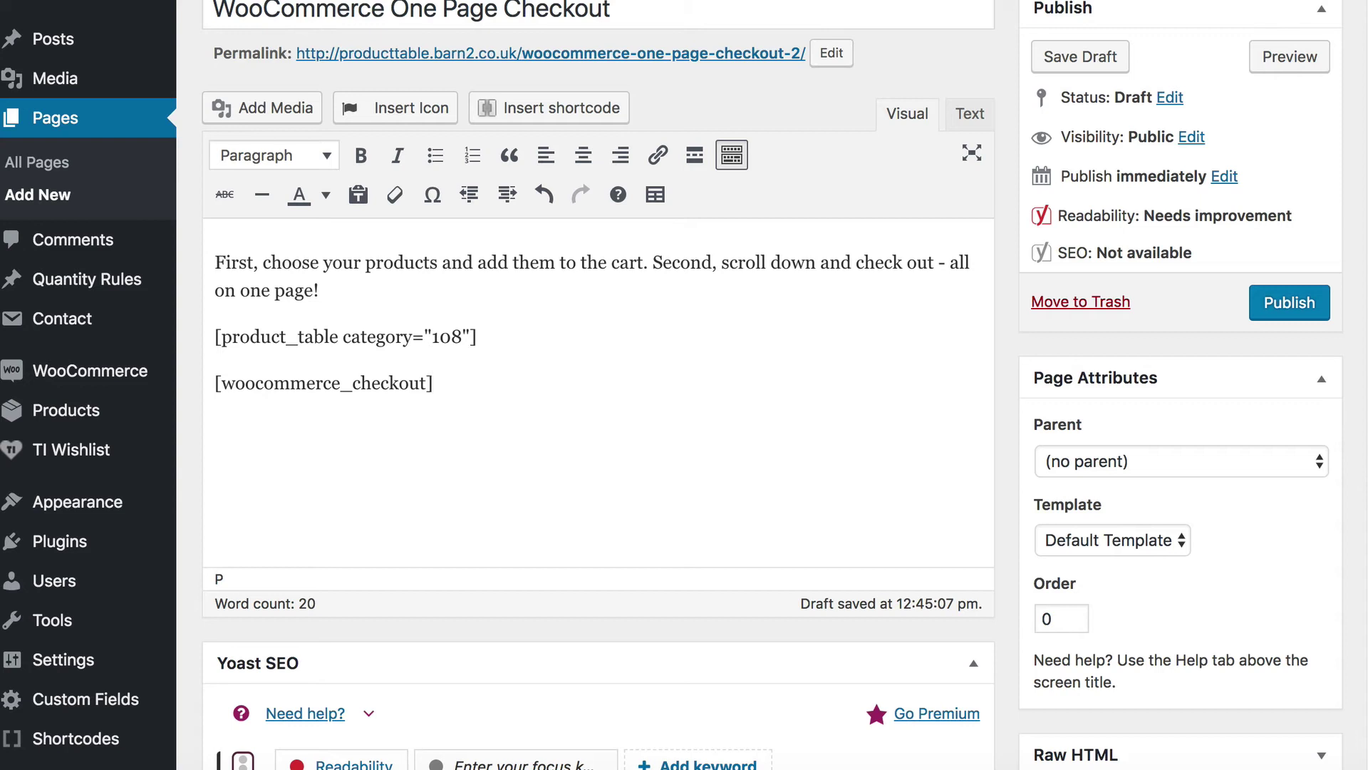
pyautogui.moveTo(86, 373)
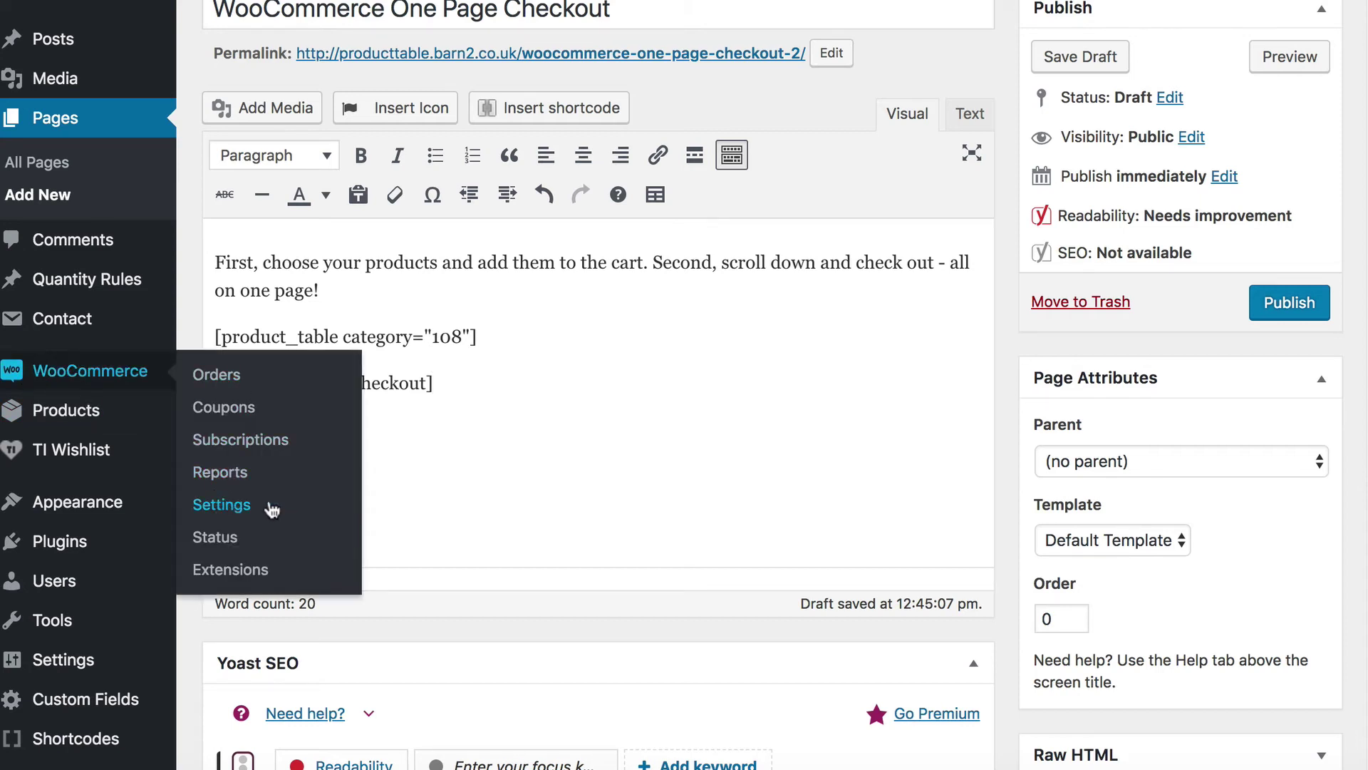
pyautogui.click(484, 388)
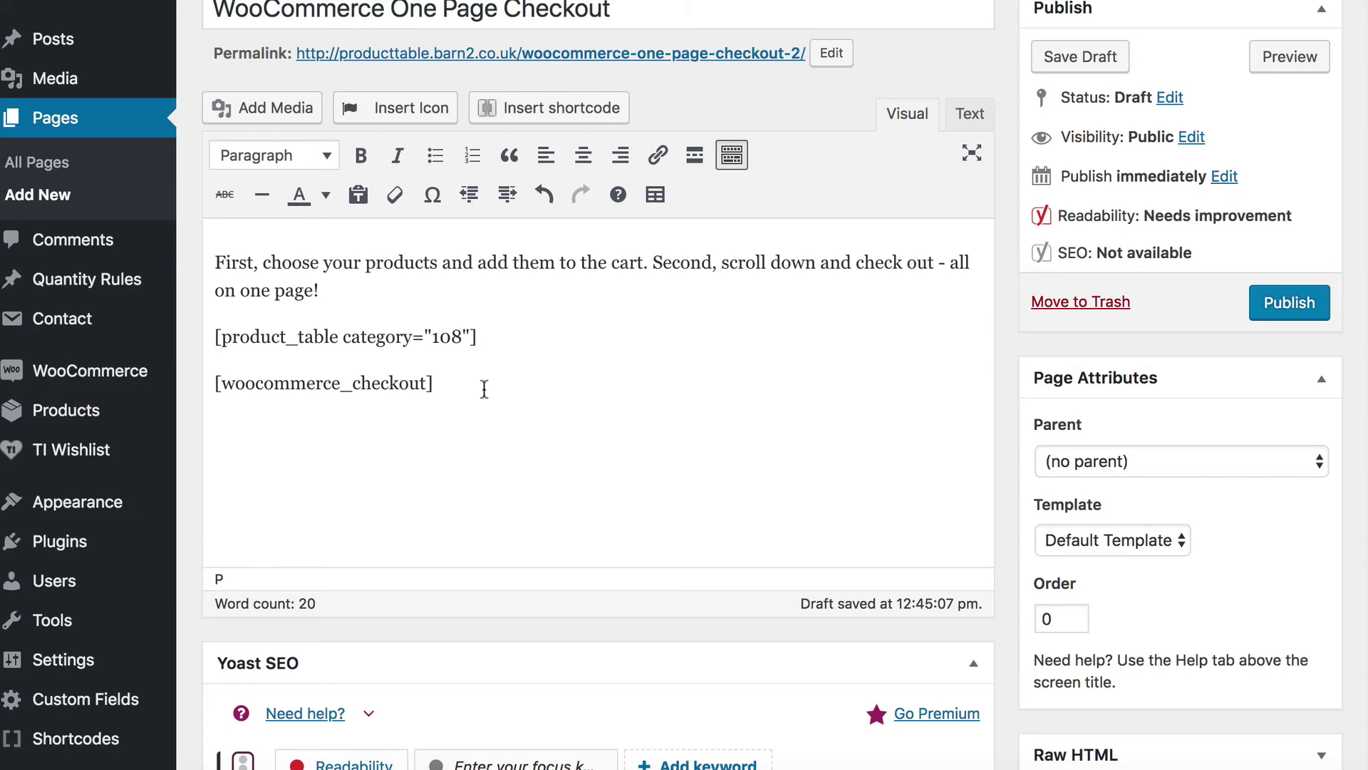
pyautogui.moveTo(461, 389); pyautogui.dragTo(195, 387)
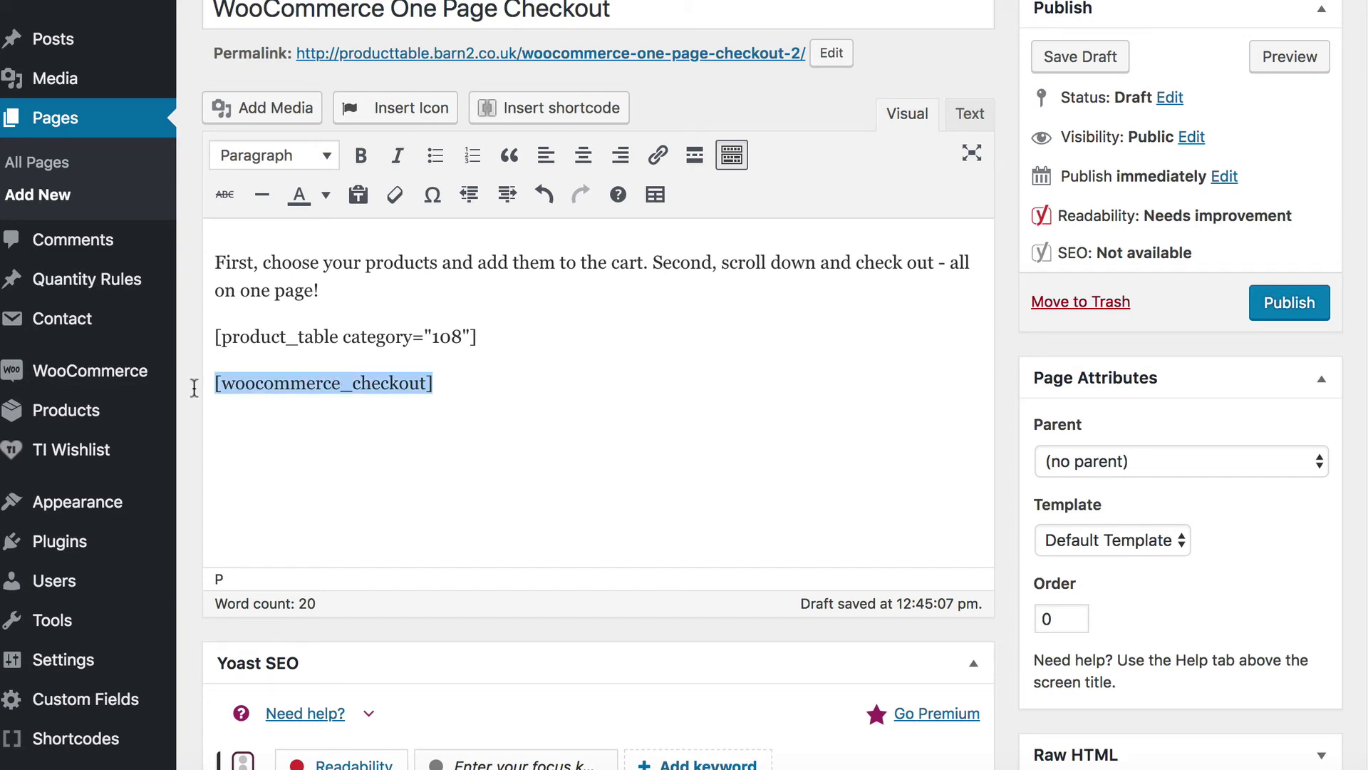
pyautogui.click(492, 378)
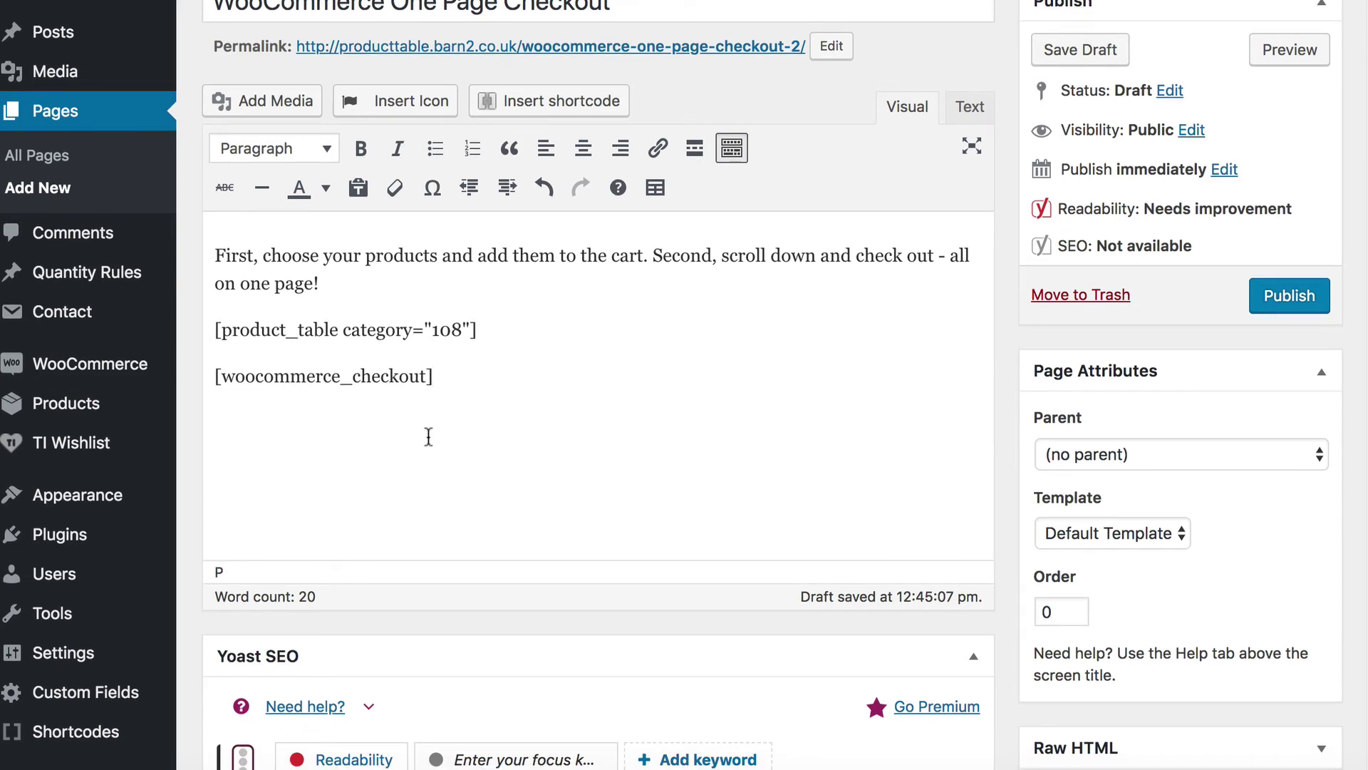
# Set the page template to Full width and publish the page.
pyautogui.scroll(2, 429, 437)
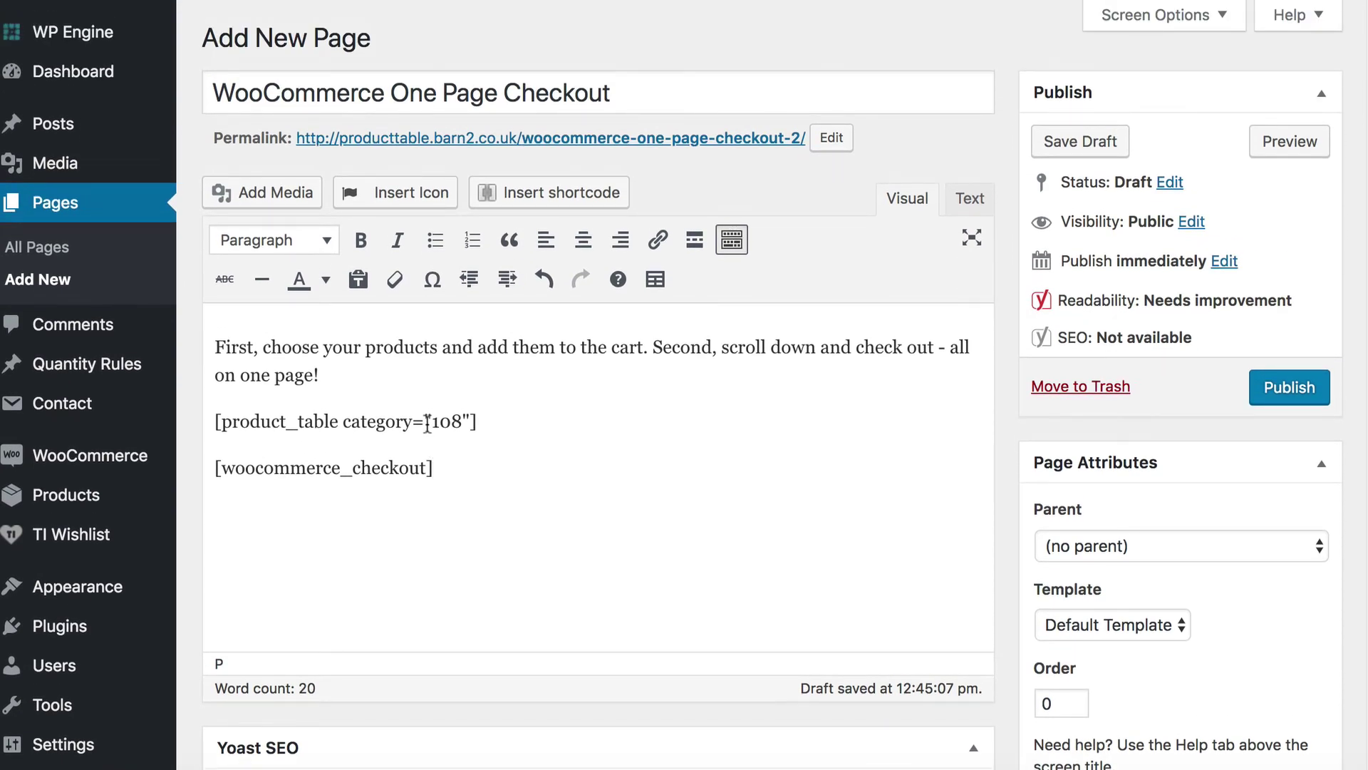
pyautogui.click(1091, 623)
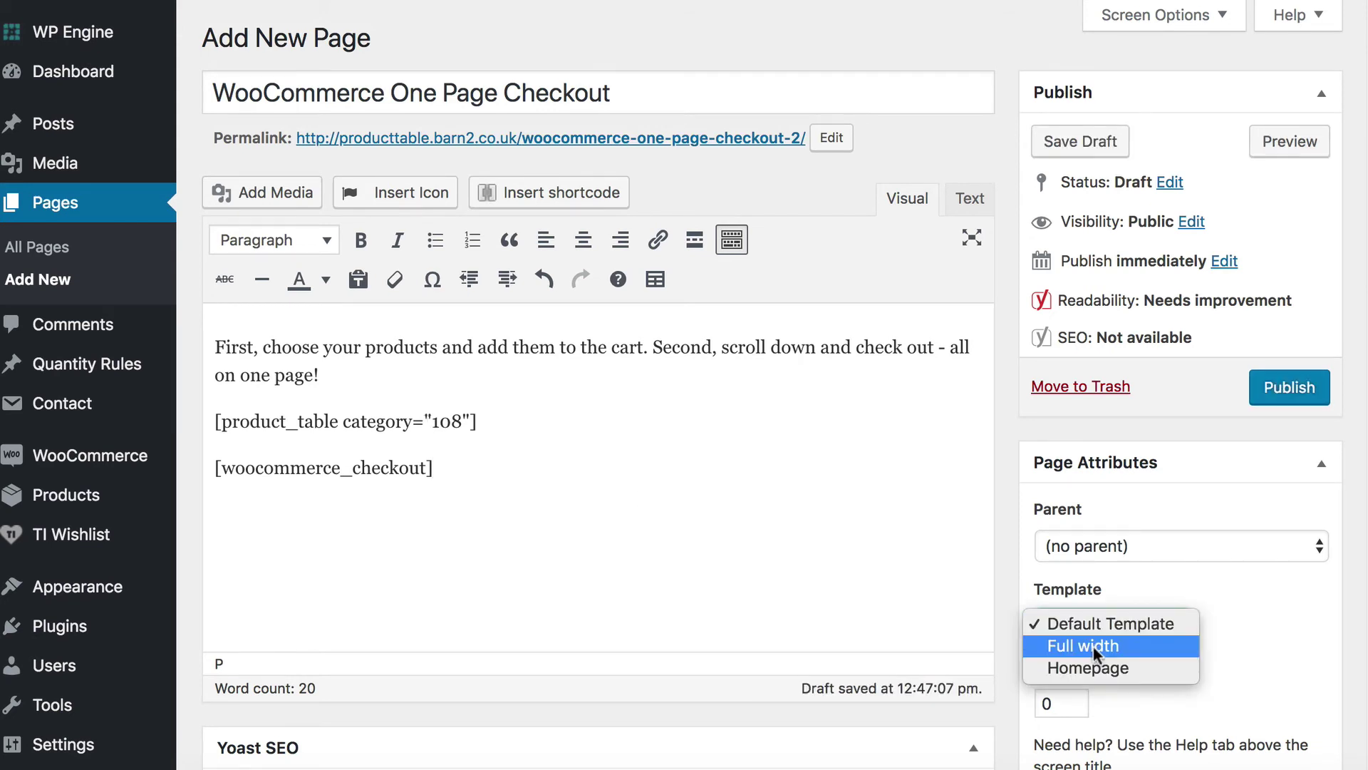
pyautogui.click(1094, 646)
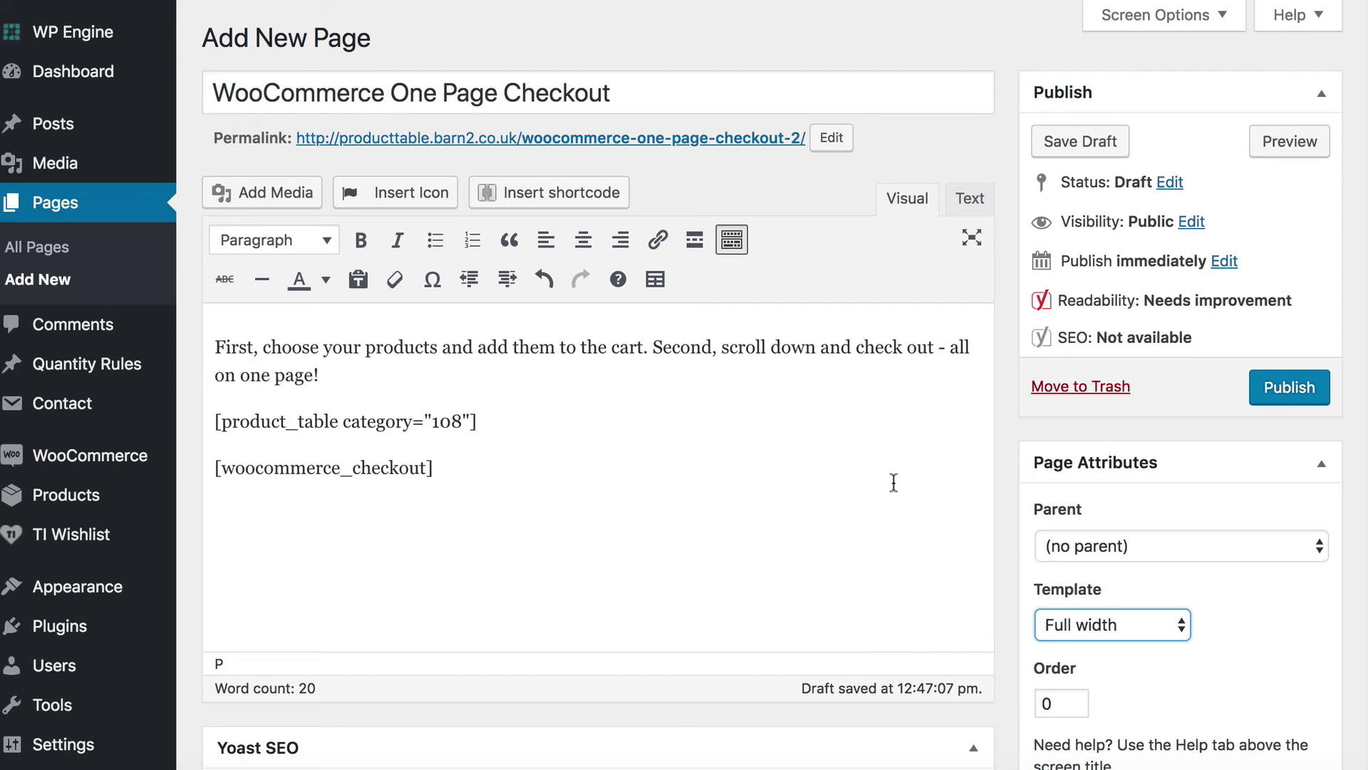
pyautogui.click(1282, 390)
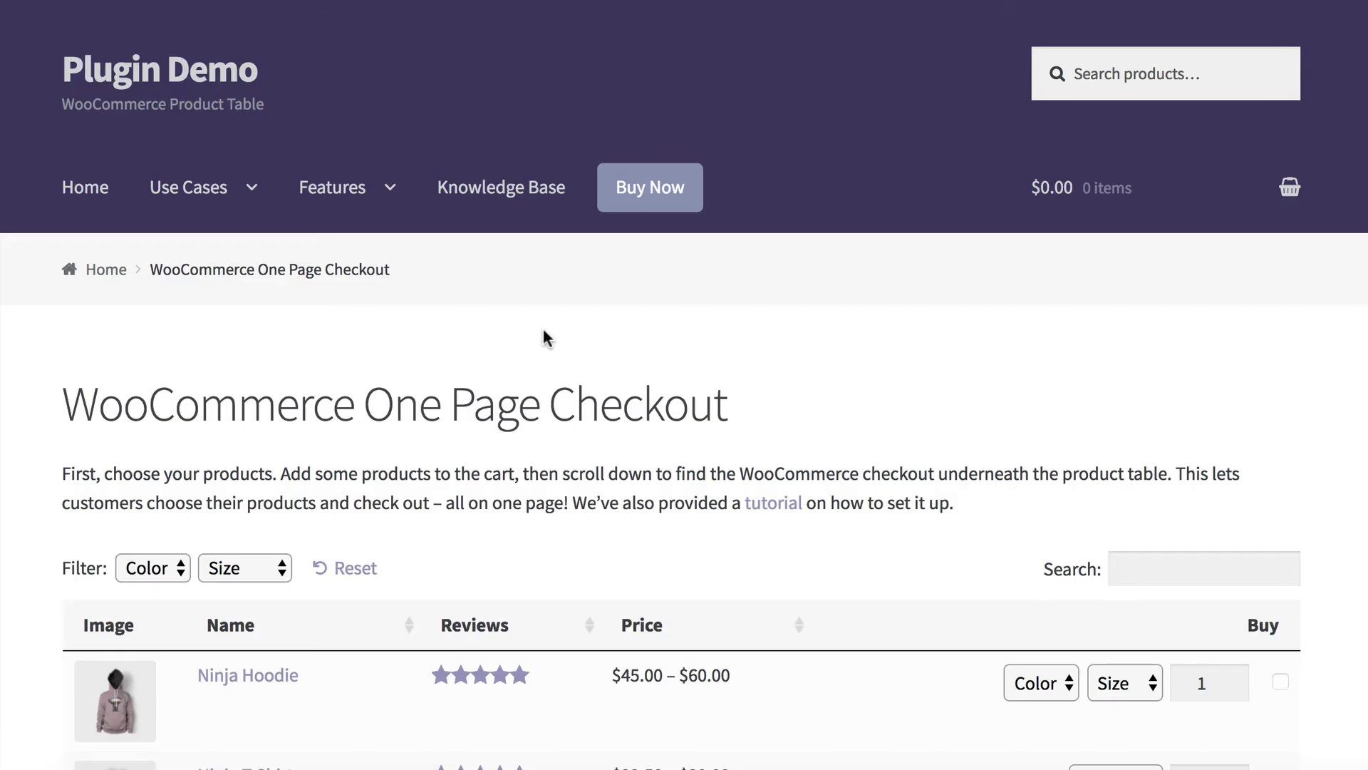
# Examine the live one-page checkout's title, intro text, product table, Color variation options and the area below the table.
pyautogui.scroll(-5, 544, 331)
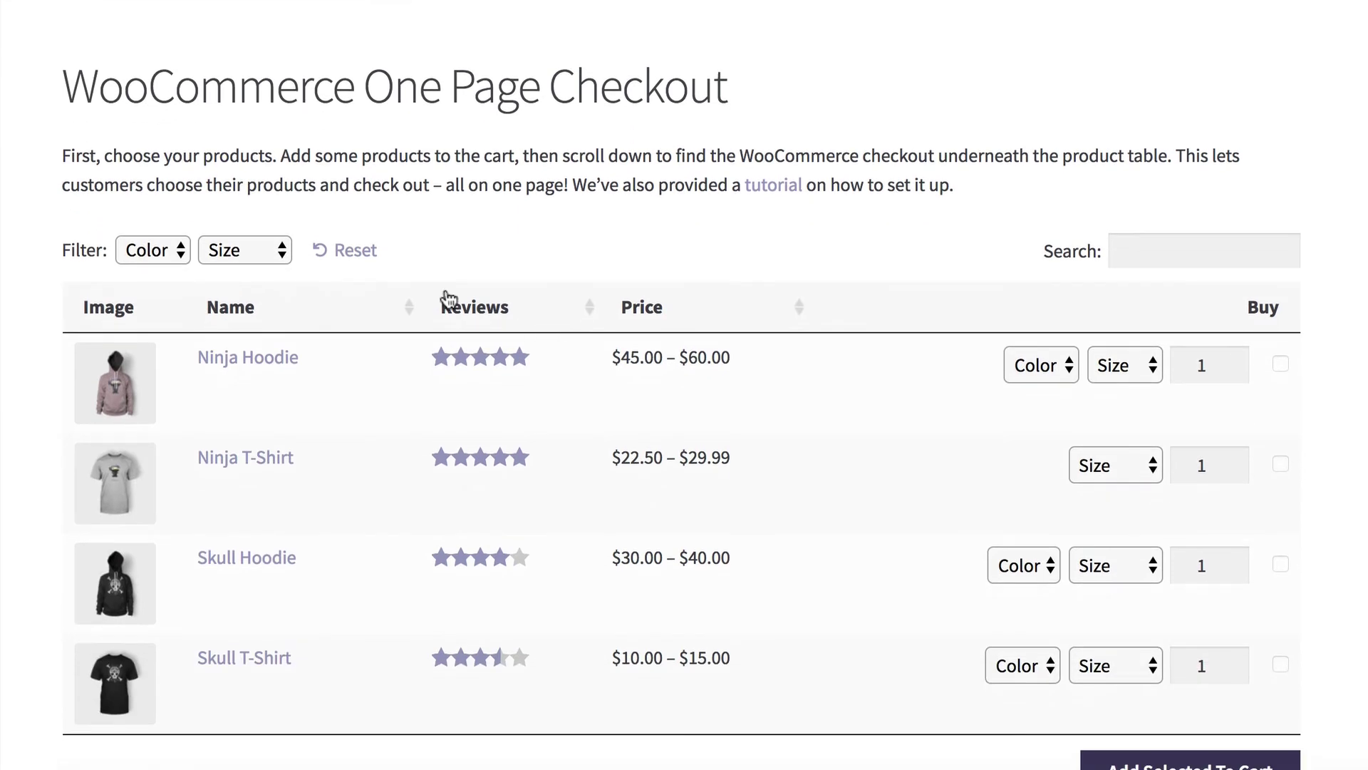
pyautogui.moveTo(98, 86); pyautogui.dragTo(645, 87)
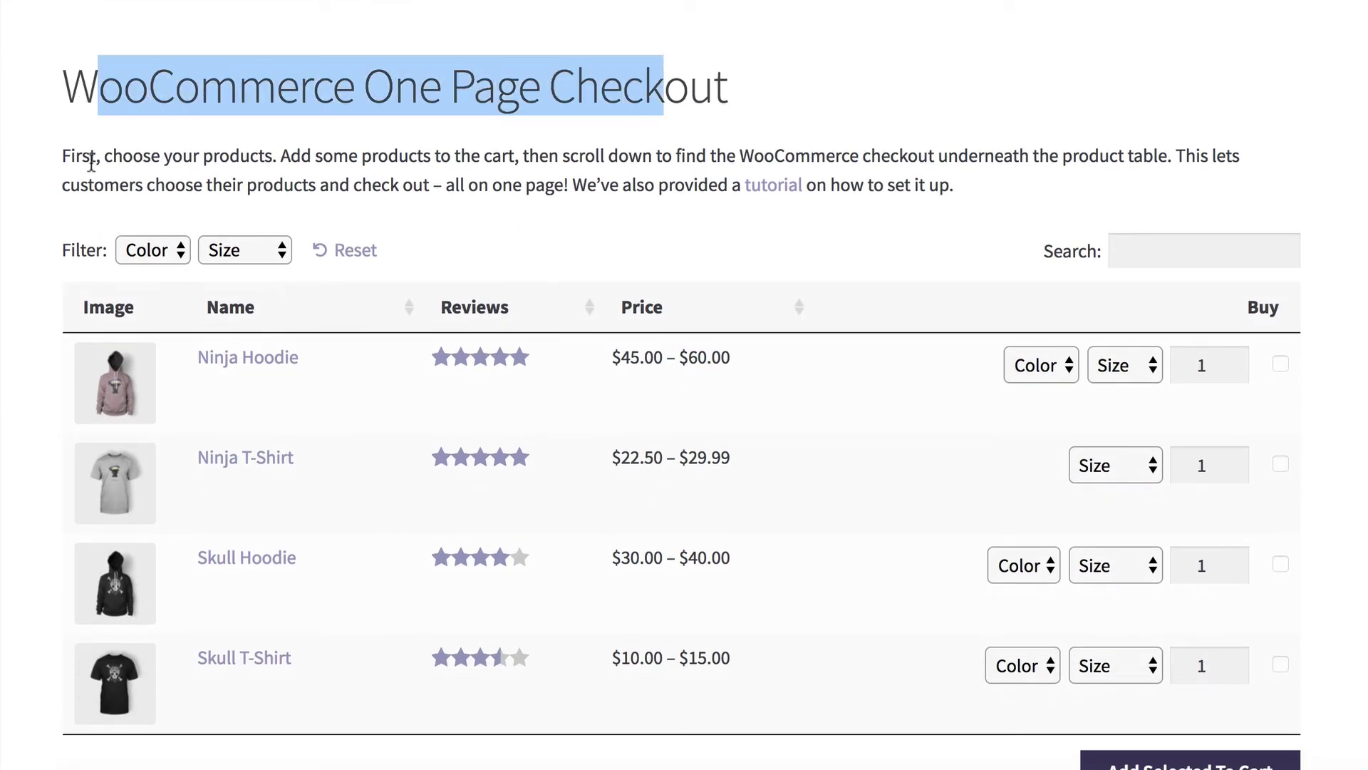
pyautogui.moveTo(63, 155); pyautogui.dragTo(455, 163)
pyautogui.click(886, 309)
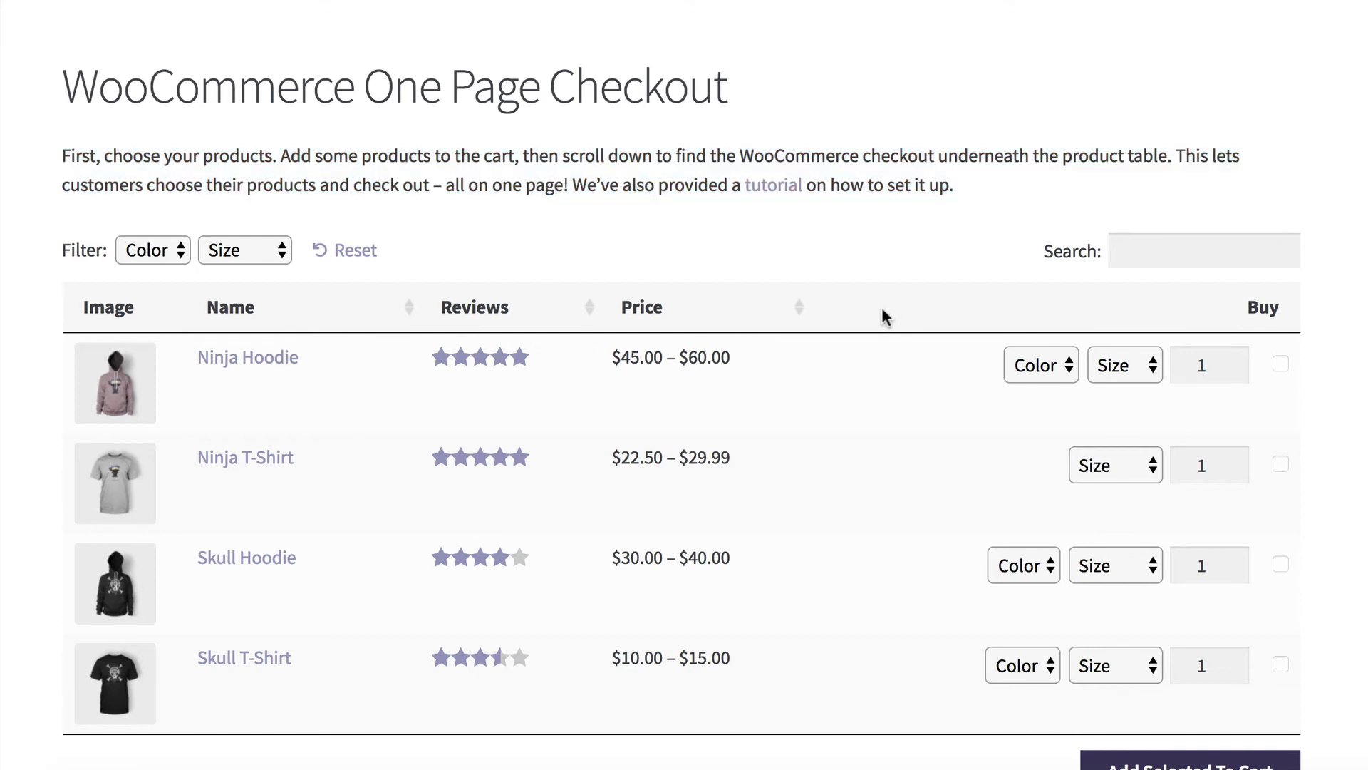
pyautogui.scroll(-1, 886, 311)
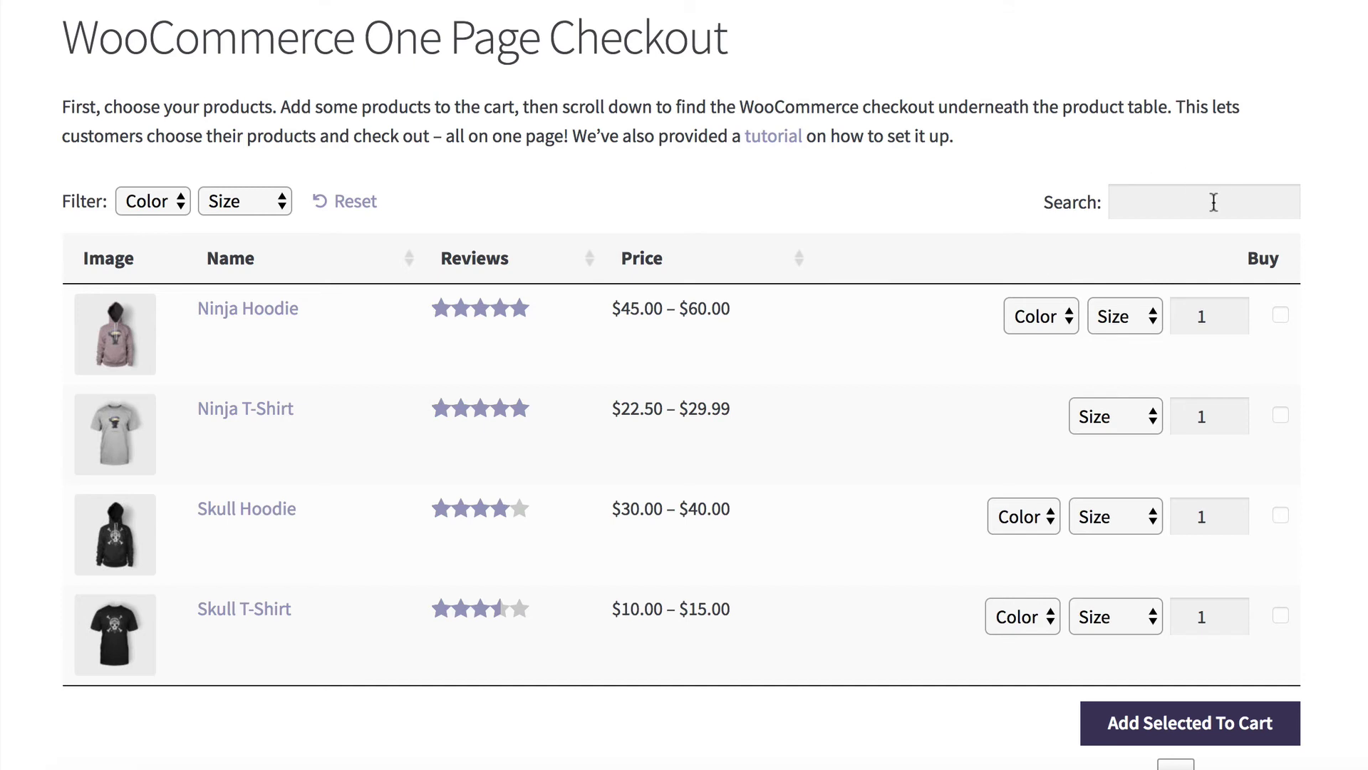
pyautogui.click(1060, 320)
pyautogui.click(1053, 345)
pyautogui.scroll(-6, 579, 528)
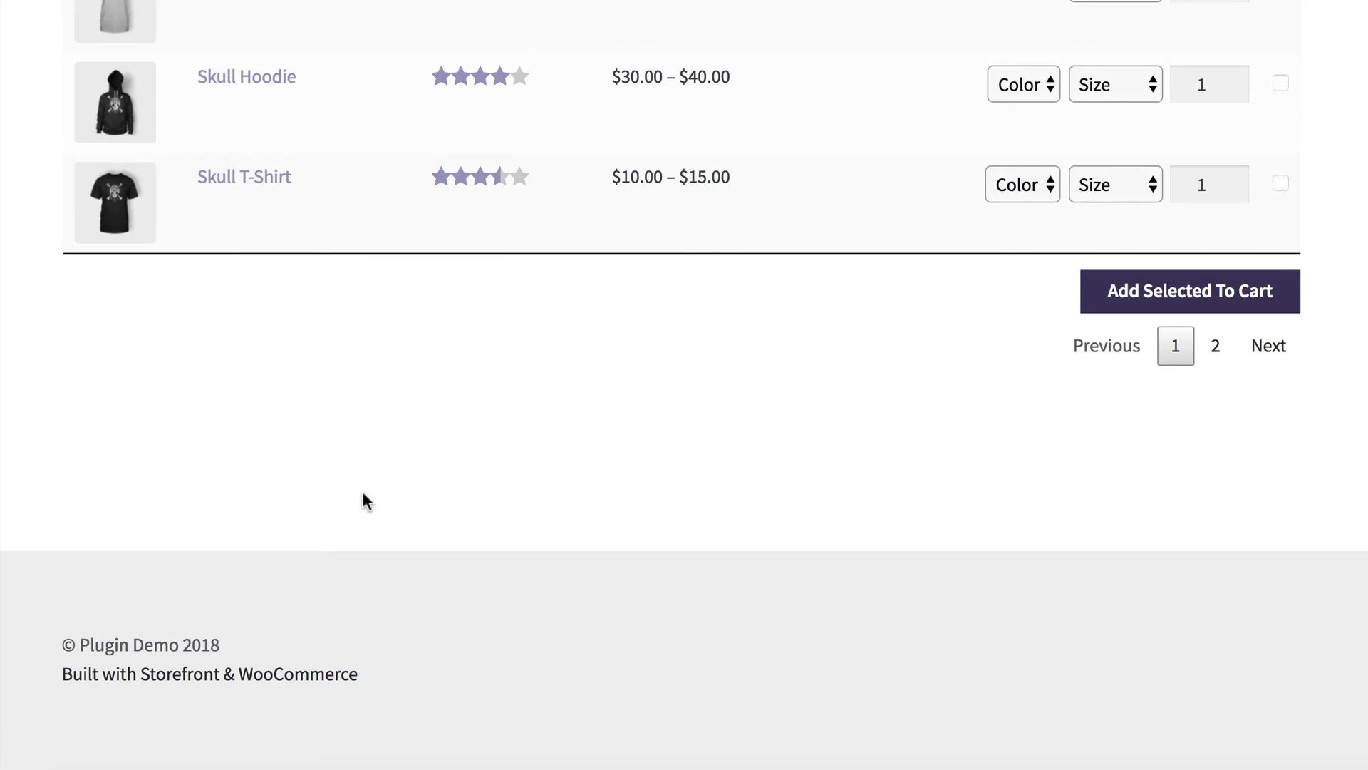
# Choose the Small size for the pink Ninja Hoodie in the product table and set its quantity to 2.
pyautogui.scroll(6, 362, 493)
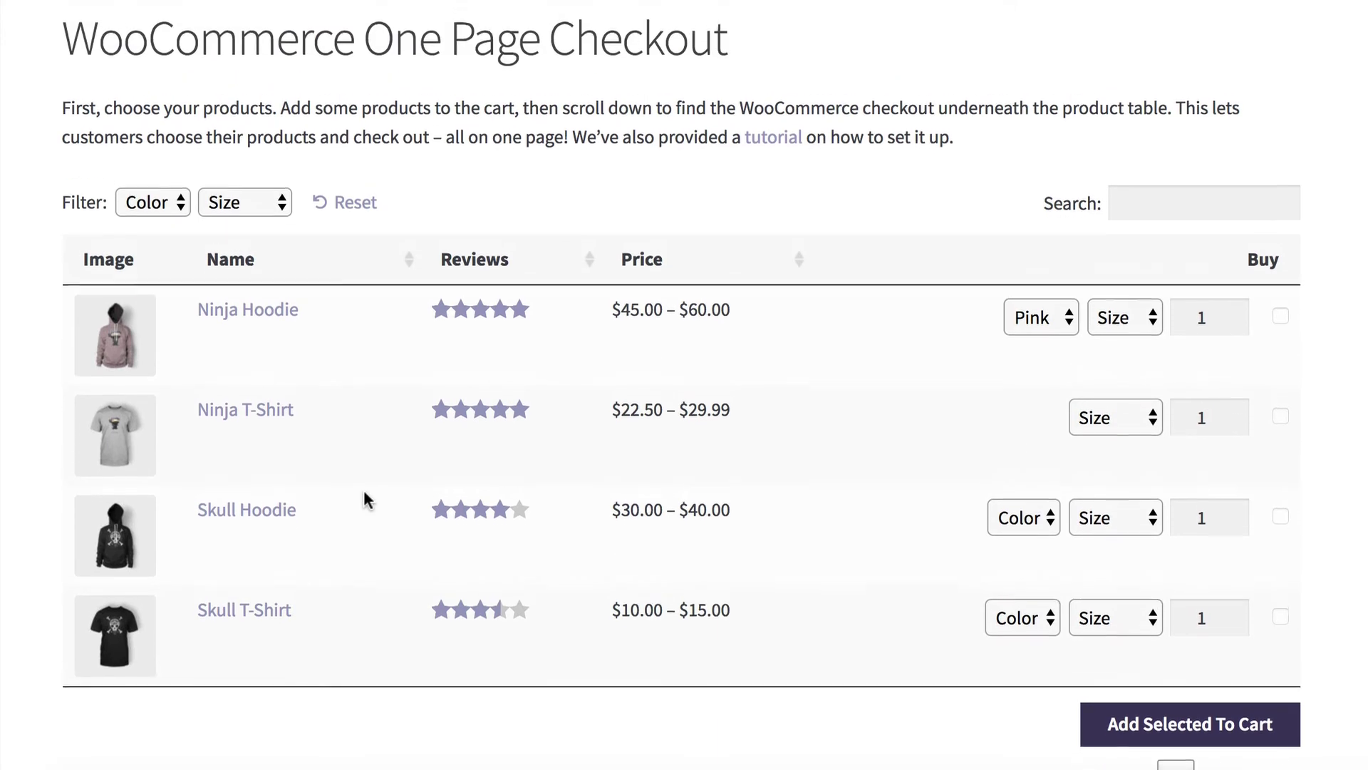
pyautogui.scroll(1, 363, 497)
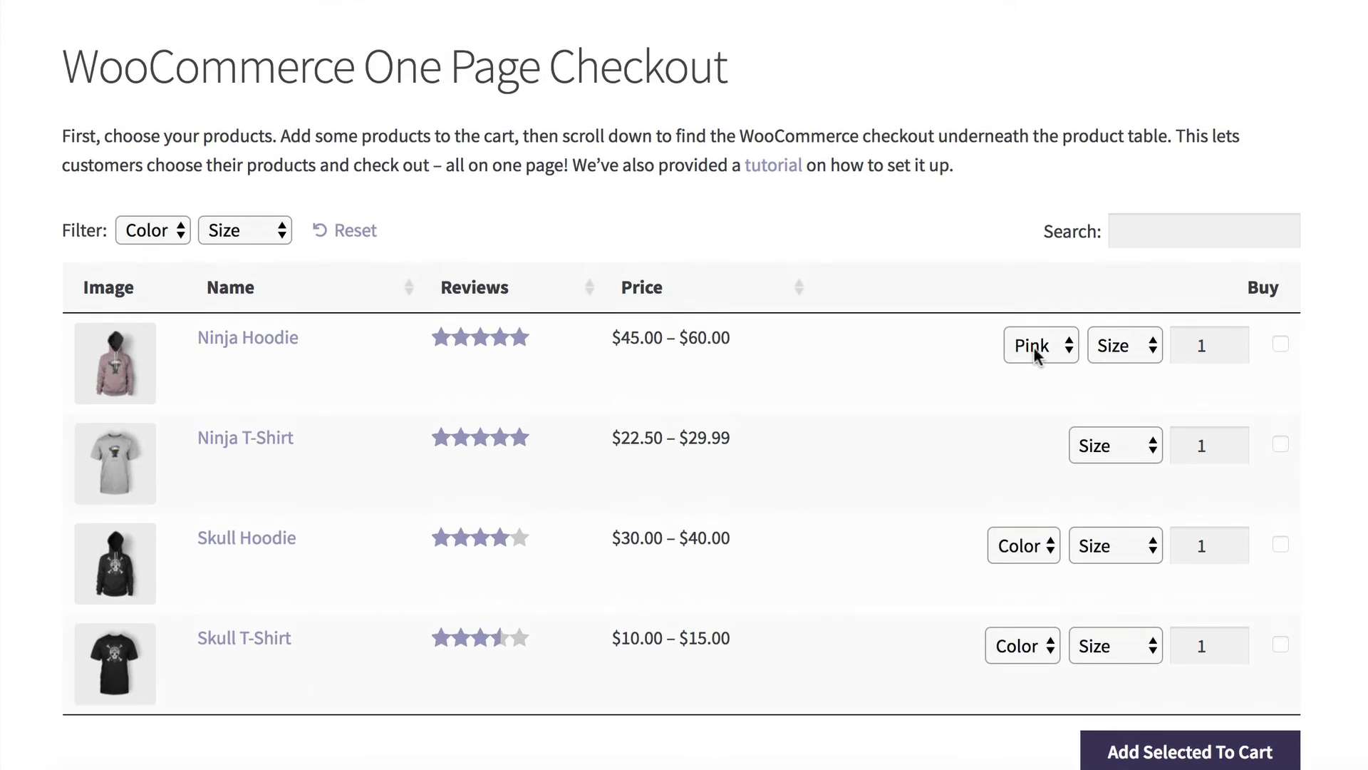
pyautogui.click(1116, 346)
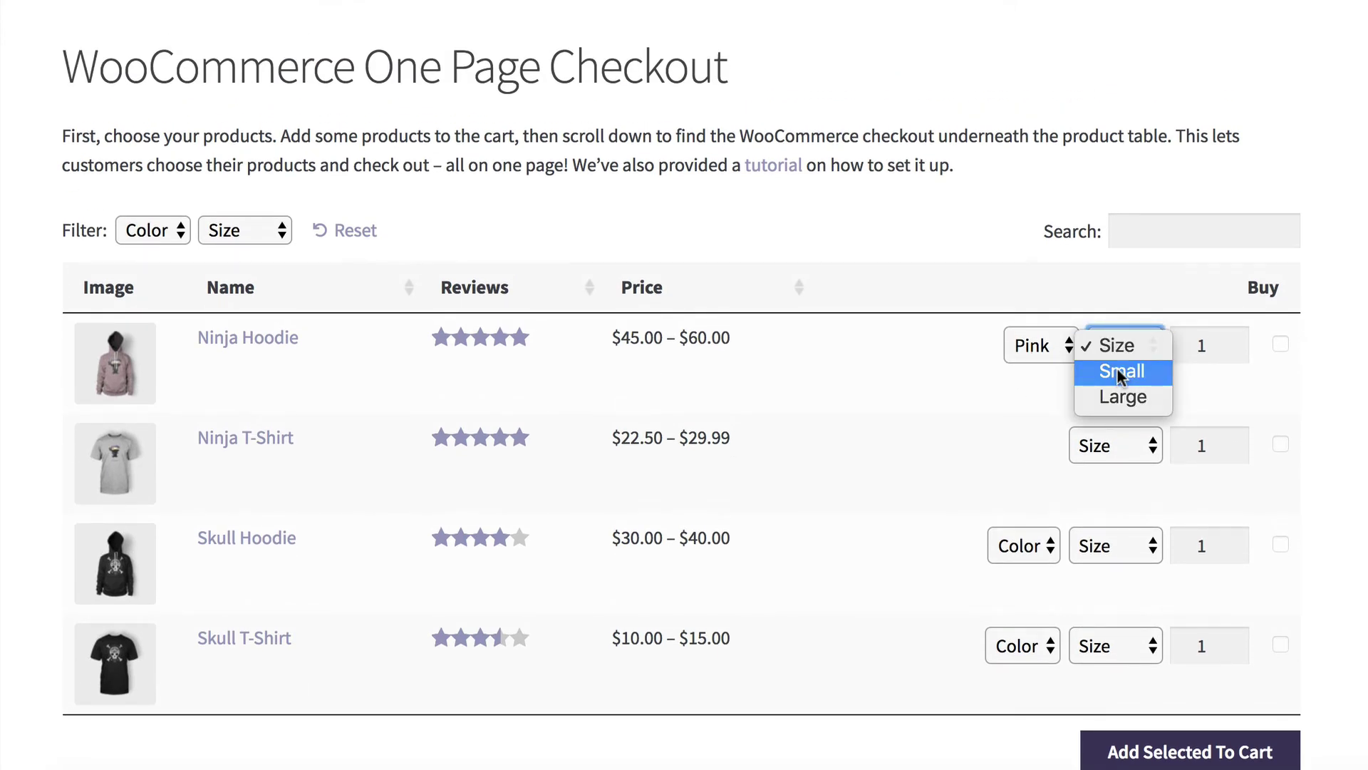
pyautogui.click(1121, 372)
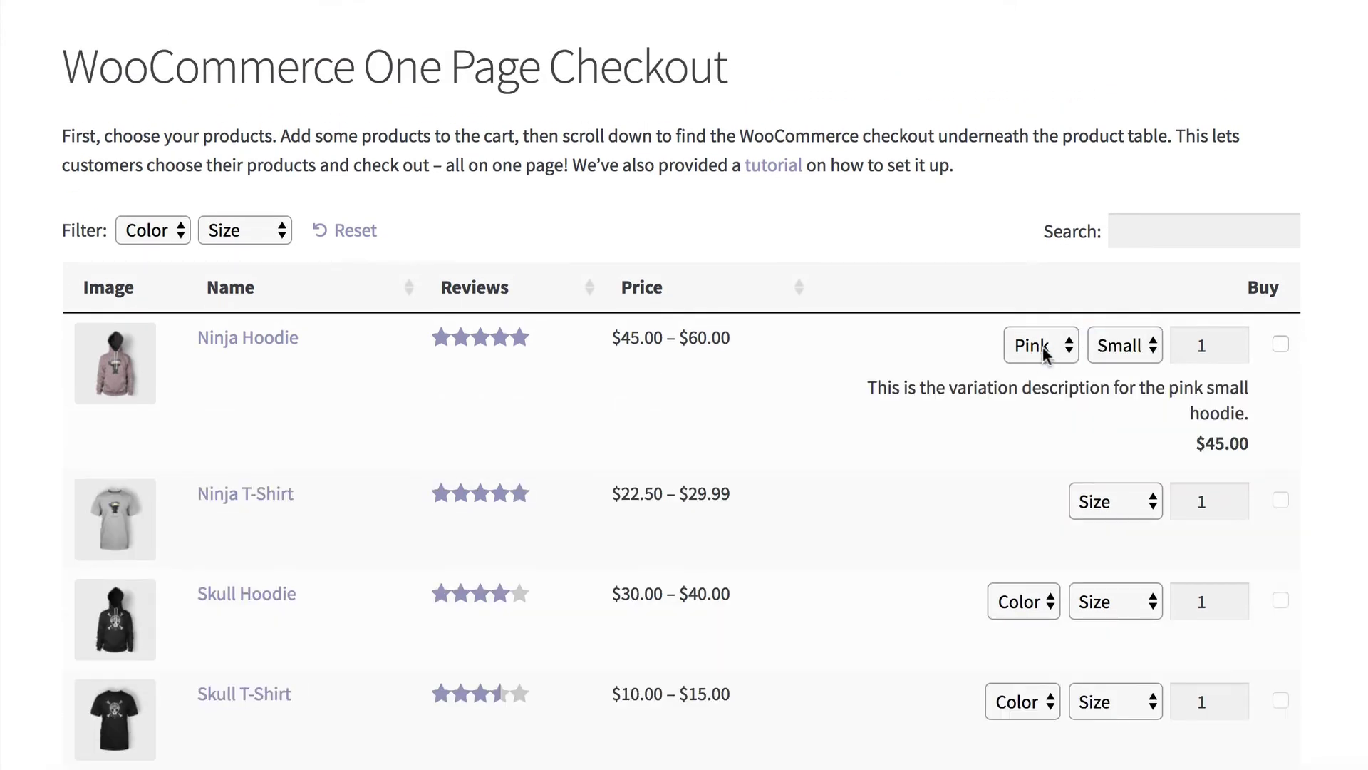
pyautogui.click(1238, 342)
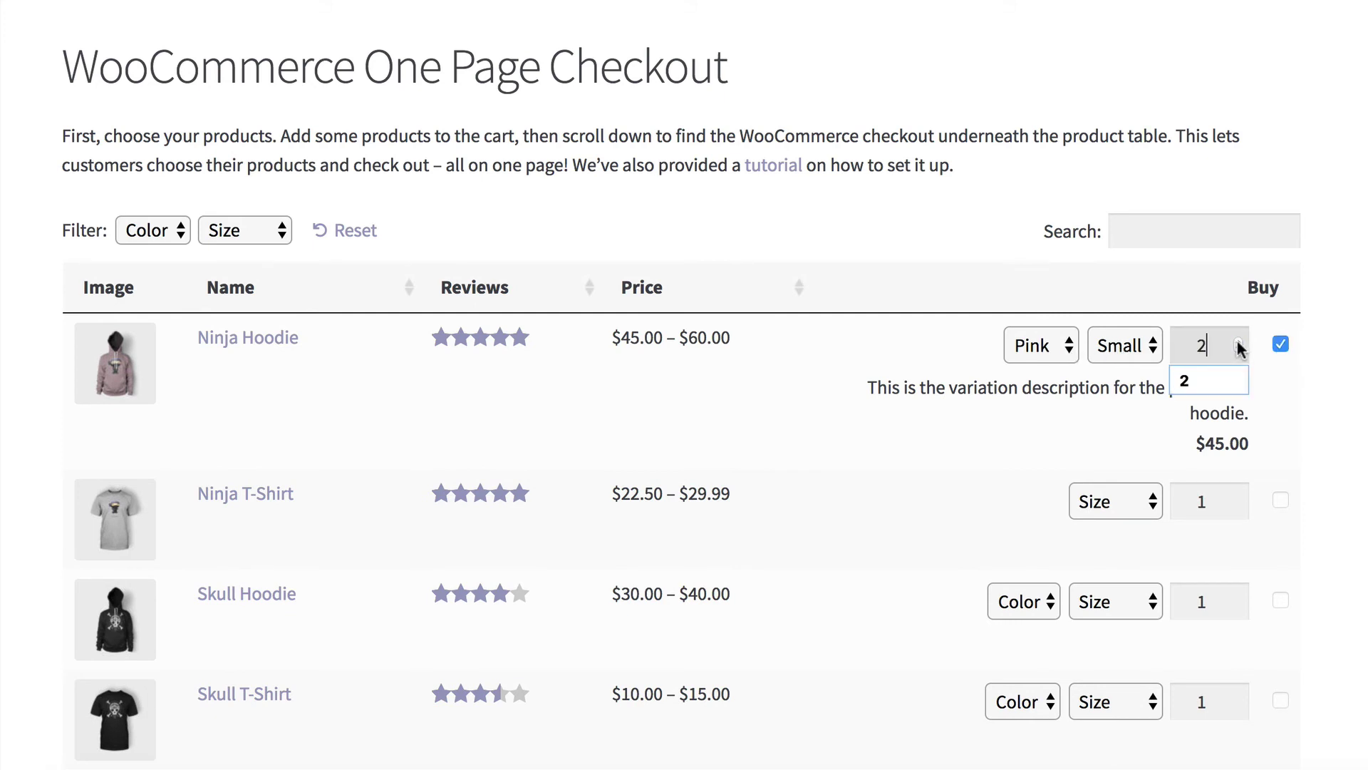
pyautogui.click(1127, 400)
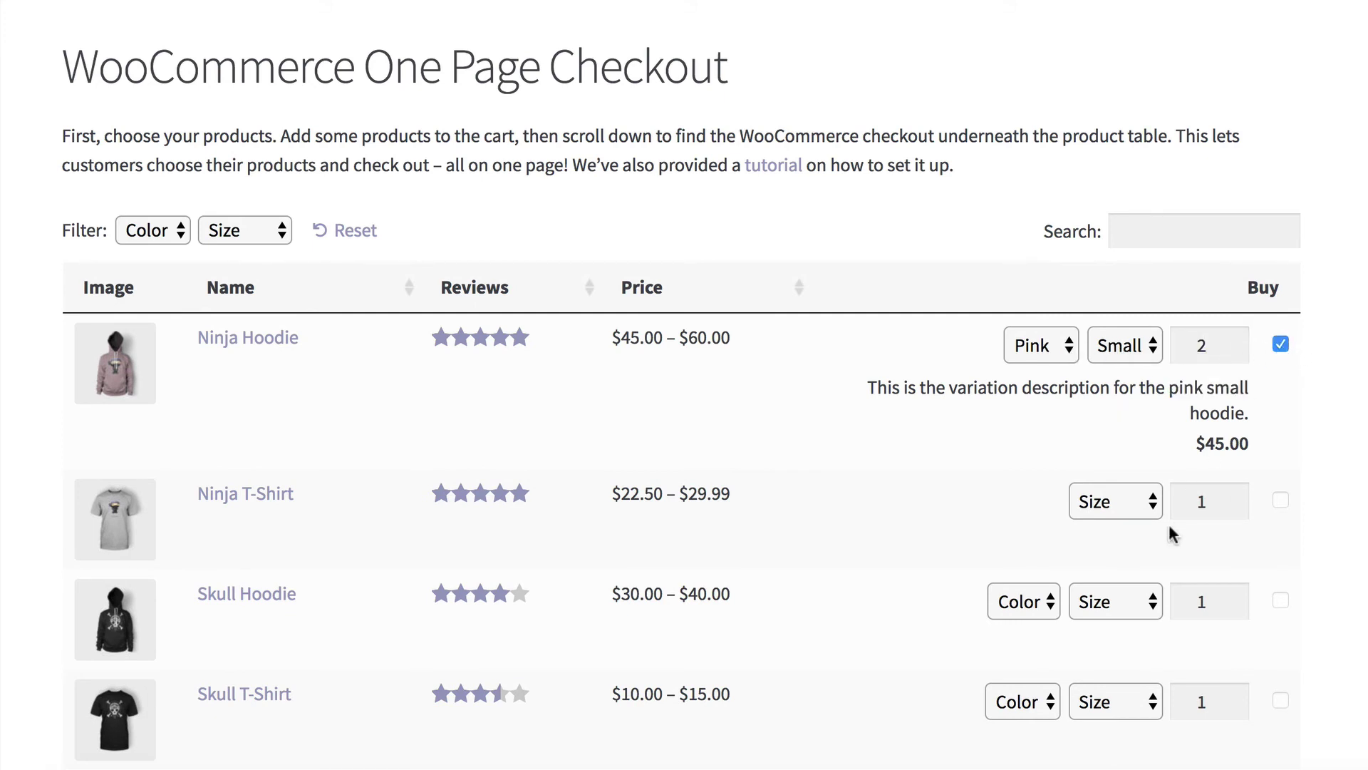
# Choose the Medium size for the Ninja T-Shirt, select it for purchase and add the selected products to the cart.
pyautogui.click(1151, 510)
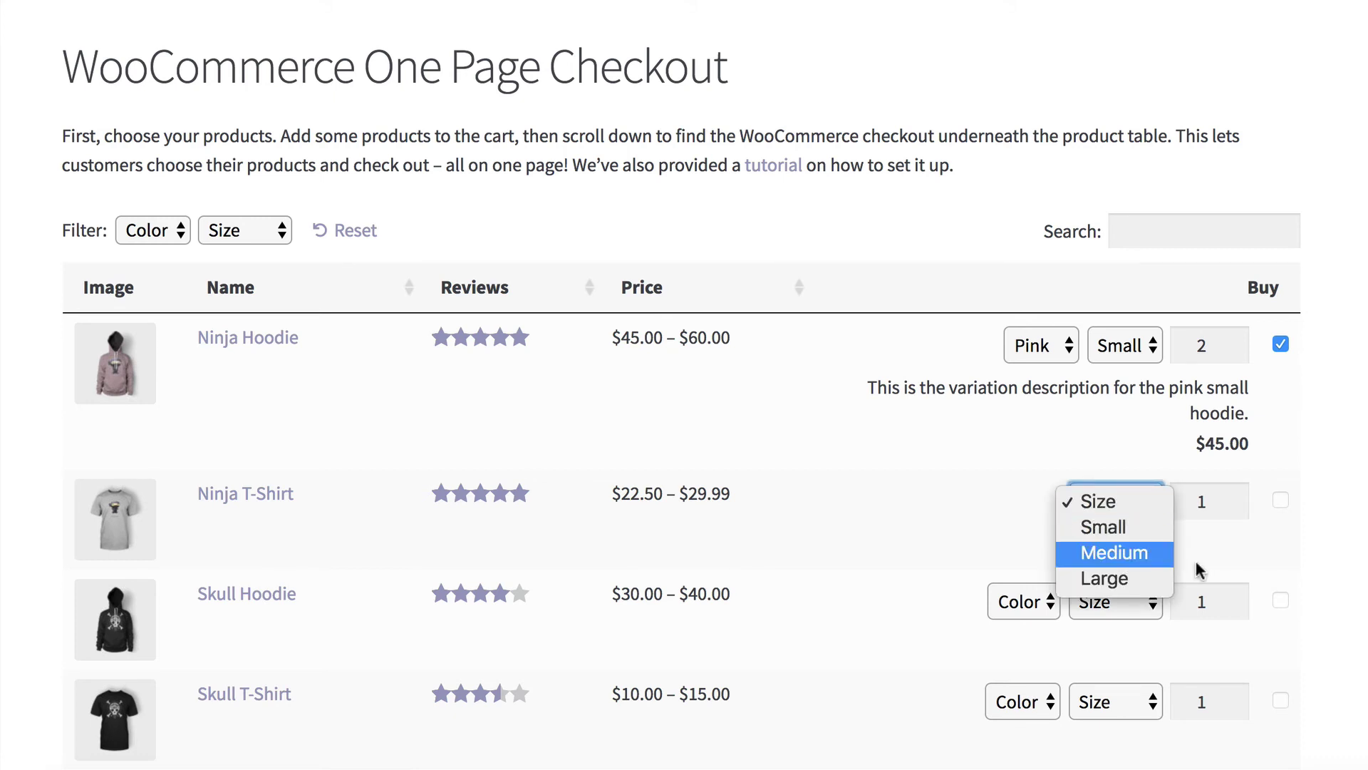
pyautogui.click(1156, 563)
pyautogui.click(1281, 500)
pyautogui.scroll(-2, 1273, 555)
pyautogui.scroll(-2, 1271, 545)
pyautogui.click(1097, 674)
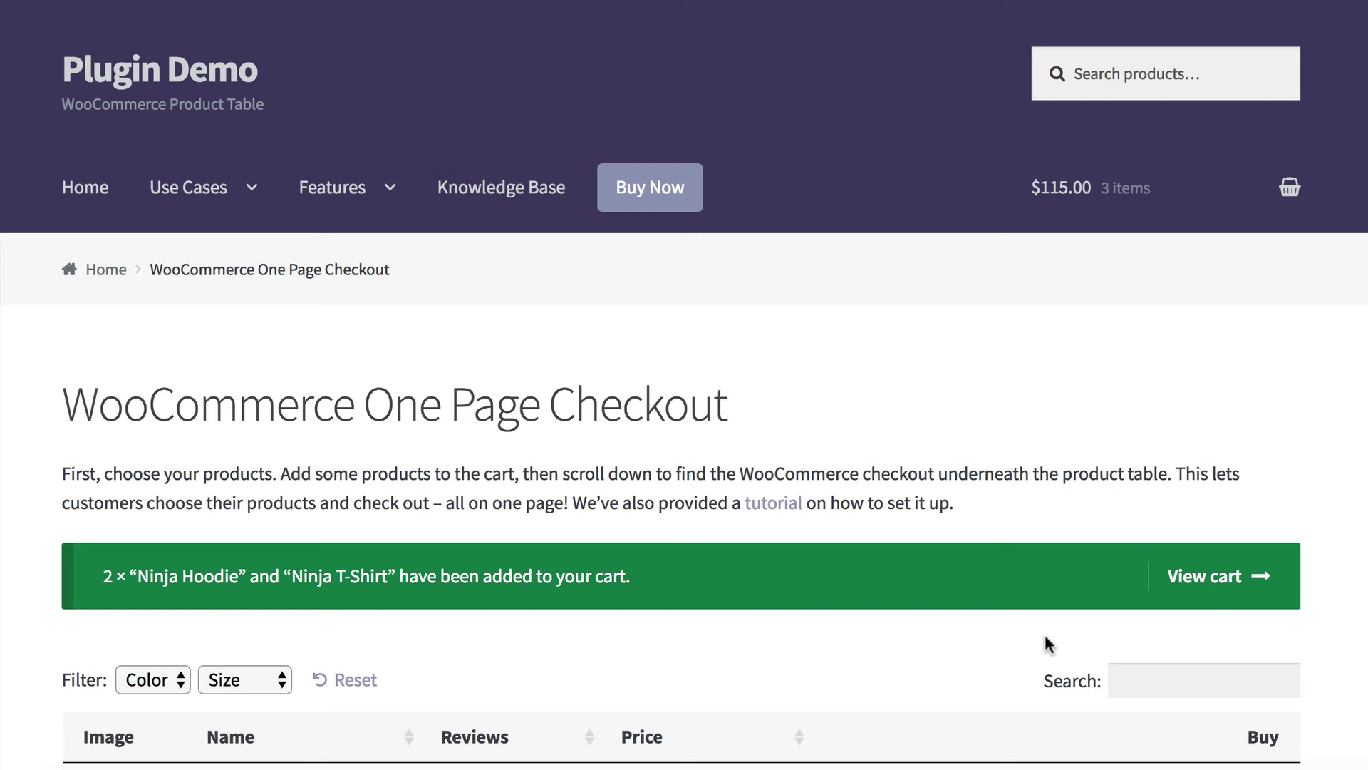
# Examine the one-page checkout, including the billing details, order summary, order notes, intro text and product table above the form.
pyautogui.scroll(-4, 1045, 637)
pyautogui.scroll(-2, 1046, 645)
pyautogui.scroll(-15, 619, 333)
pyautogui.scroll(-1, 616, 326)
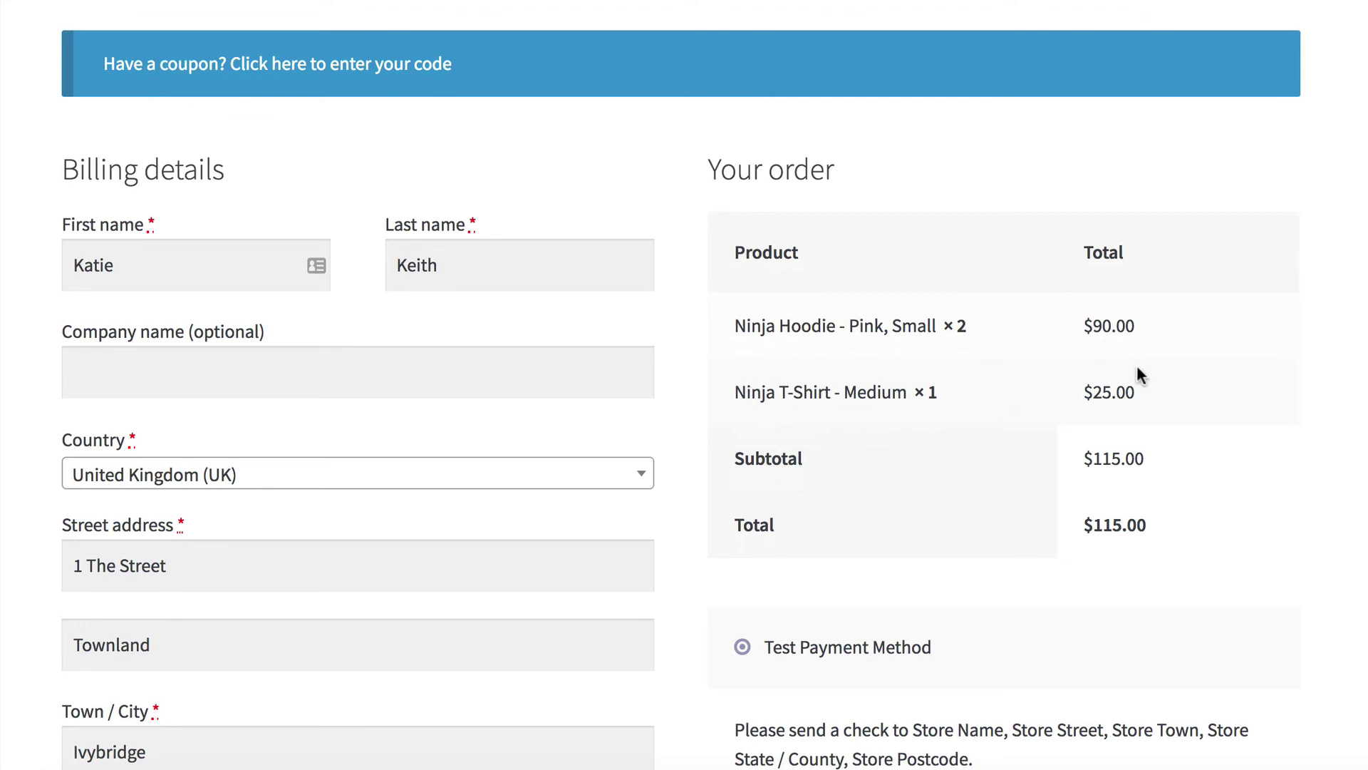
pyautogui.scroll(-10, 575, 588)
pyautogui.scroll(-4, 582, 584)
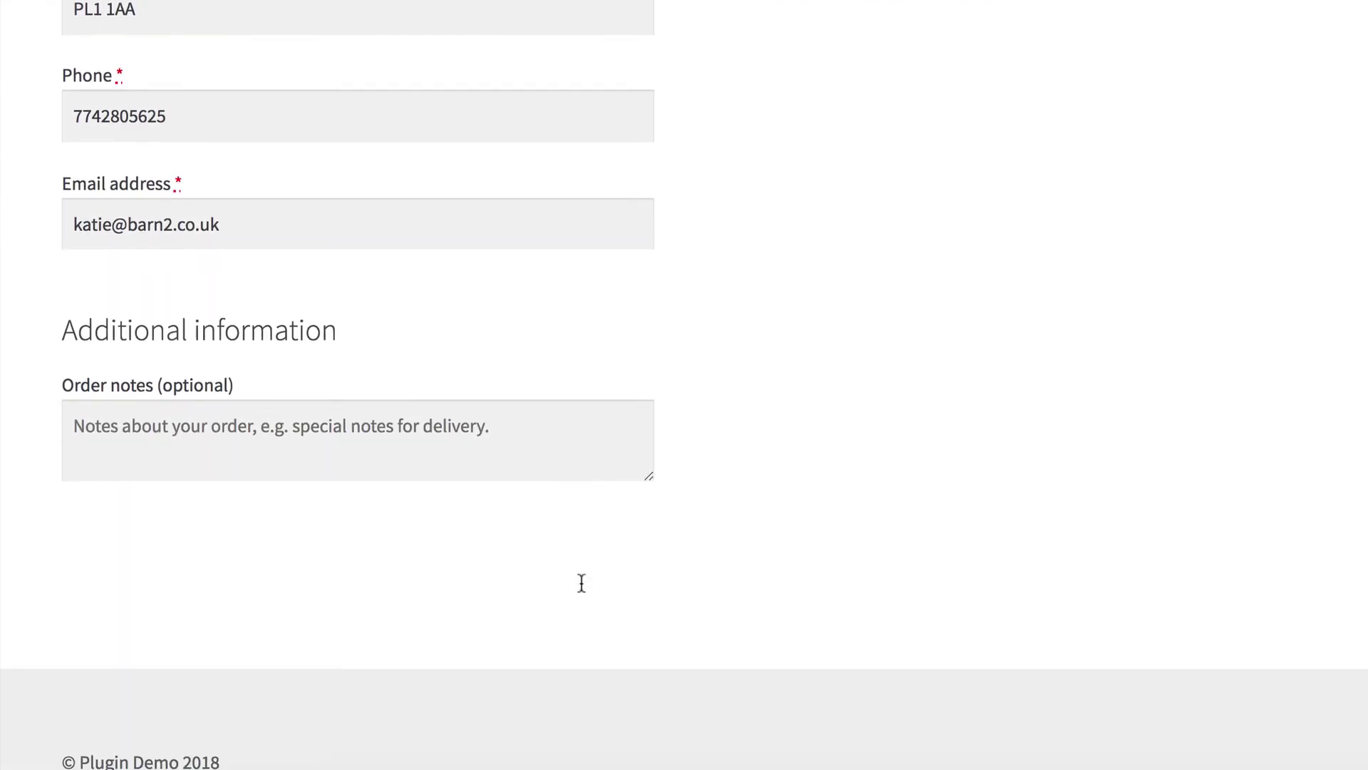
pyautogui.scroll(20, 588, 579)
pyautogui.scroll(7, 597, 583)
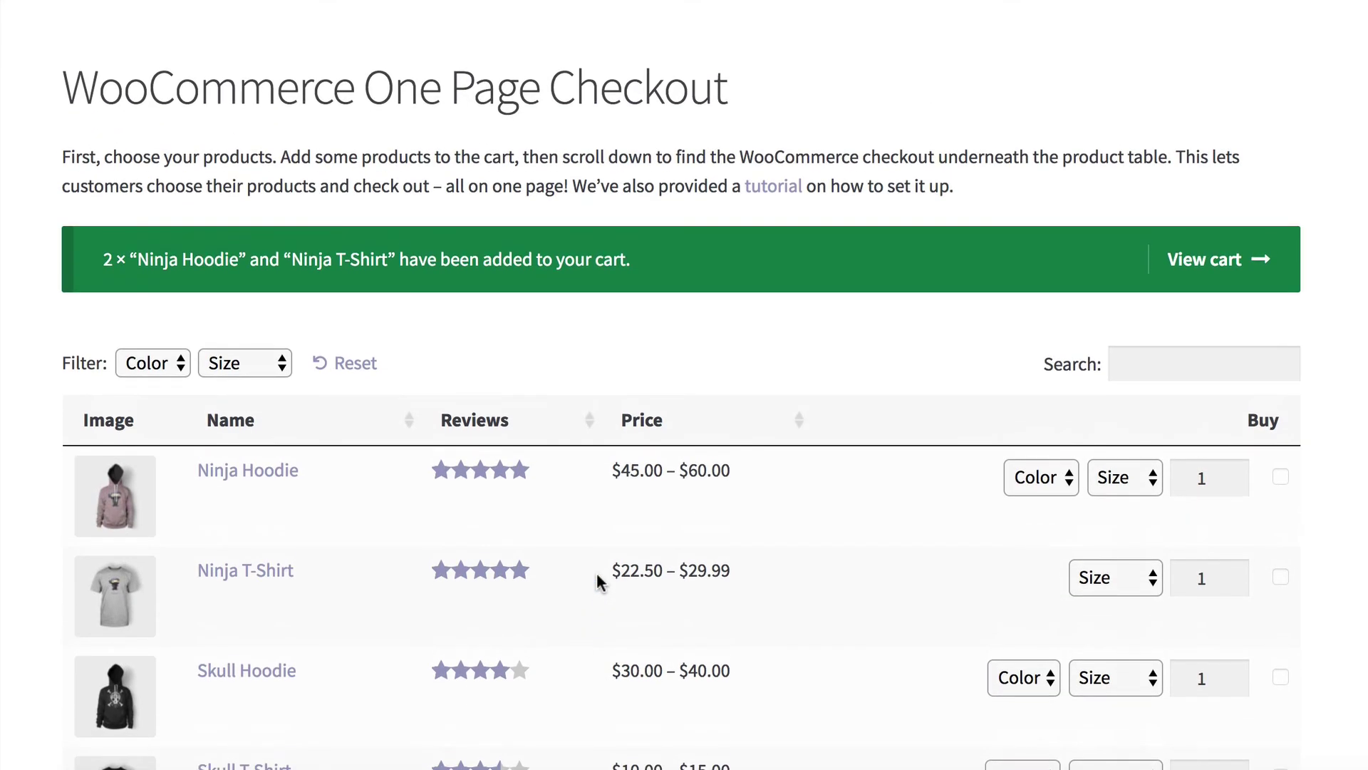
pyautogui.moveTo(334, 158); pyautogui.dragTo(542, 192)
pyautogui.click(542, 193)
pyautogui.scroll(-4, 553, 425)
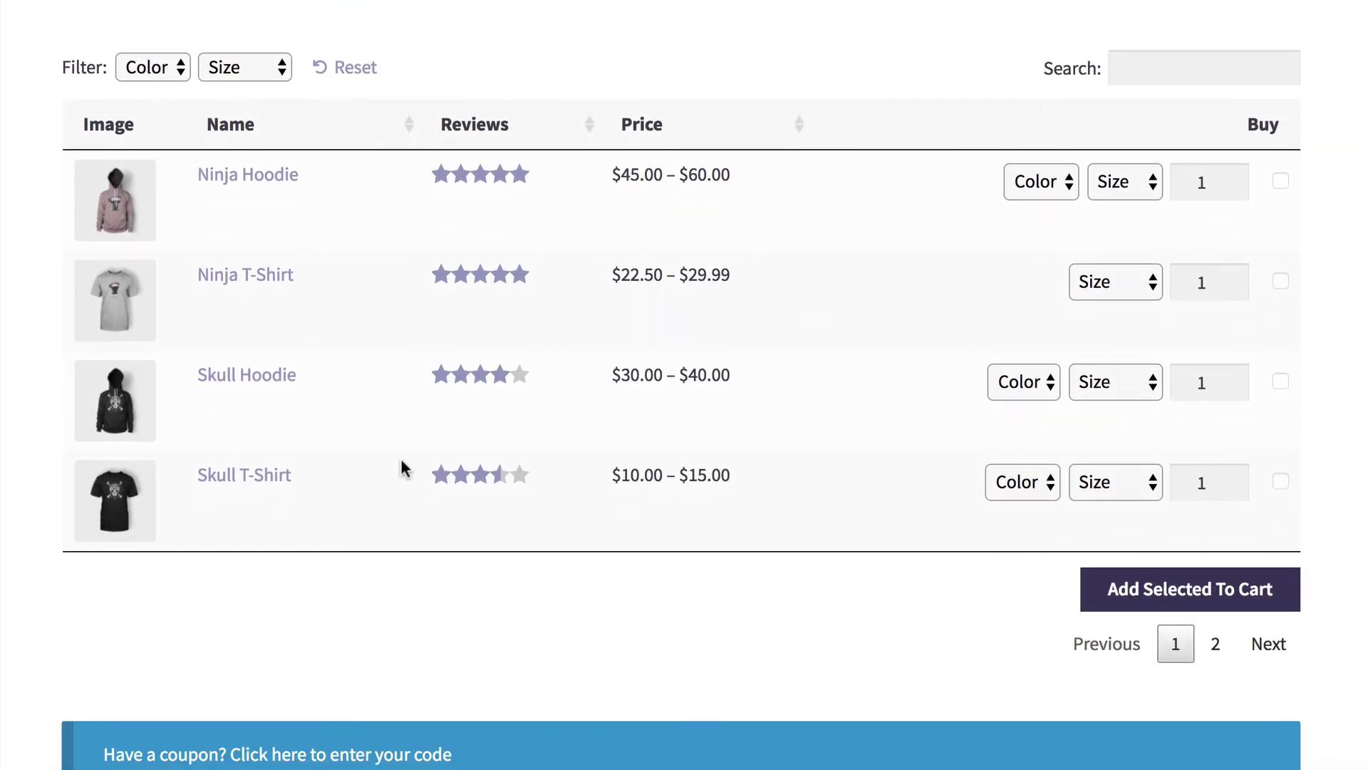
pyautogui.scroll(-5, 402, 470)
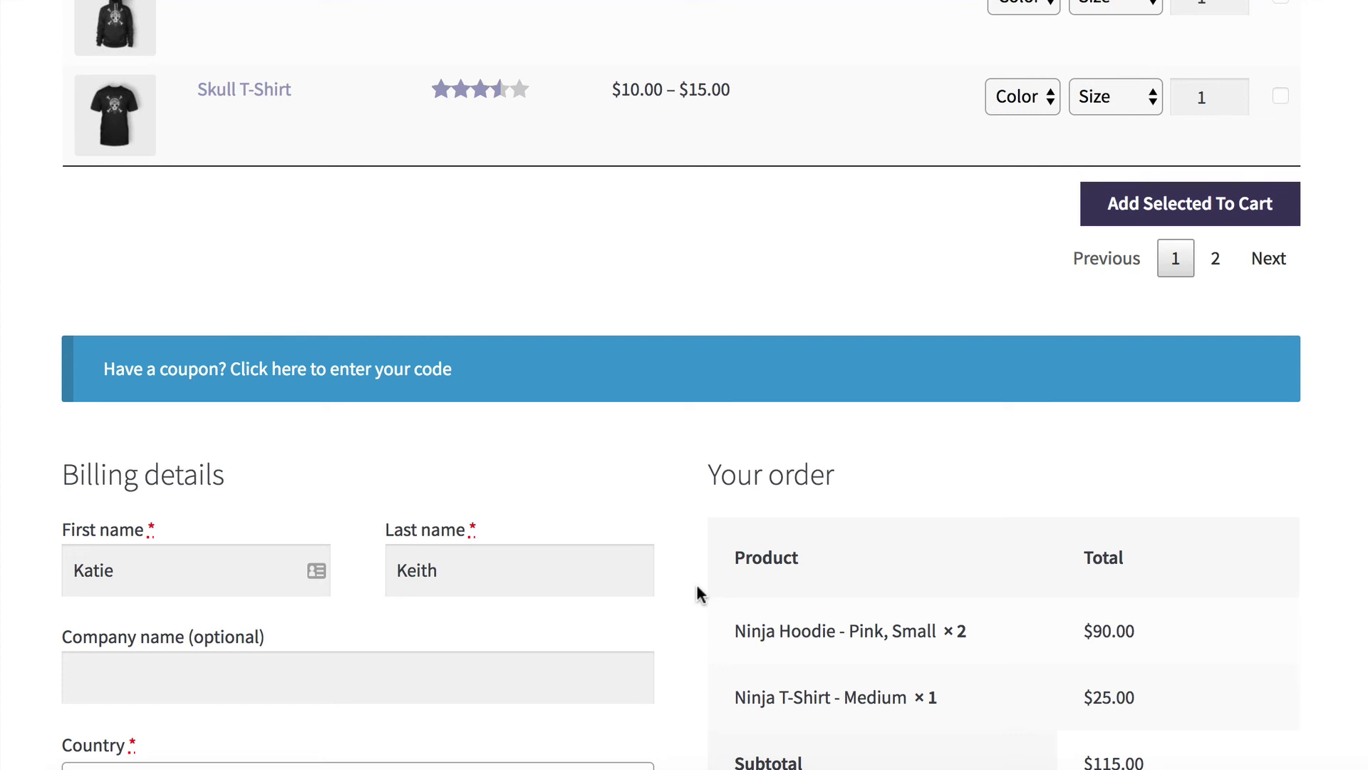
# In the cart, remove the Ninja T-Shirt and update the Ninja Hoodie quantity to 1.
pyautogui.scroll(10, 691, 585)
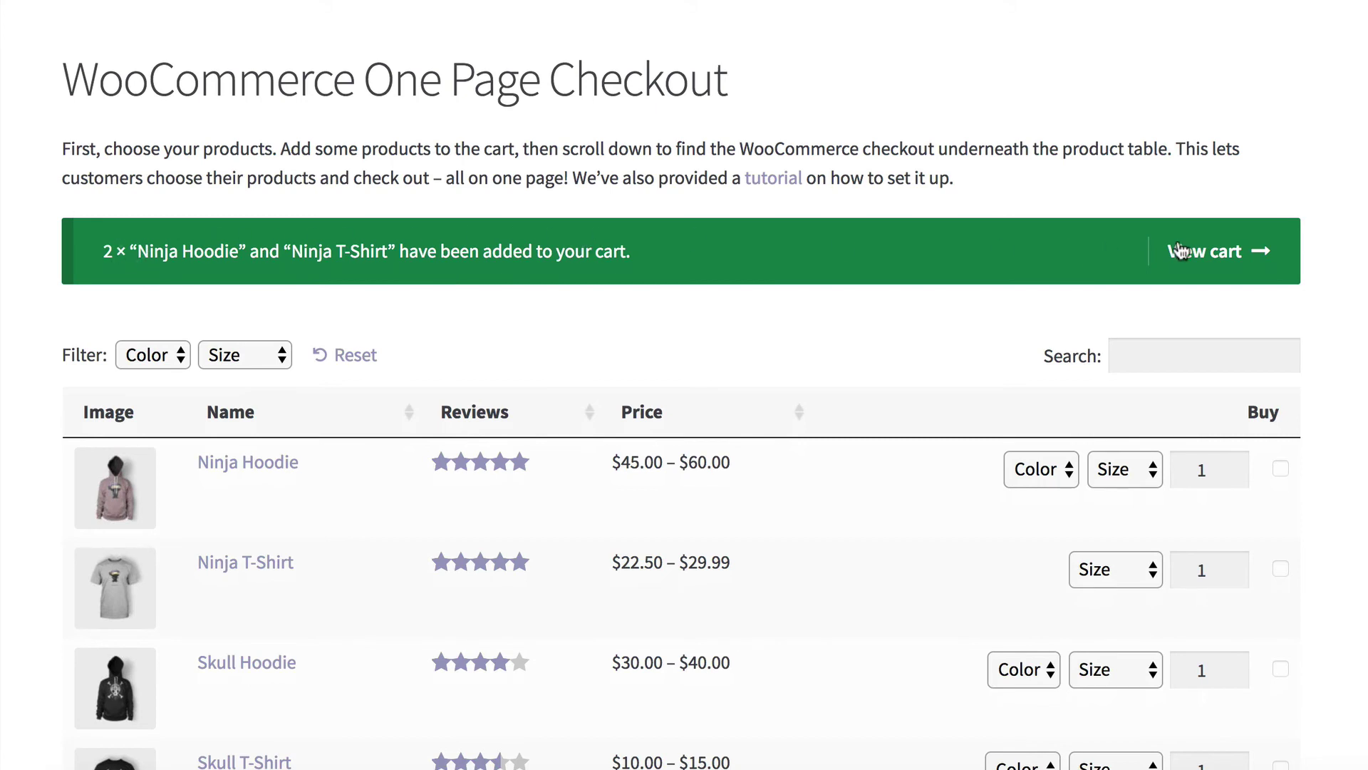
pyautogui.scroll(5, 1078, 250)
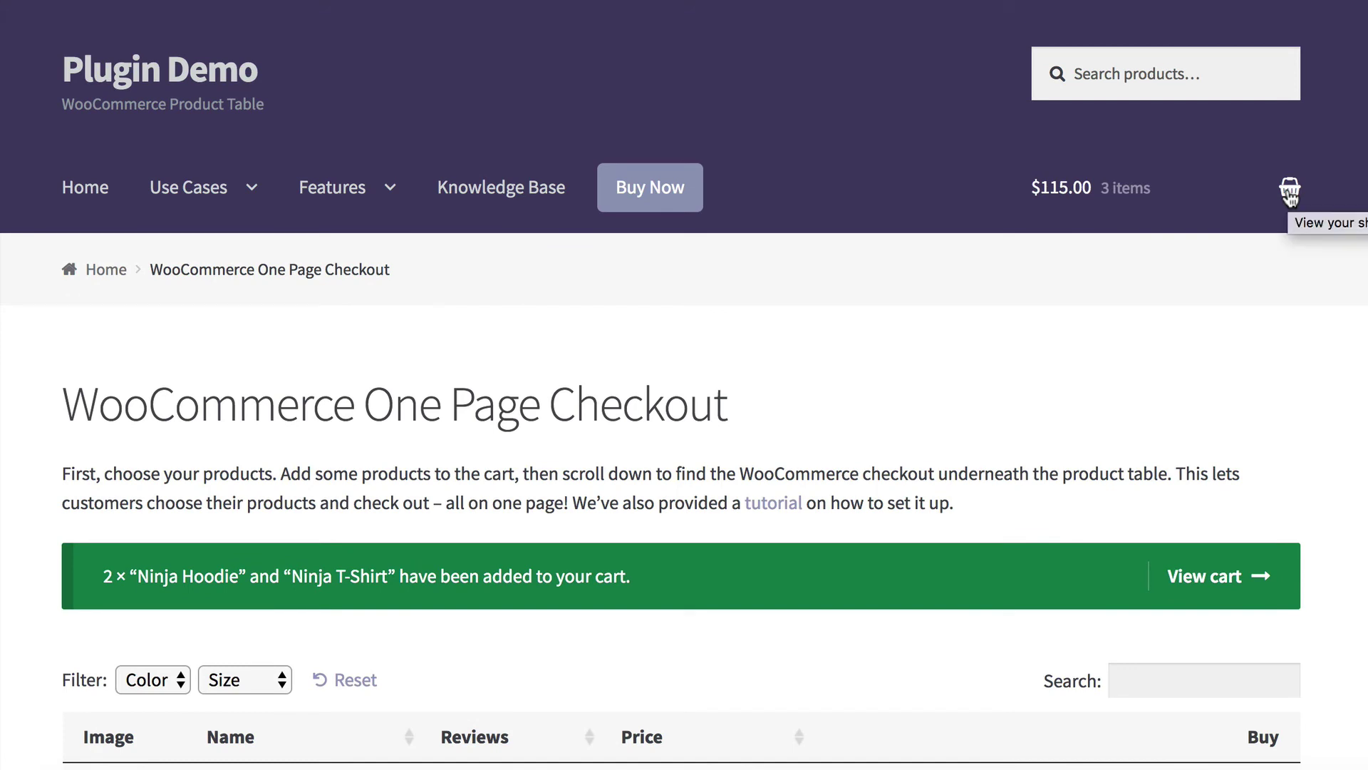
pyautogui.click(1210, 589)
pyautogui.scroll(-2, 1040, 595)
pyautogui.scroll(-3, 1039, 588)
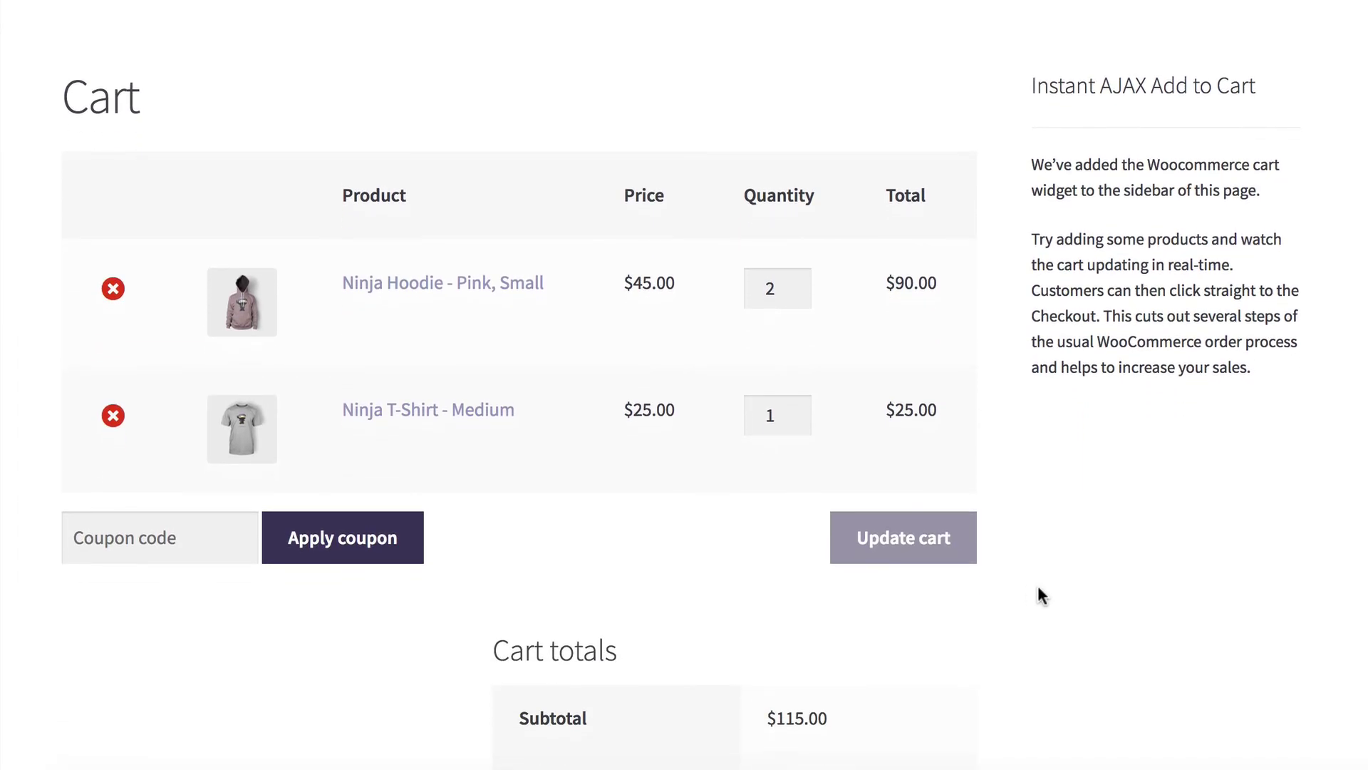
pyautogui.click(113, 416)
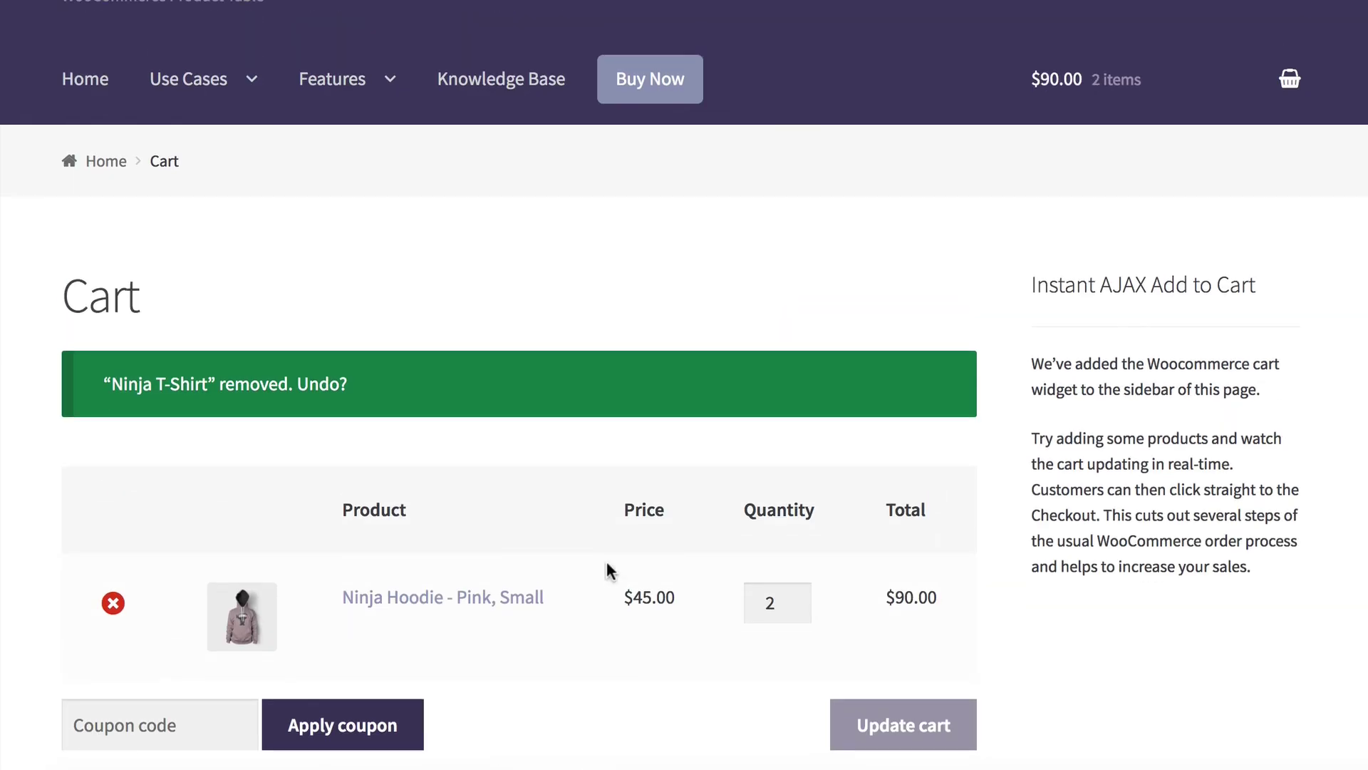
pyautogui.click(800, 610)
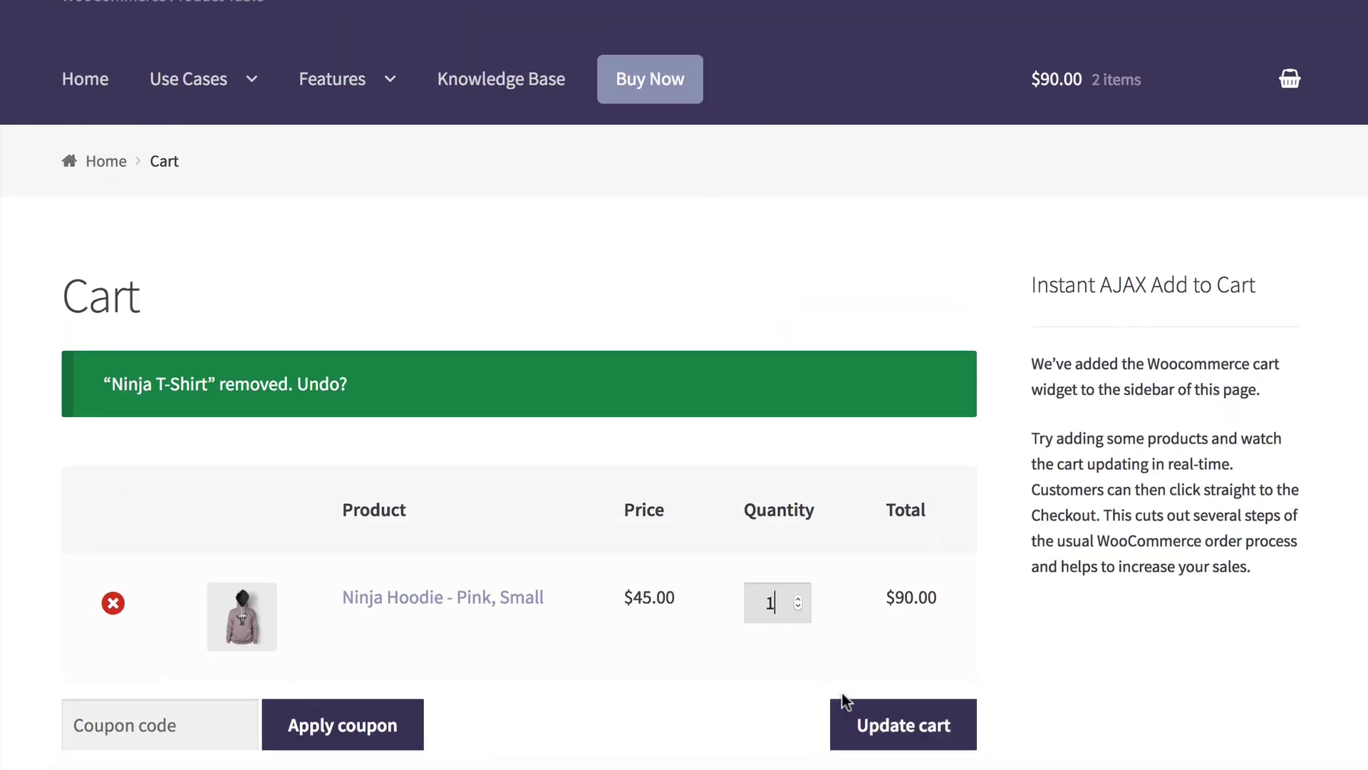
pyautogui.click(884, 720)
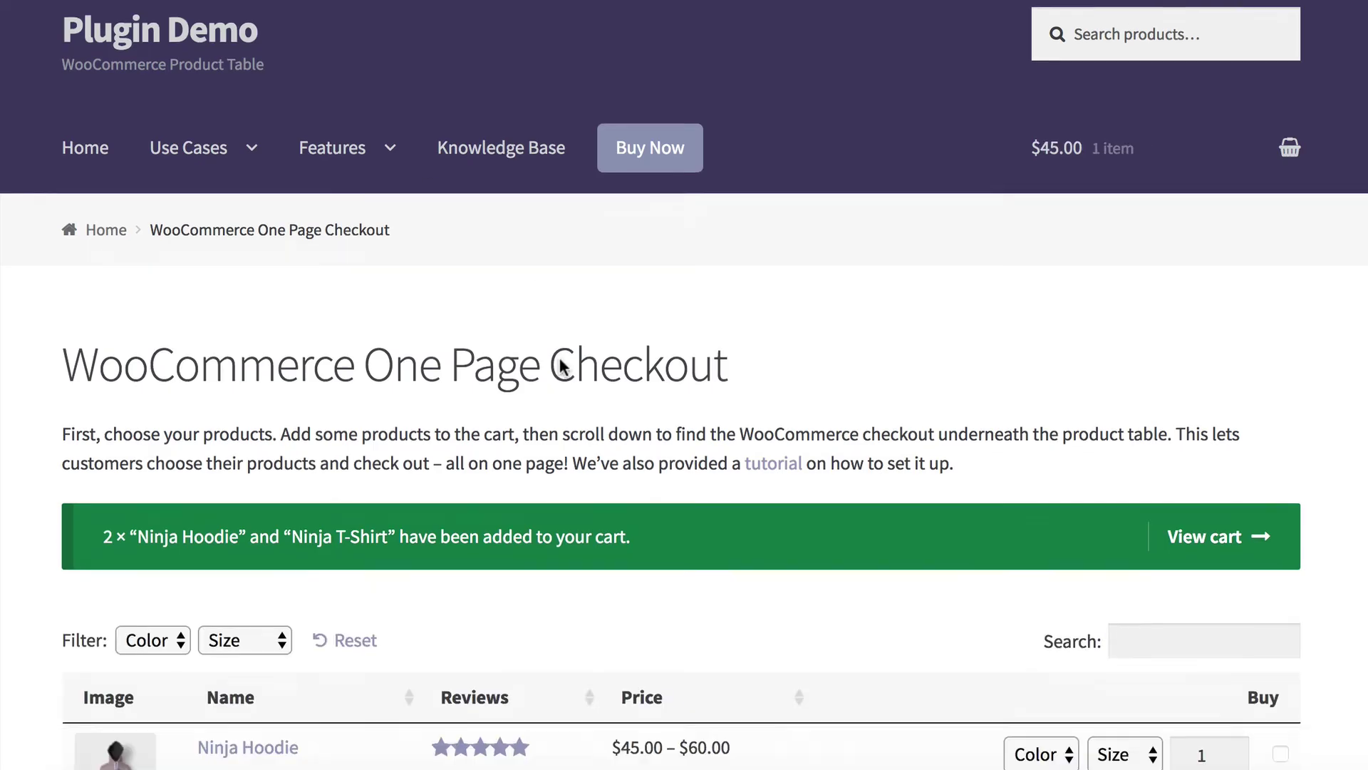
# Return to the one-page checkout and check the products listed in the order summary against the updated cart.
pyautogui.scroll(-18, 559, 365)
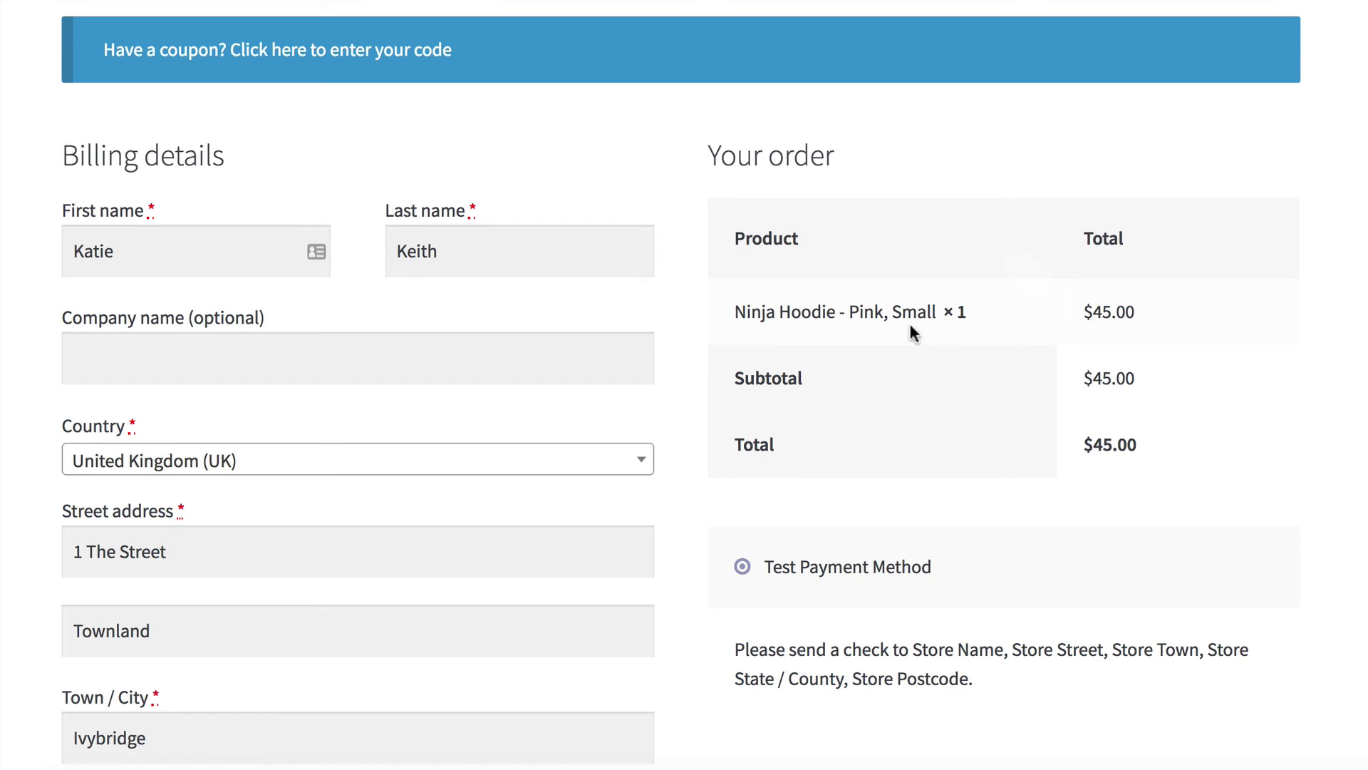
pyautogui.moveTo(873, 308); pyautogui.dragTo(731, 312)
pyautogui.click(776, 314)
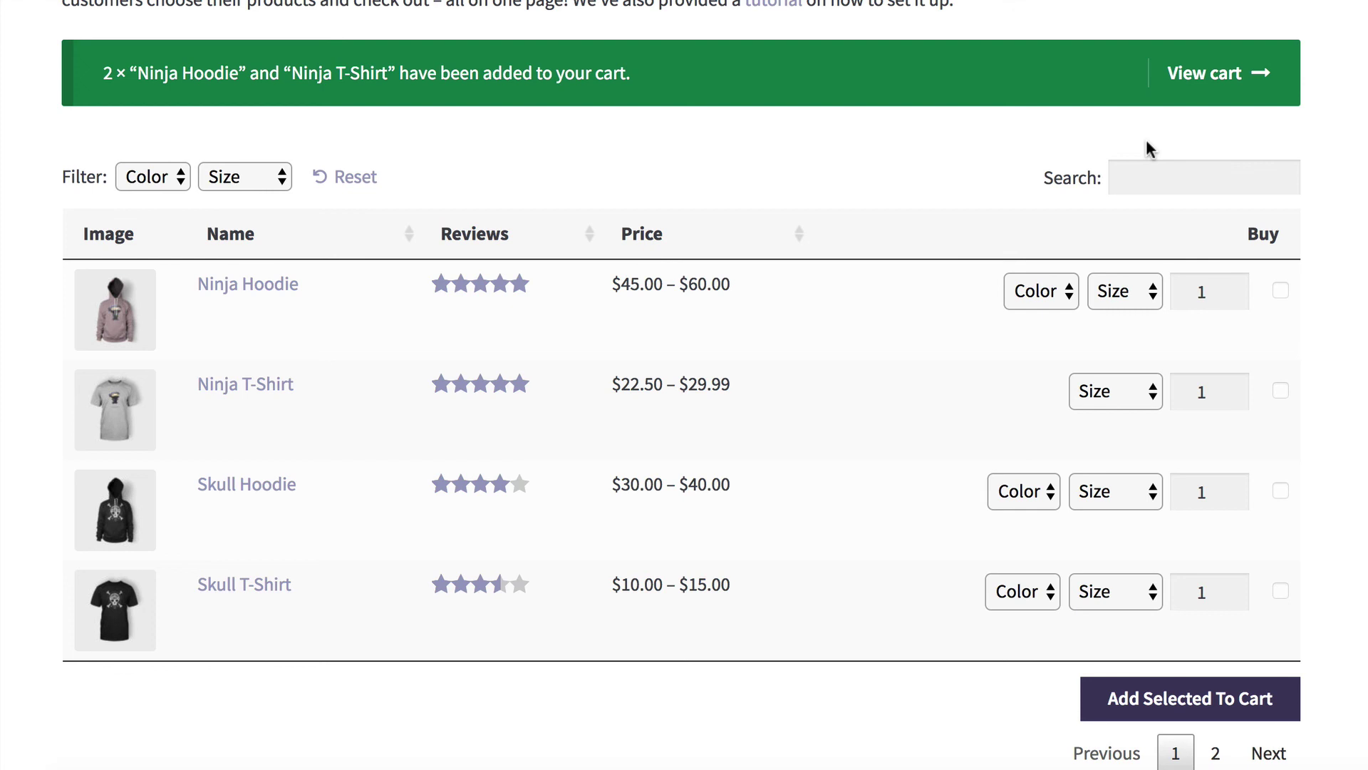
pyautogui.scroll(5, 1059, 244)
pyautogui.scroll(3, 1062, 246)
pyautogui.scroll(-3, 1059, 237)
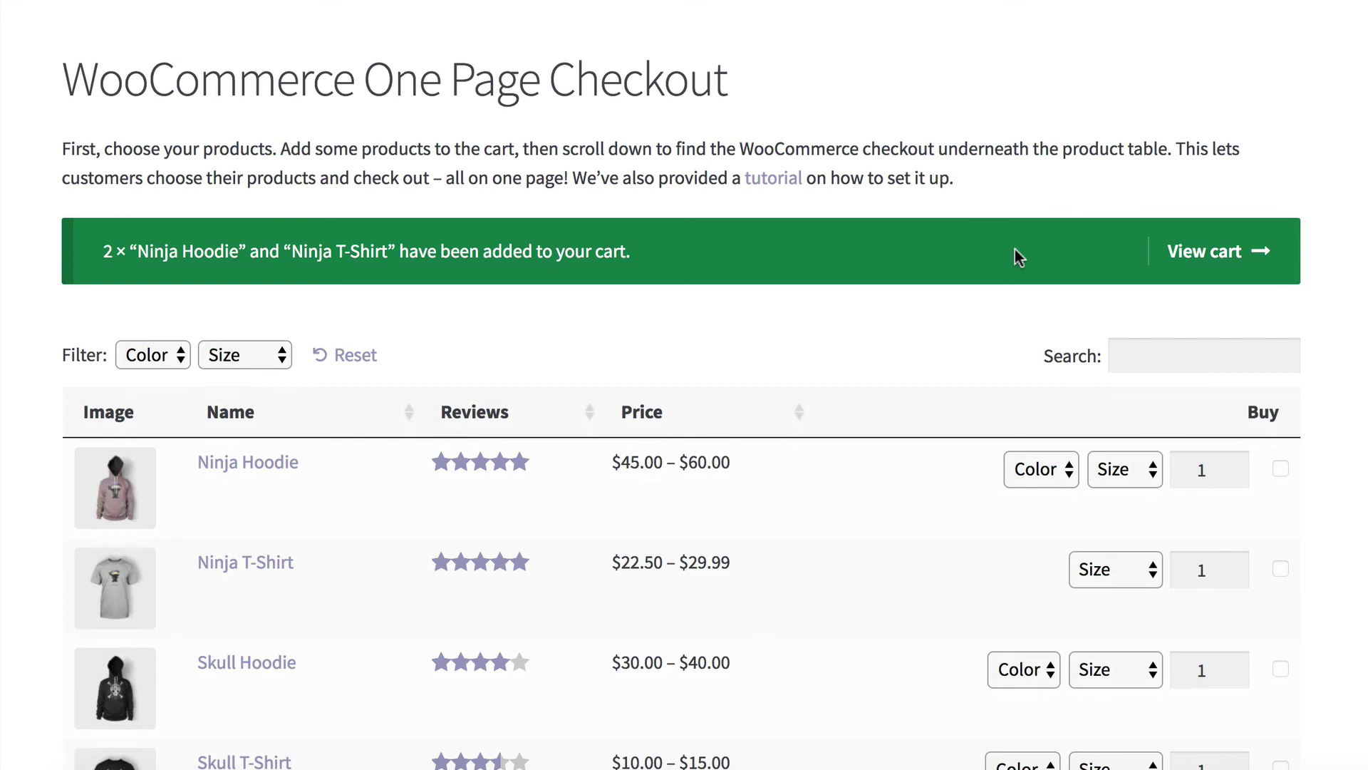
pyautogui.scroll(1, 1015, 250)
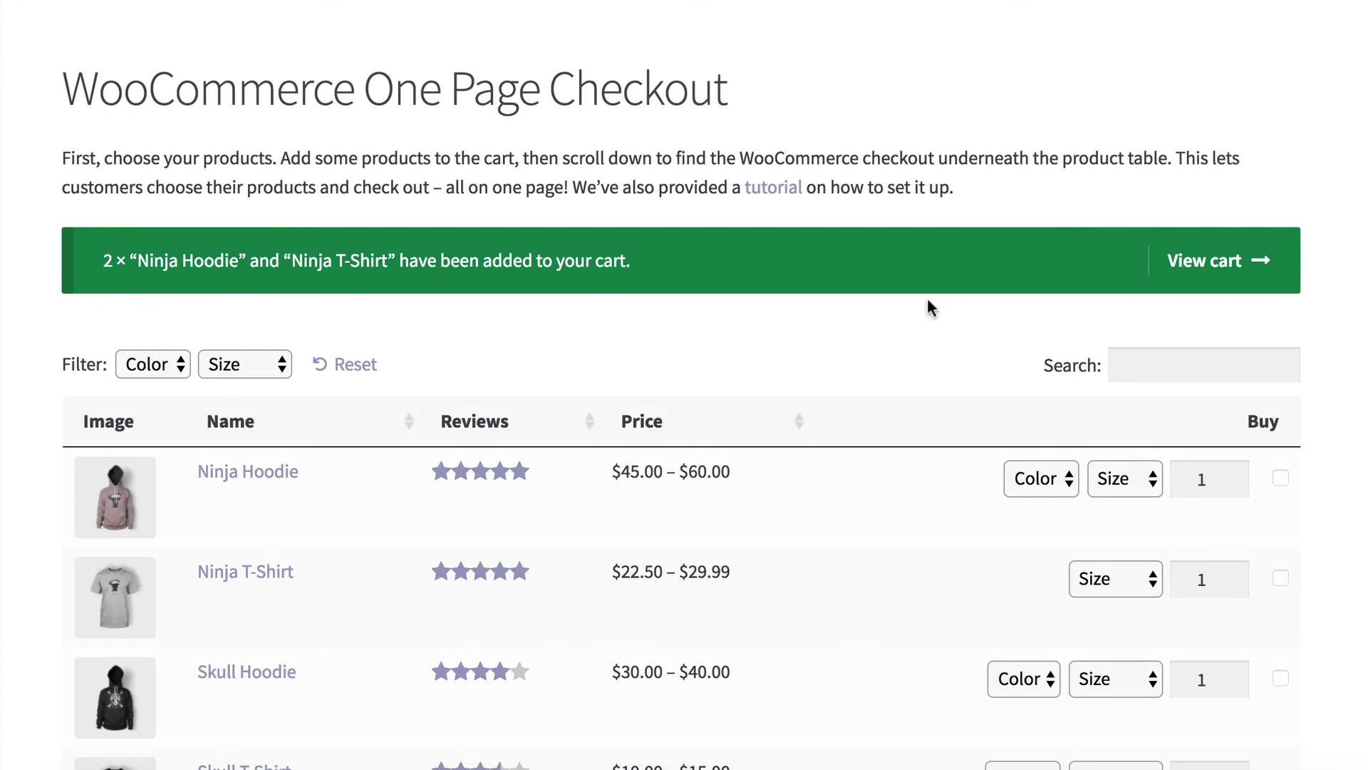
# Place the order from the checkout form below the product table using the Test Payment Method.
pyautogui.scroll(-3, 926, 305)
pyautogui.scroll(-5, 927, 308)
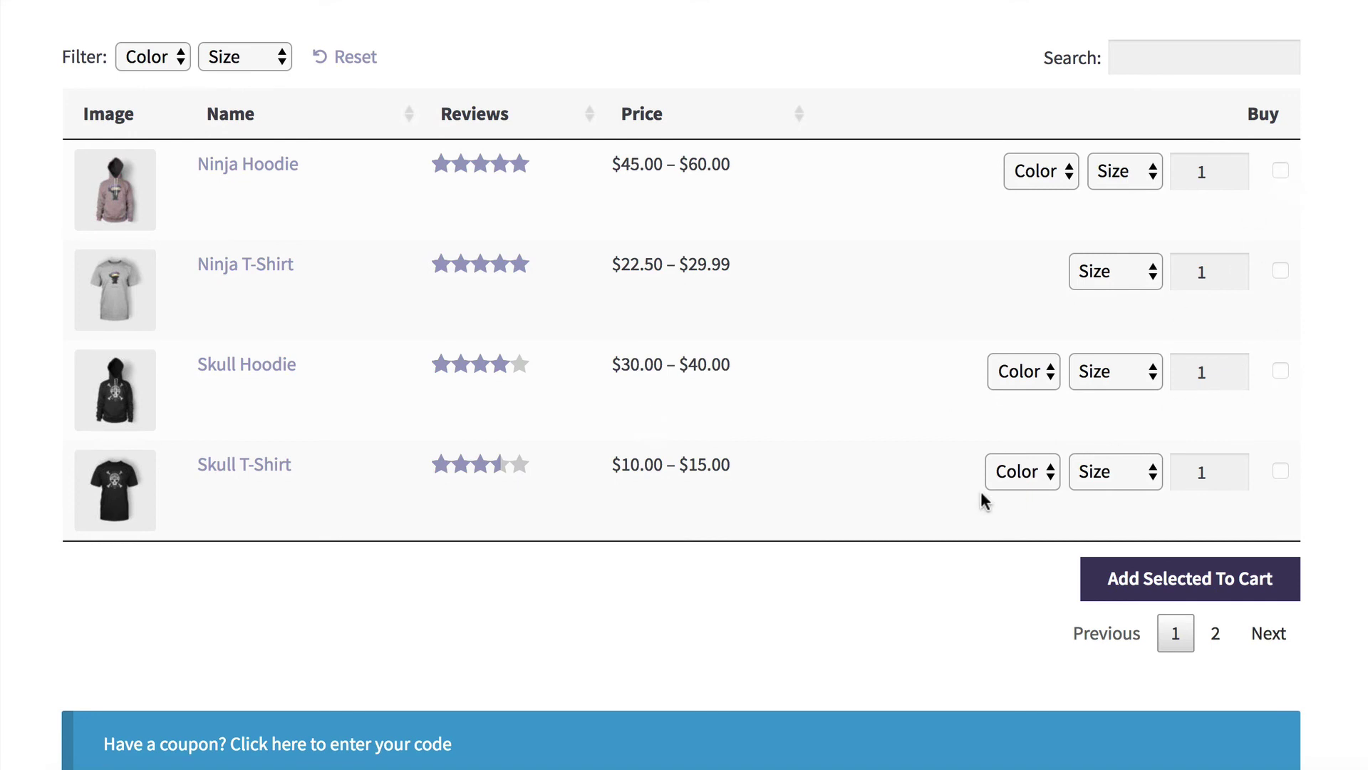
pyautogui.scroll(-15, 981, 494)
pyautogui.scroll(-4, 981, 490)
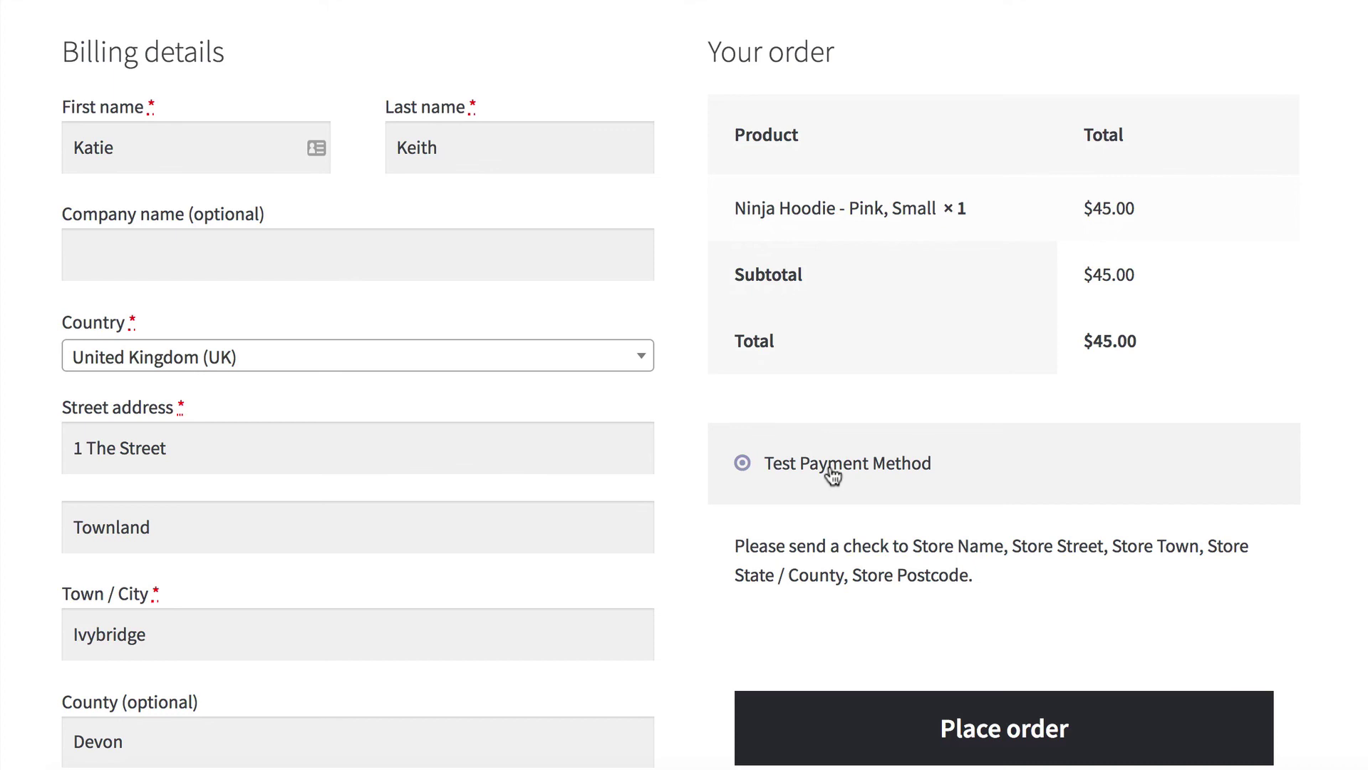
pyautogui.click(979, 727)
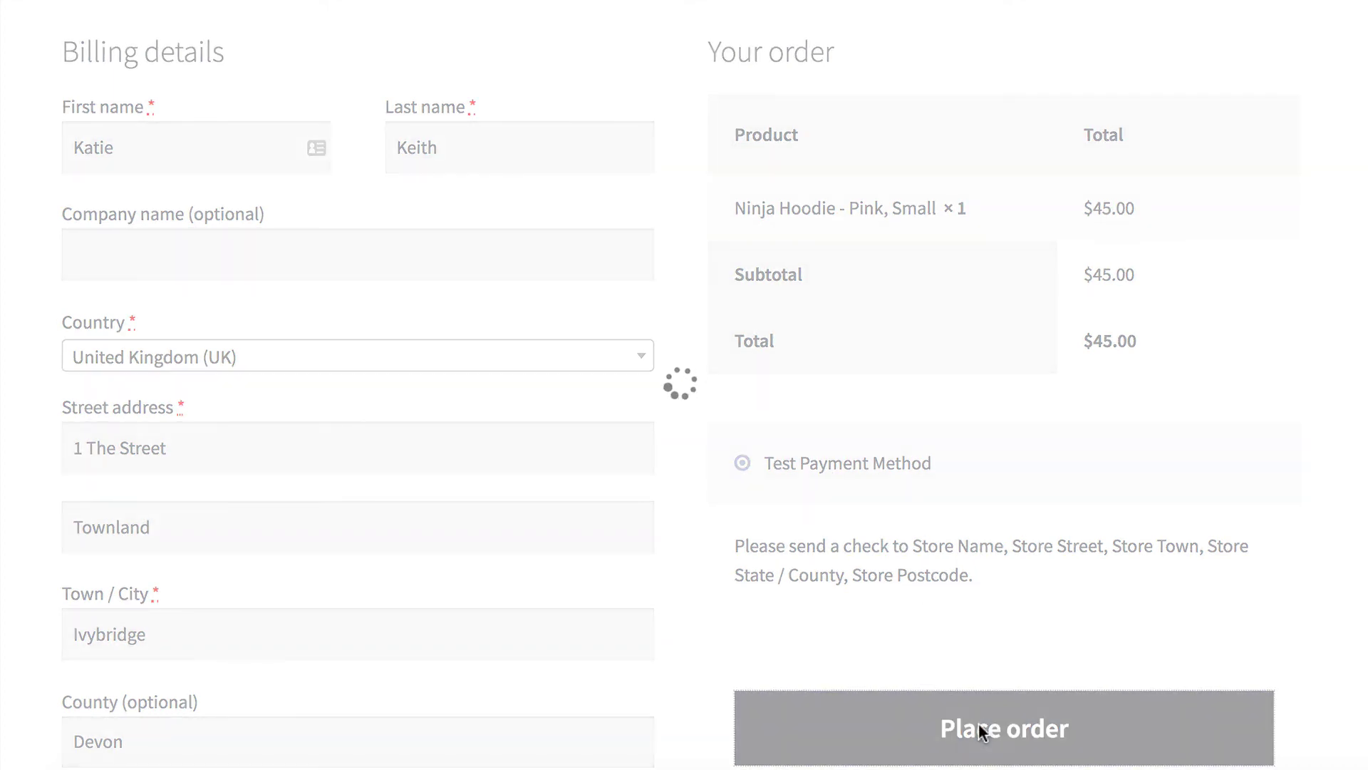
pyautogui.scroll(-5, 836, 653)
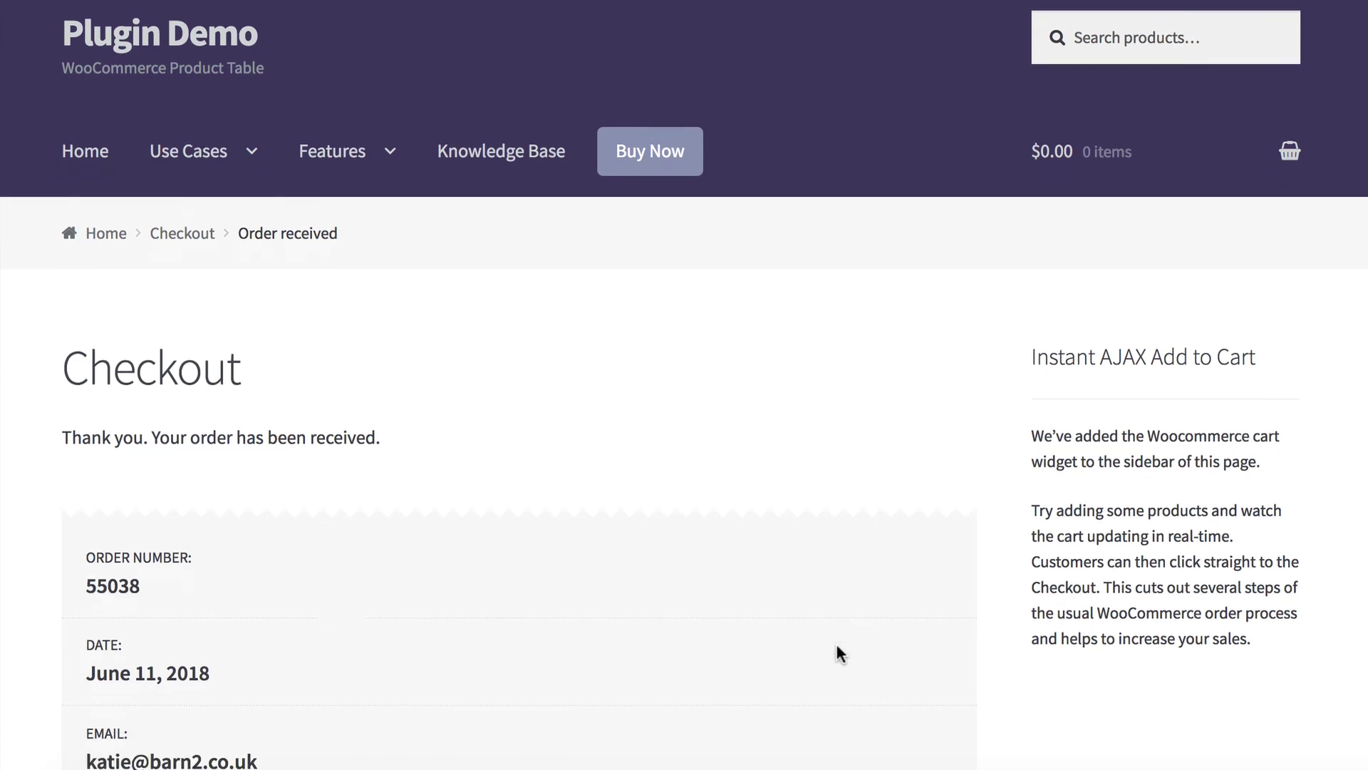